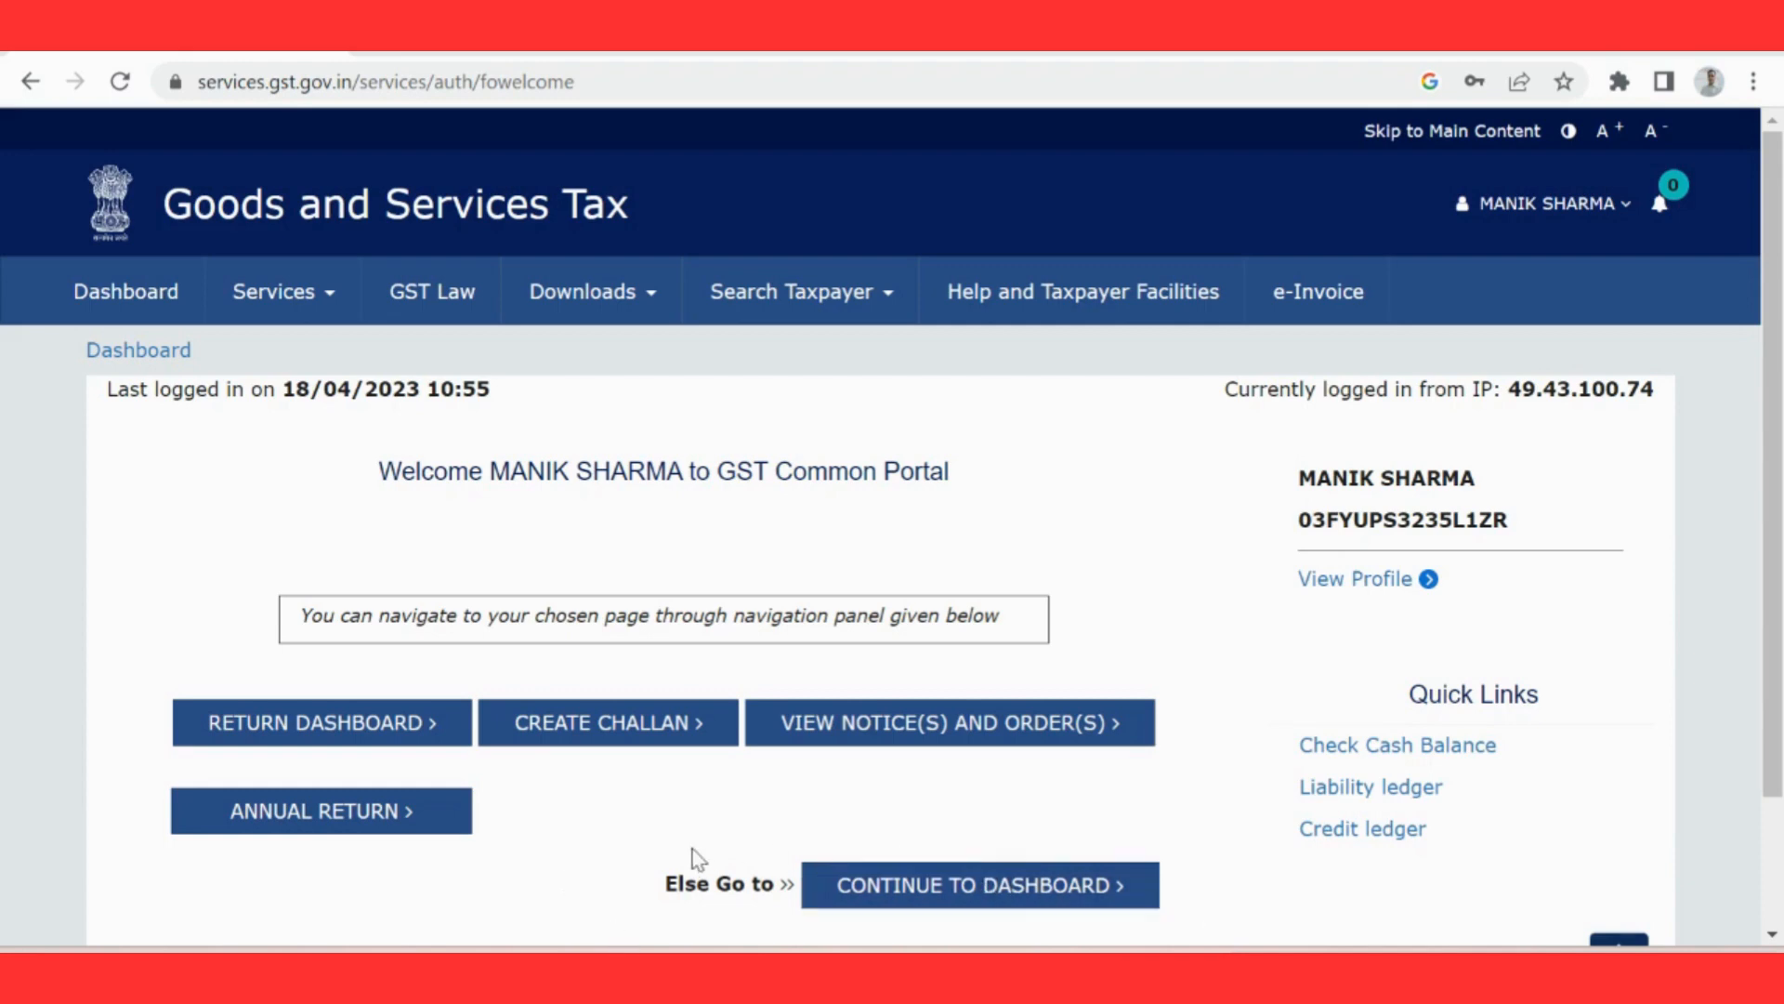
Step: Switch to Gstr-4.pdf in Adobe Acrobat Reader, read the GSTR-4 filing rules for composition dealers, and return to the GST portal
key(alt+Tab)
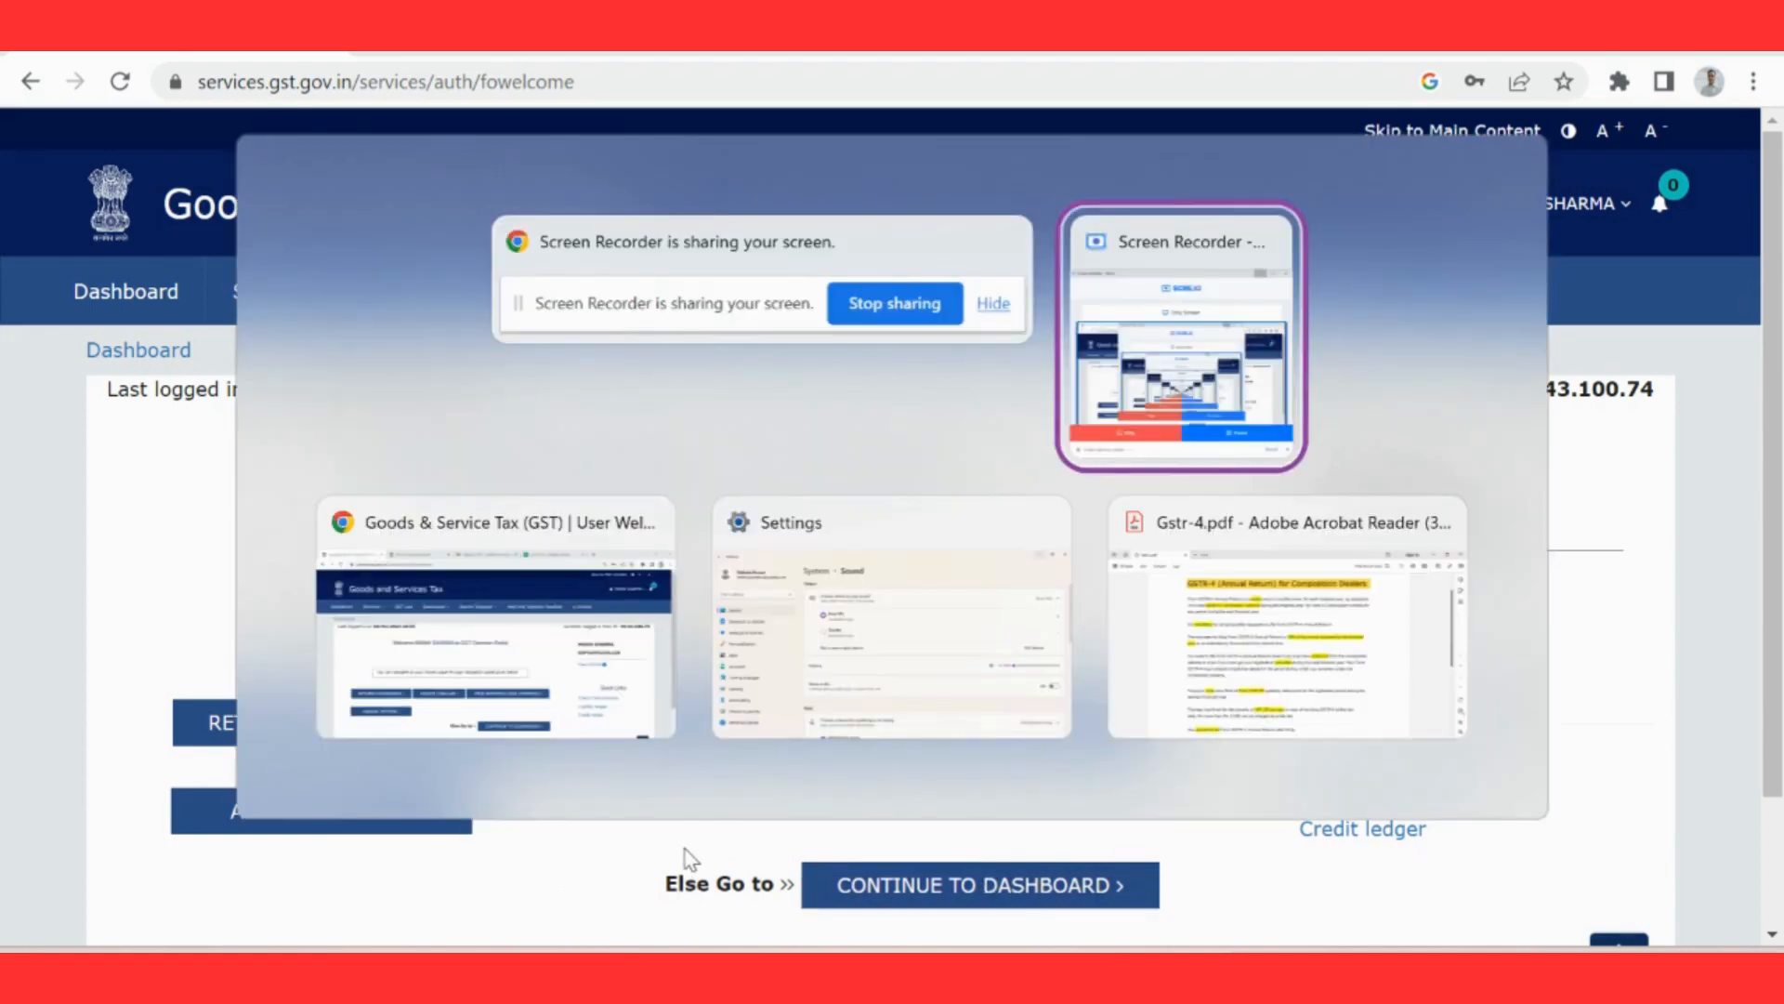
key(alt+Tab)
key(alt+Tab)
key(alt+Tab)
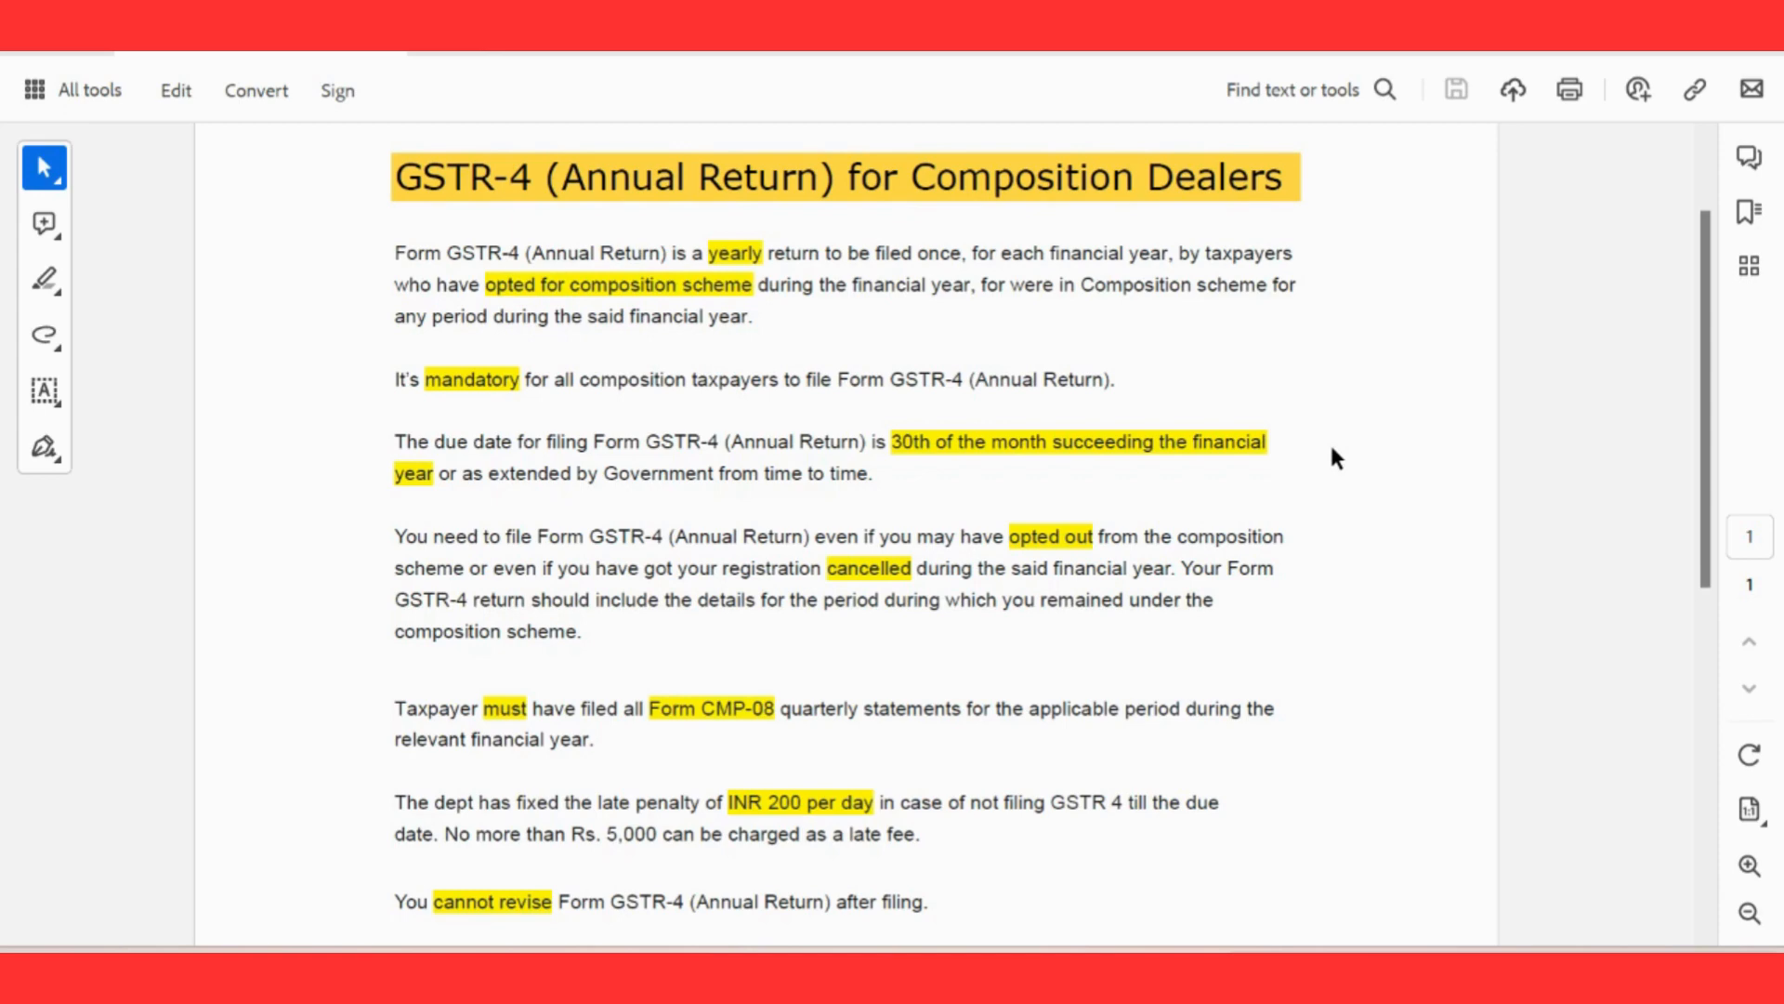
key(alt+Tab)
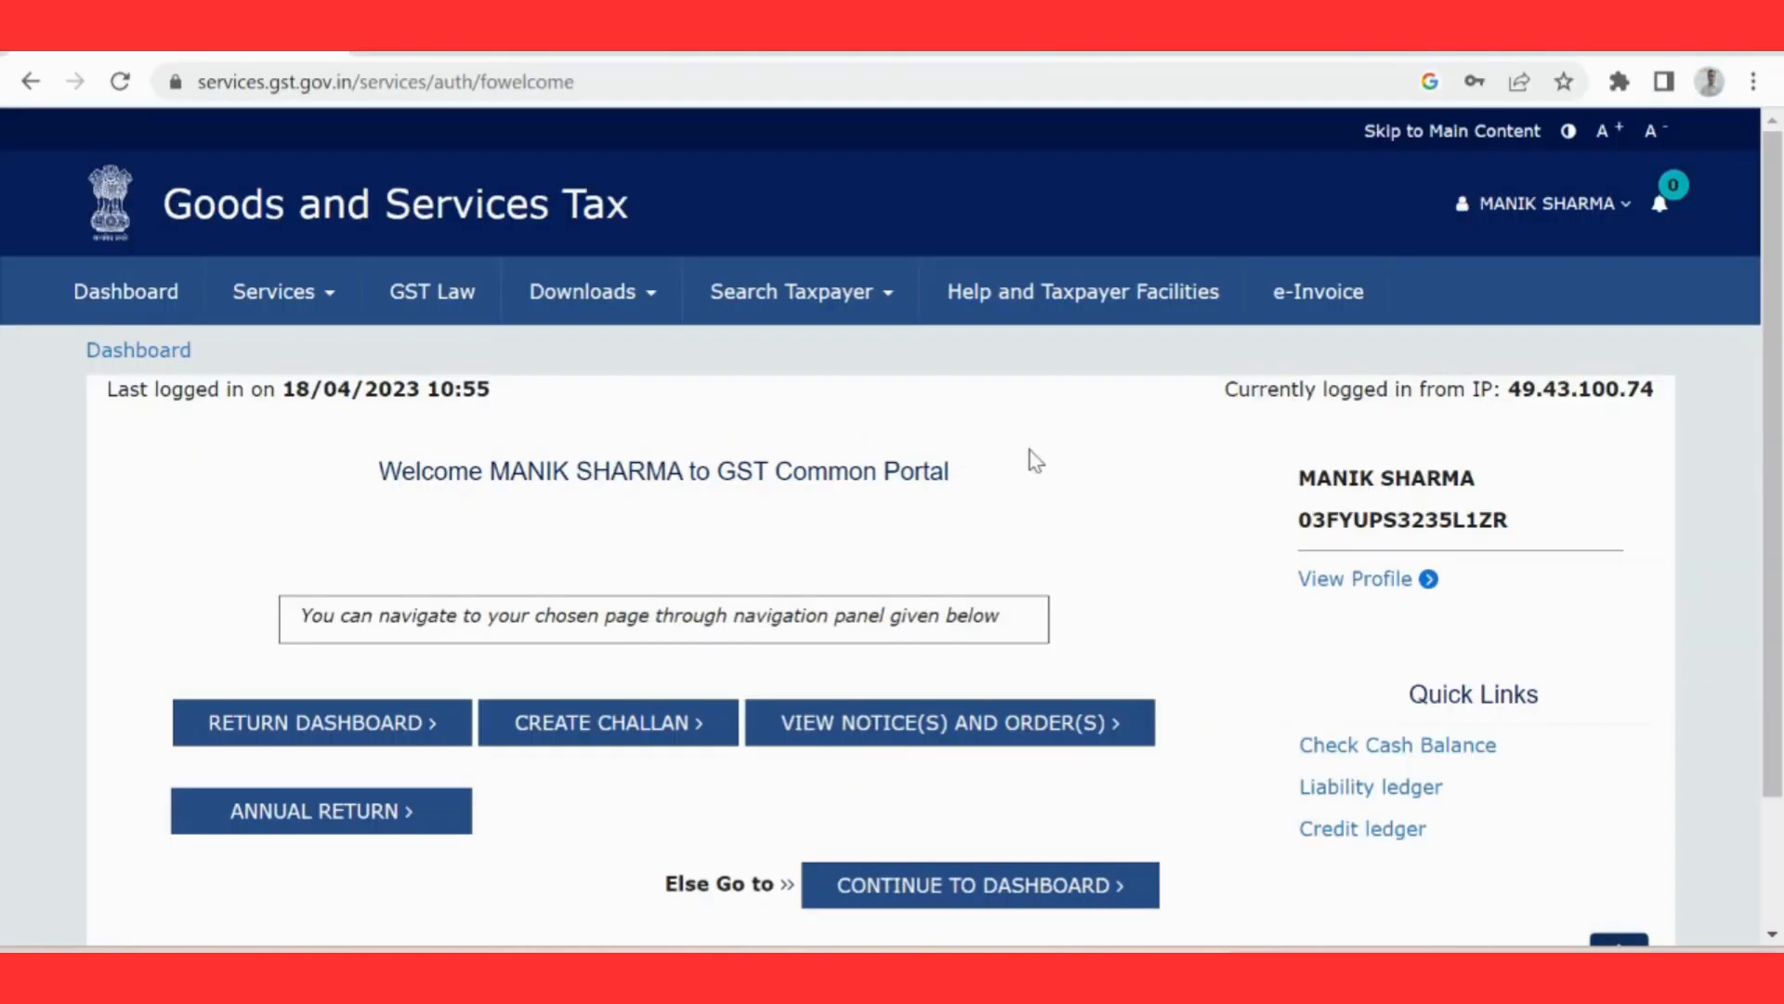
Step: Go to the Annual Return page and search for the annual returns of financial year 2022-23
click(382, 832)
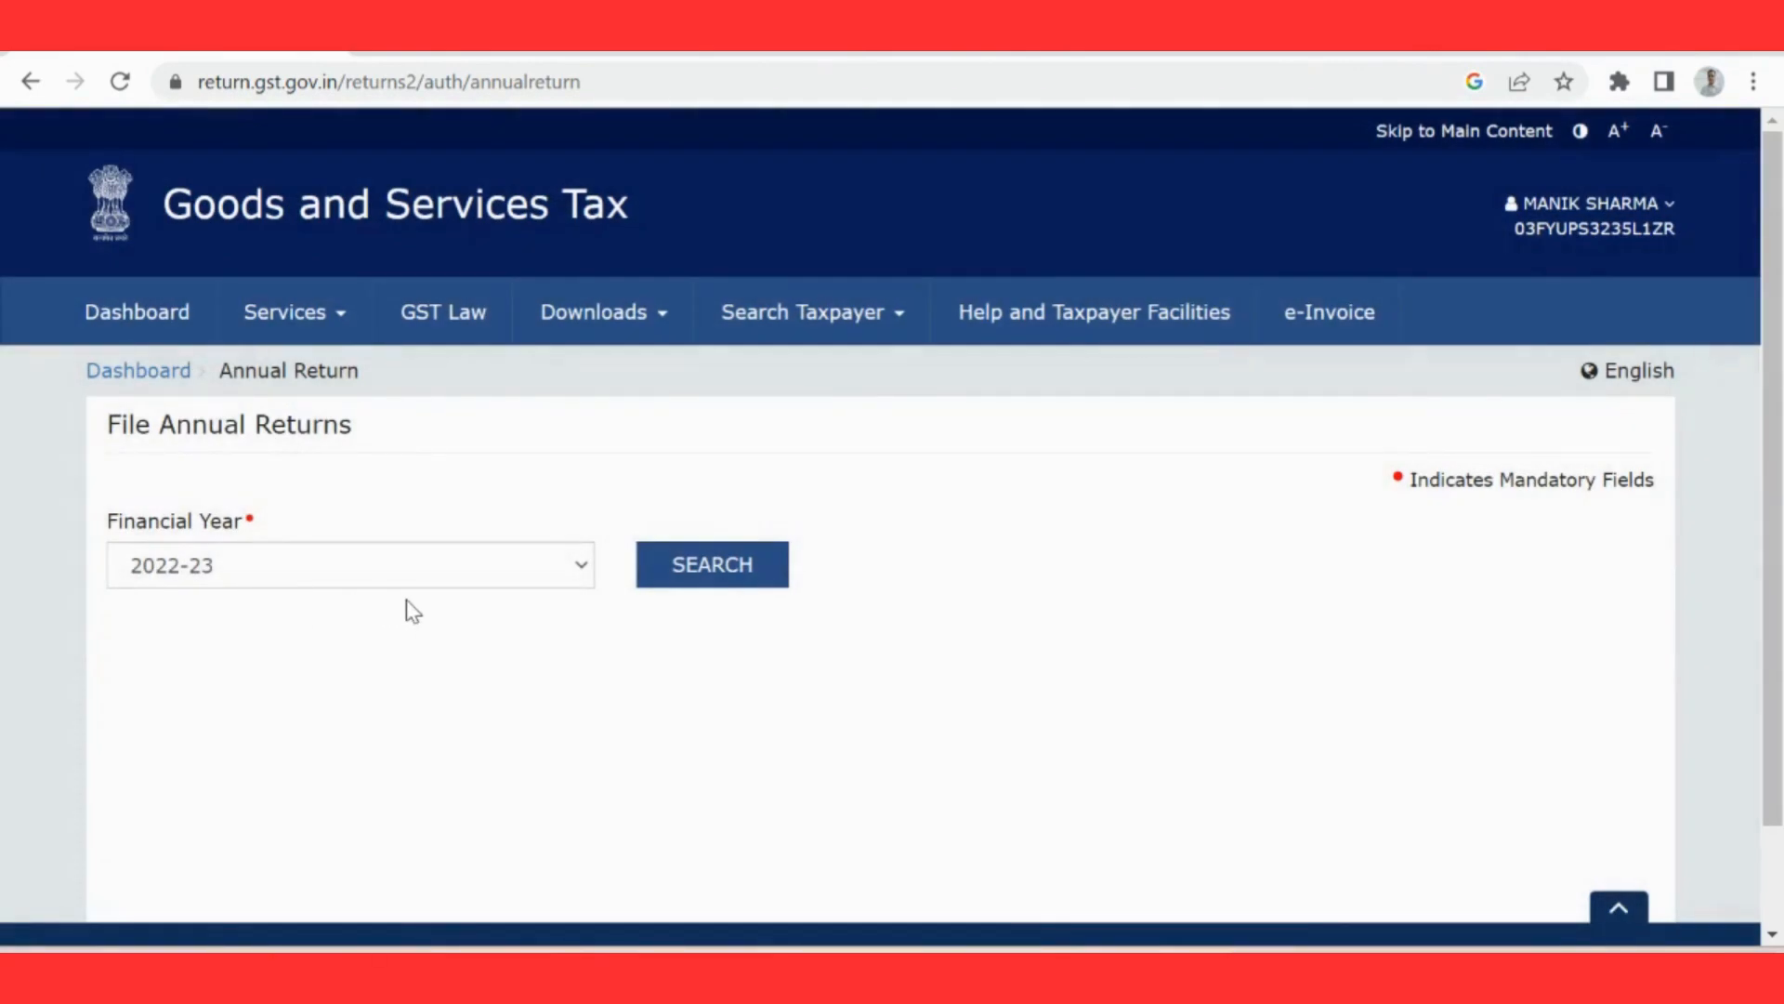
click(317, 338)
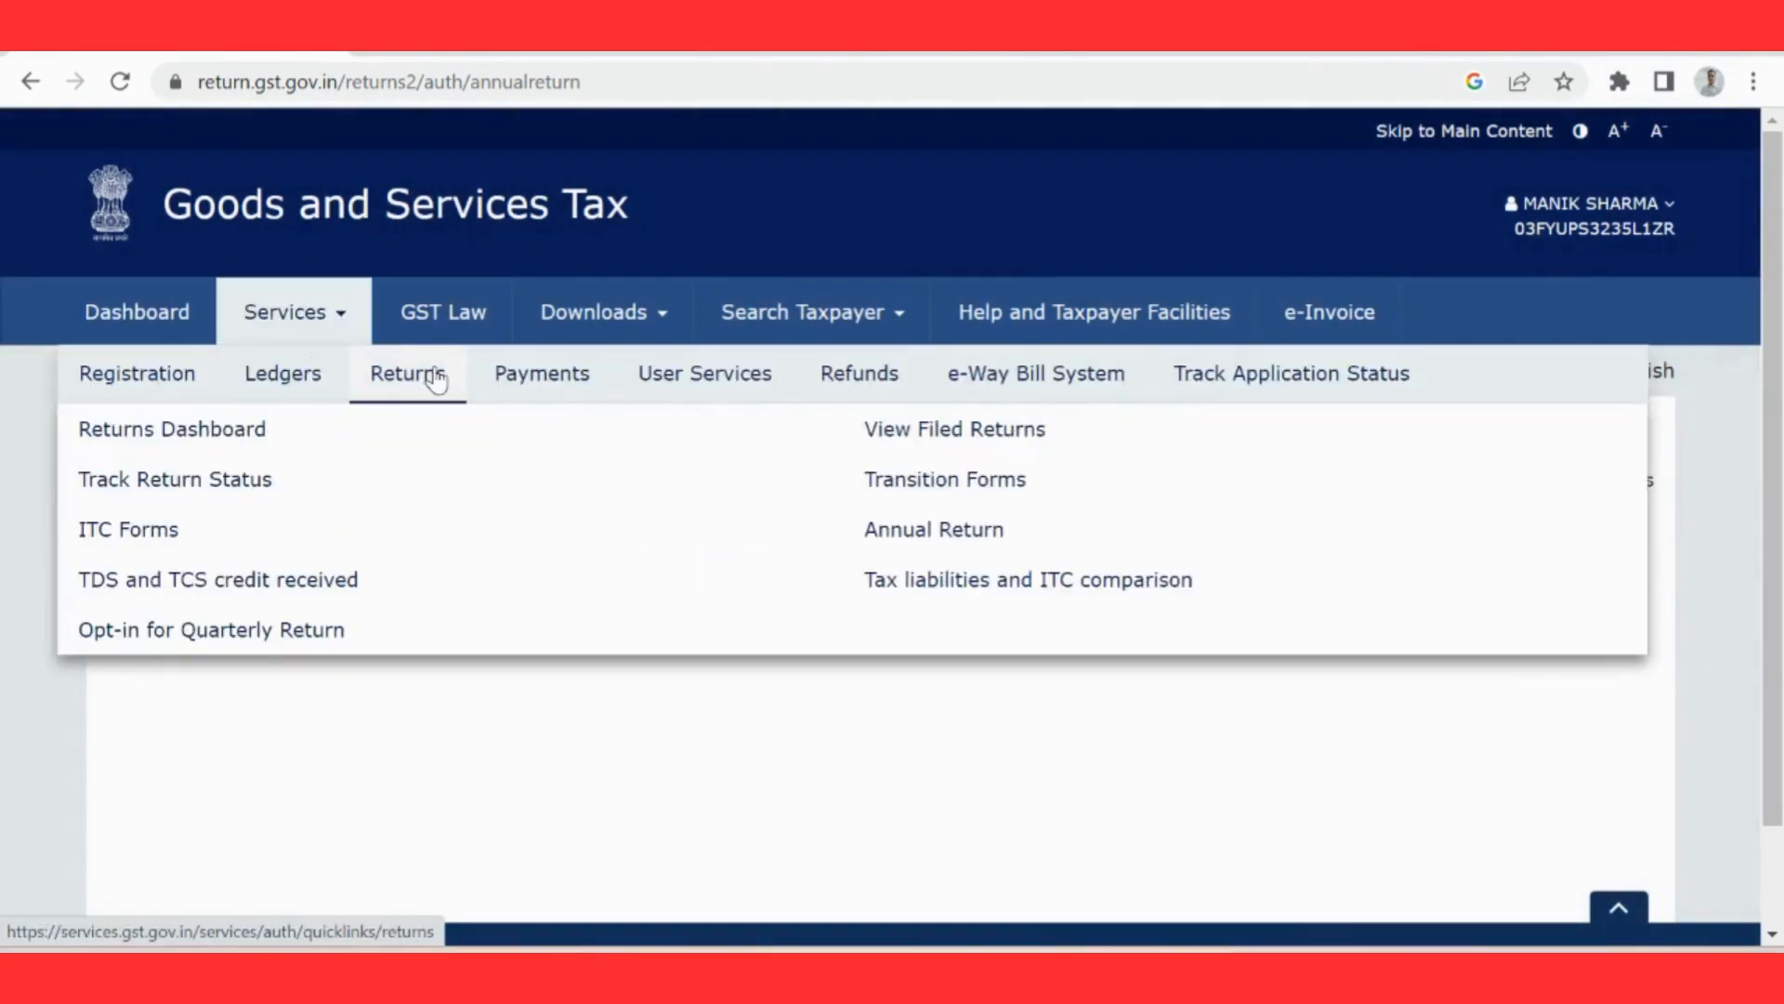
mouse_move(371, 373)
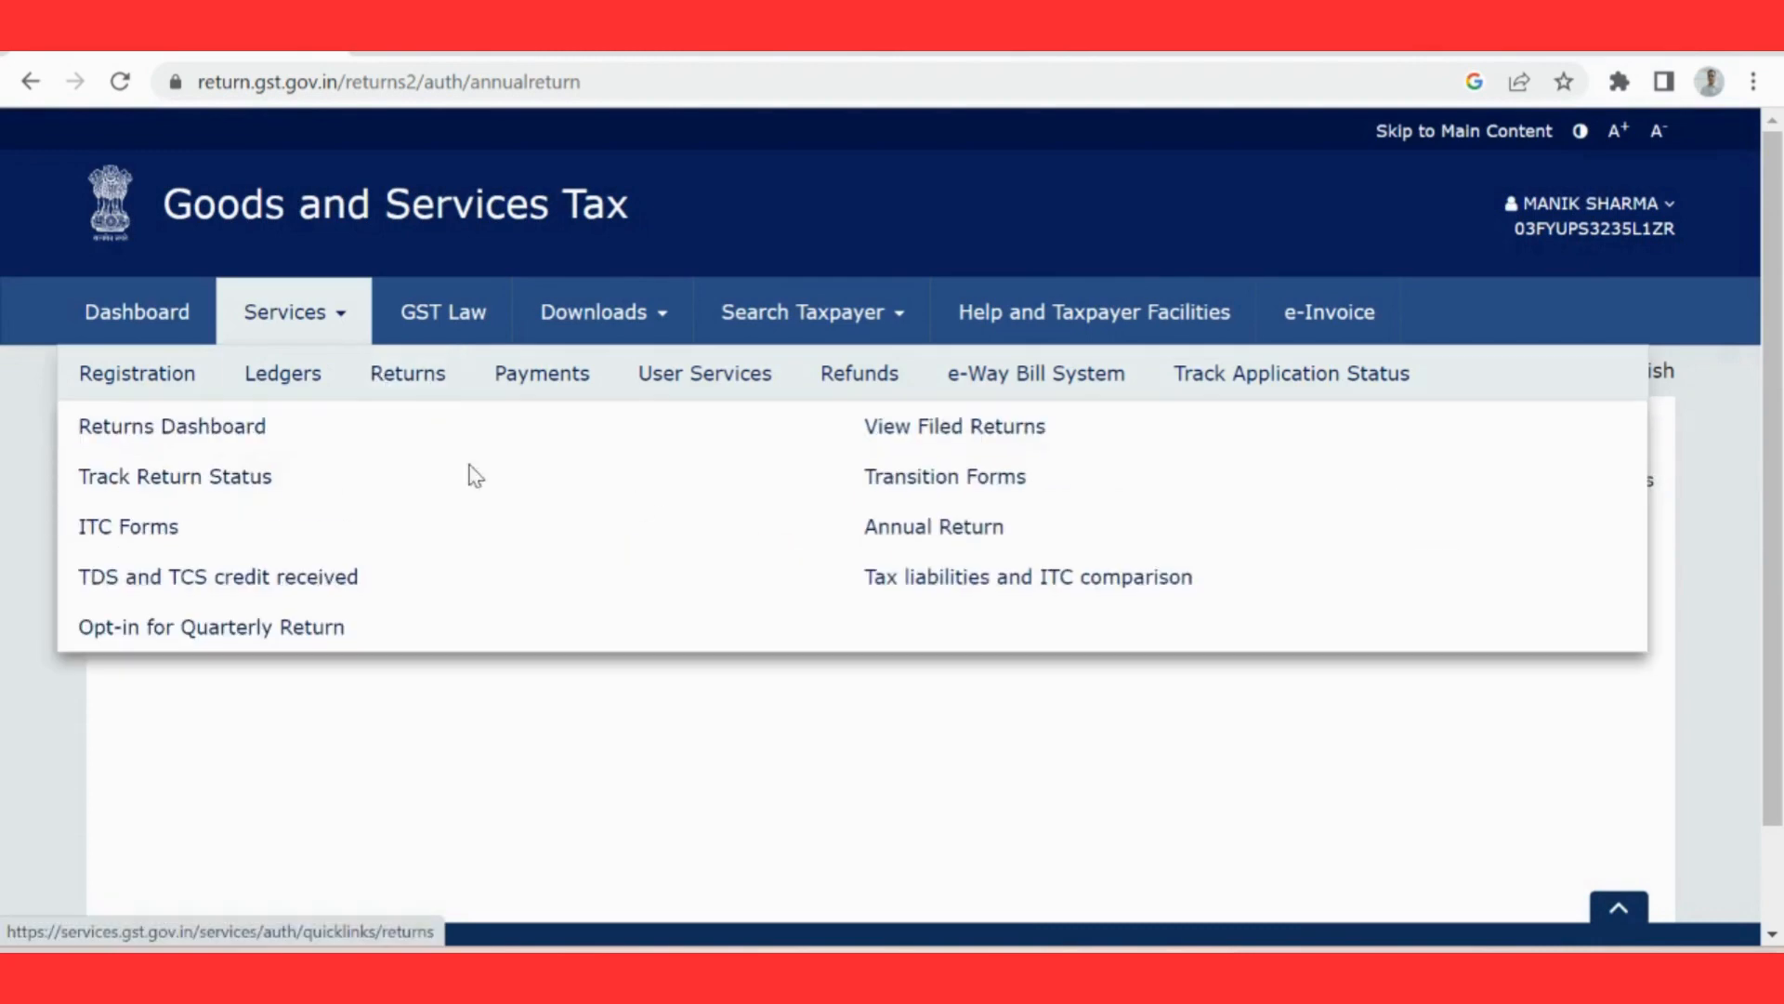
click(920, 526)
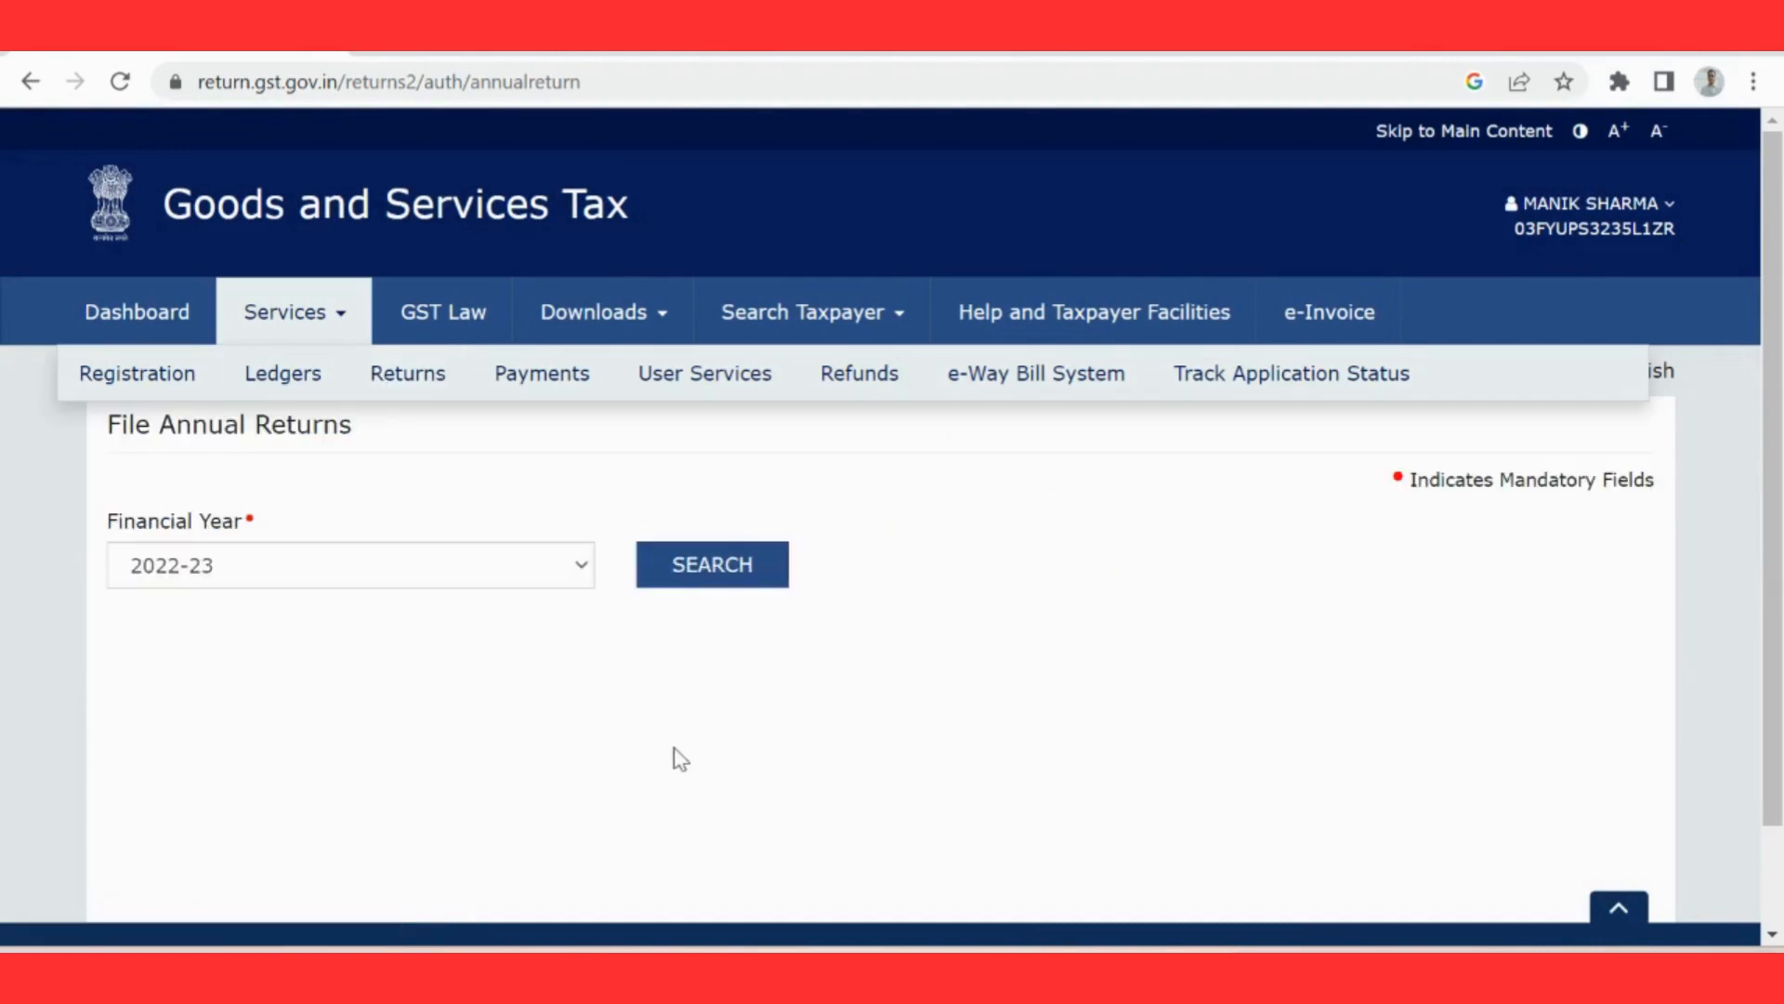
click(665, 582)
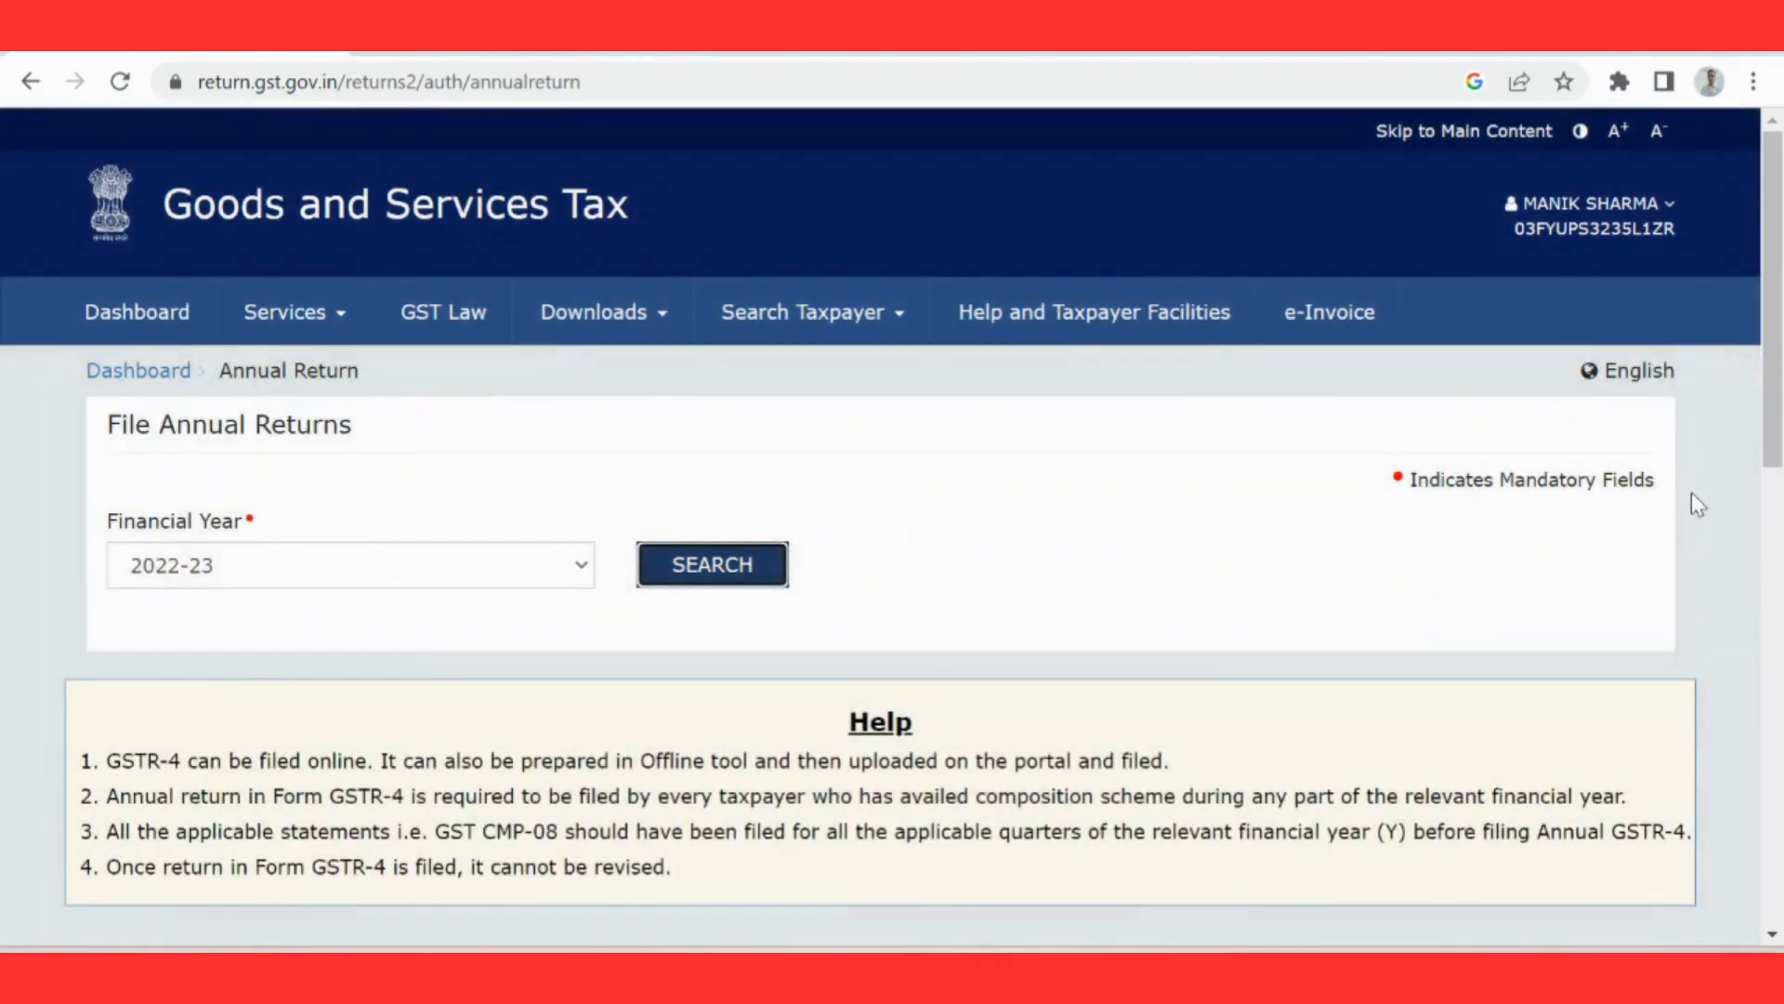
Step: Open the GSTR-4 annual return for online preparation and review its aggregate turnover and table selection sections
drag(1781, 400, 1781, 641)
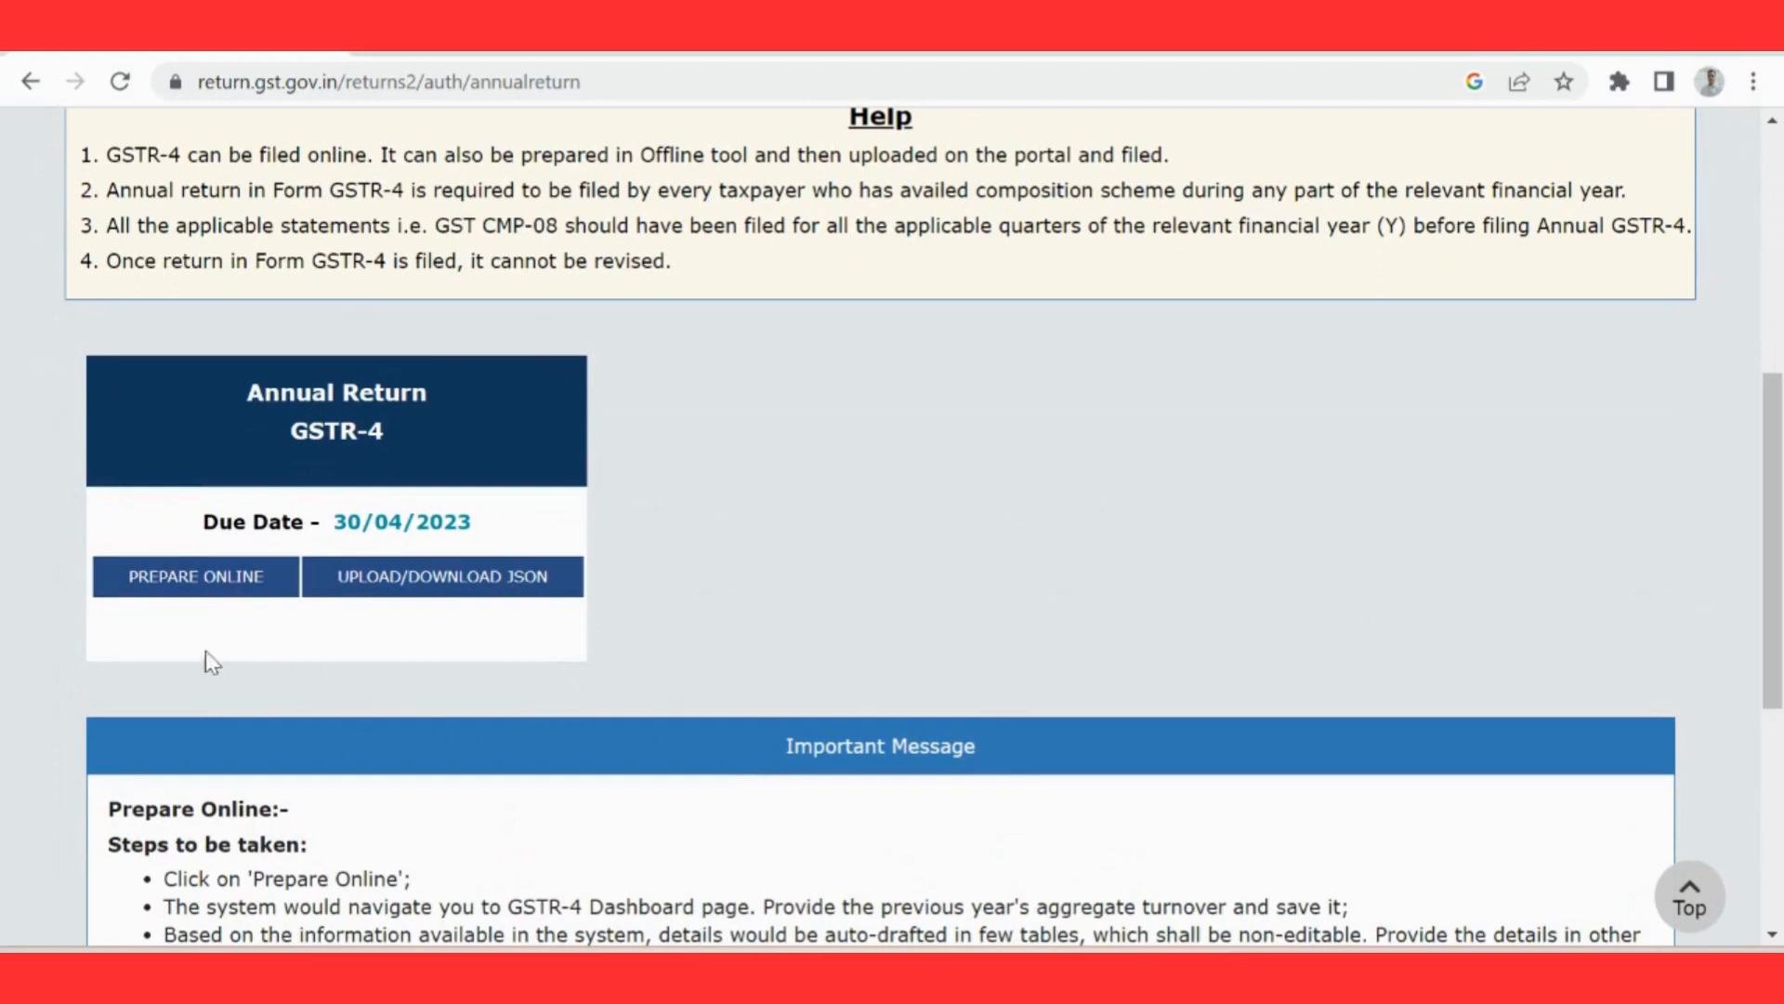
click(179, 598)
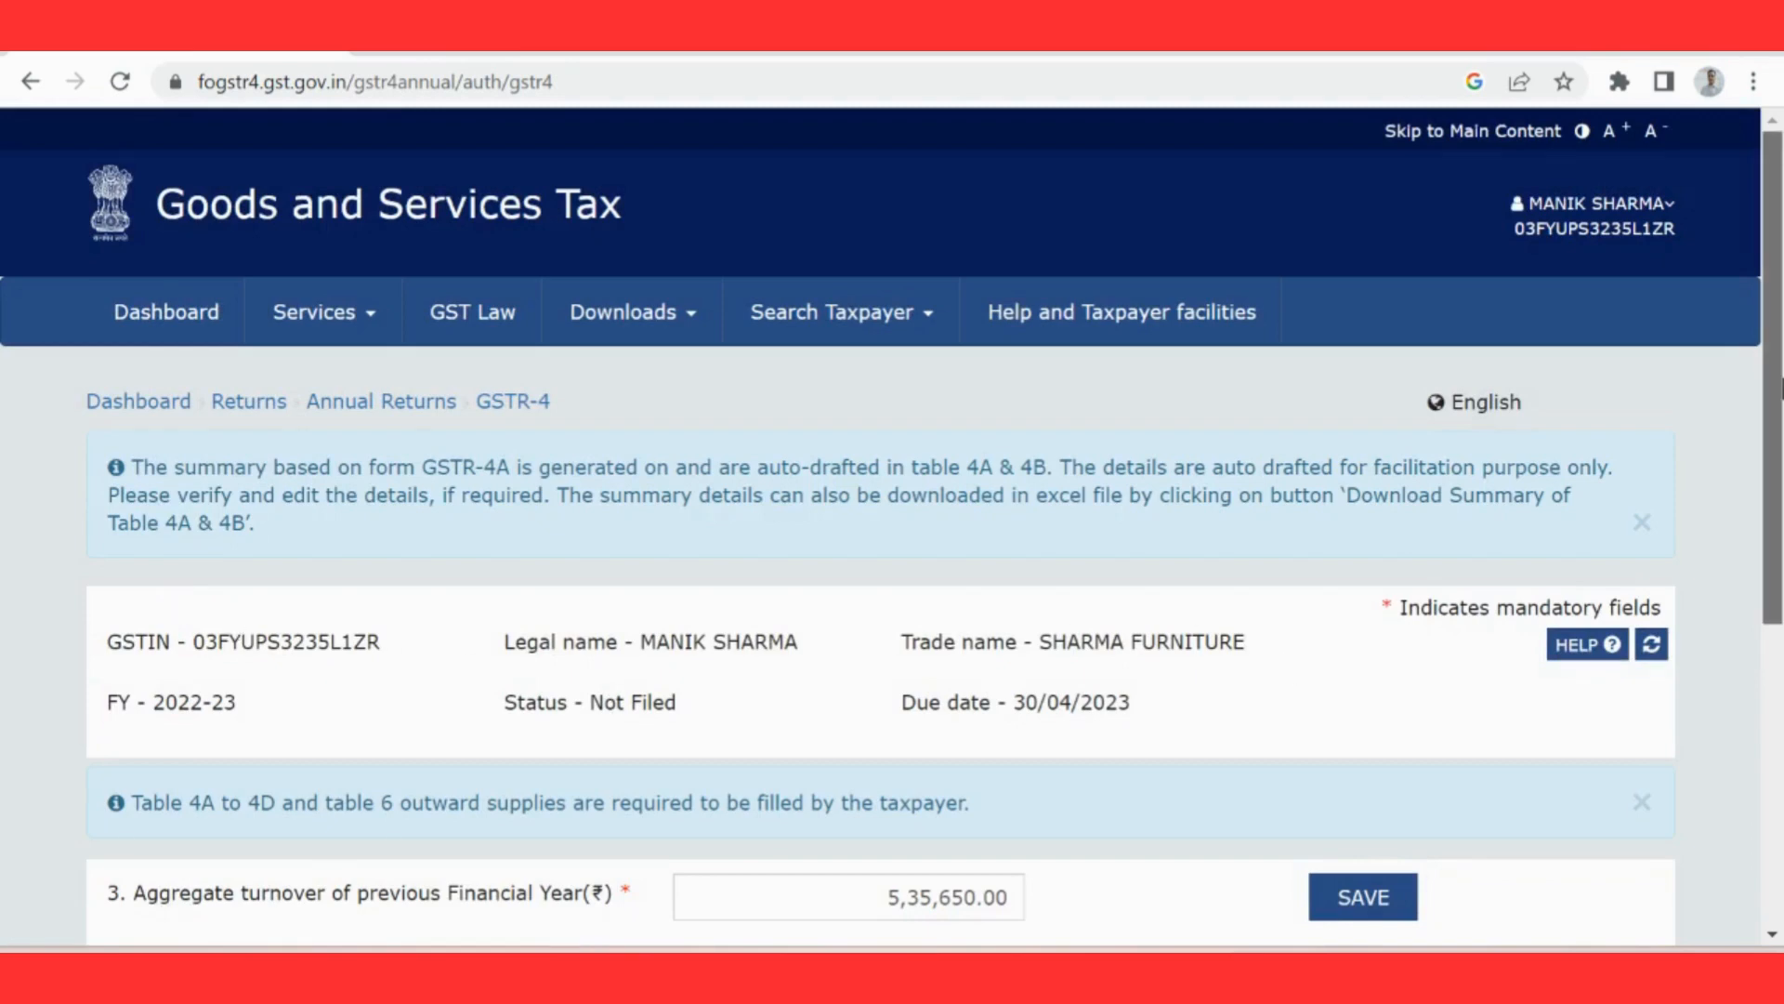
drag(1780, 379, 1781, 660)
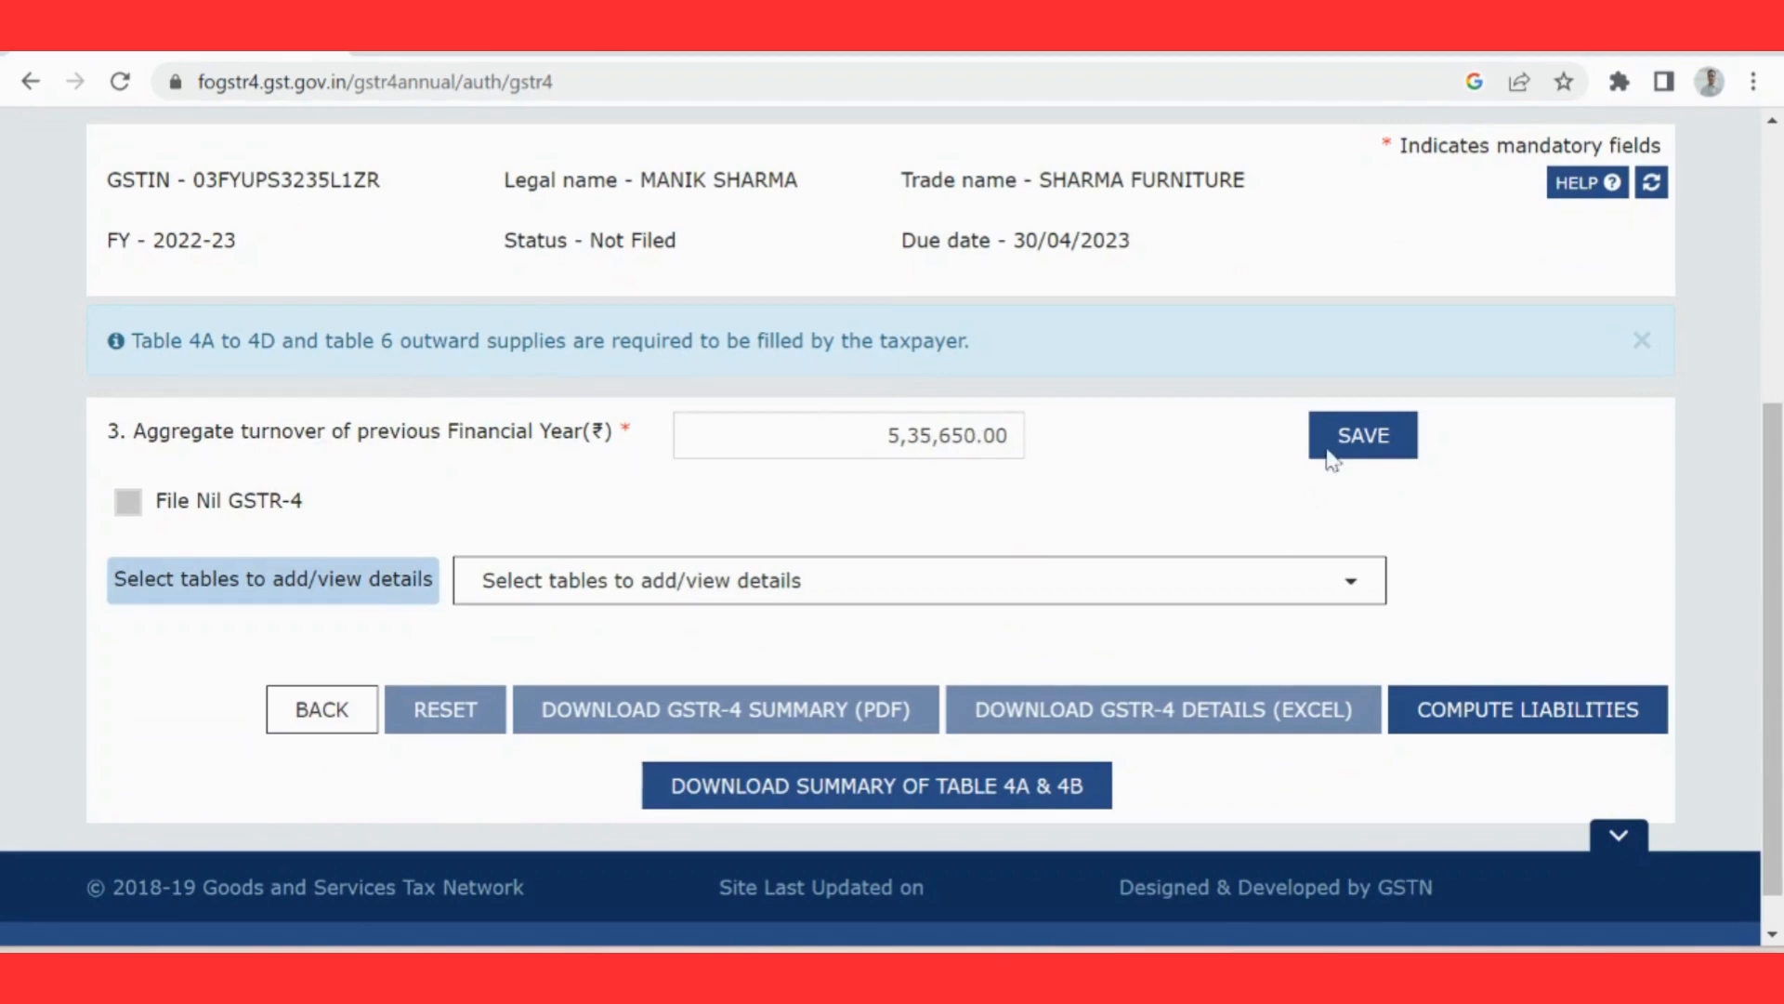
drag(1773, 515, 1780, 240)
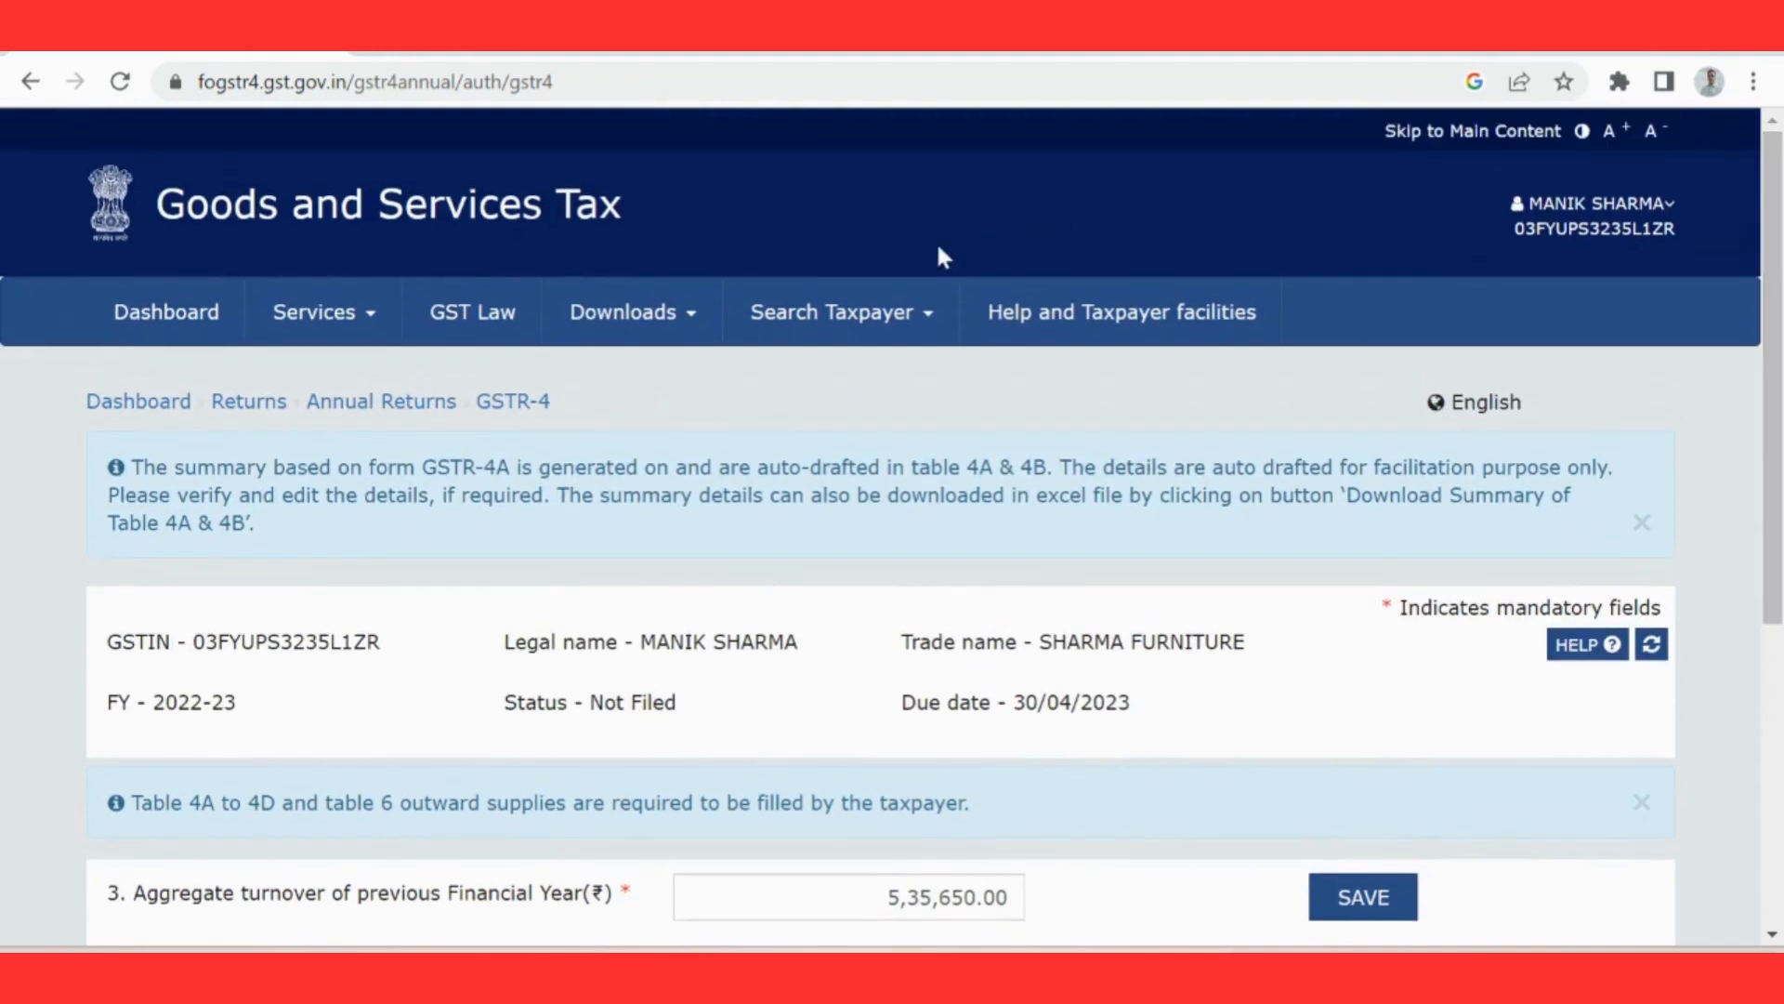
Step: Open the Returns Dashboard and search for the returns of financial year 2022-23, Quarter 4 (Jan - Mar)
click(306, 316)
mouse_move(585, 383)
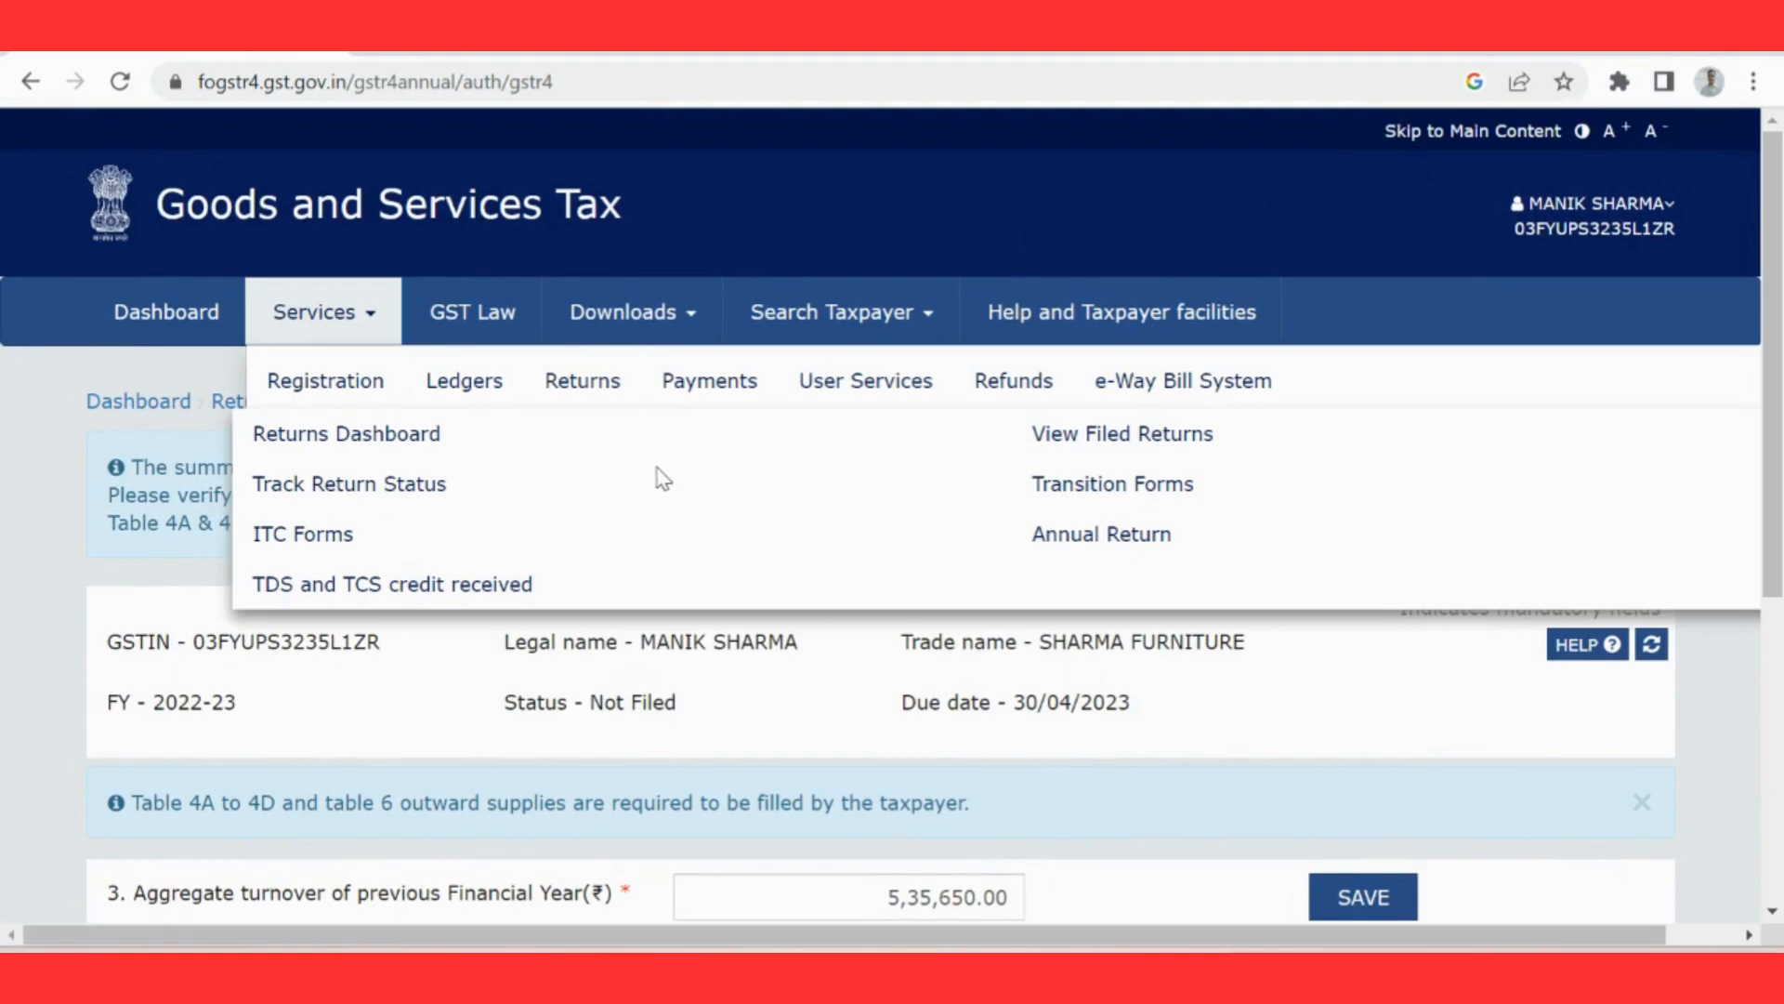
click(392, 448)
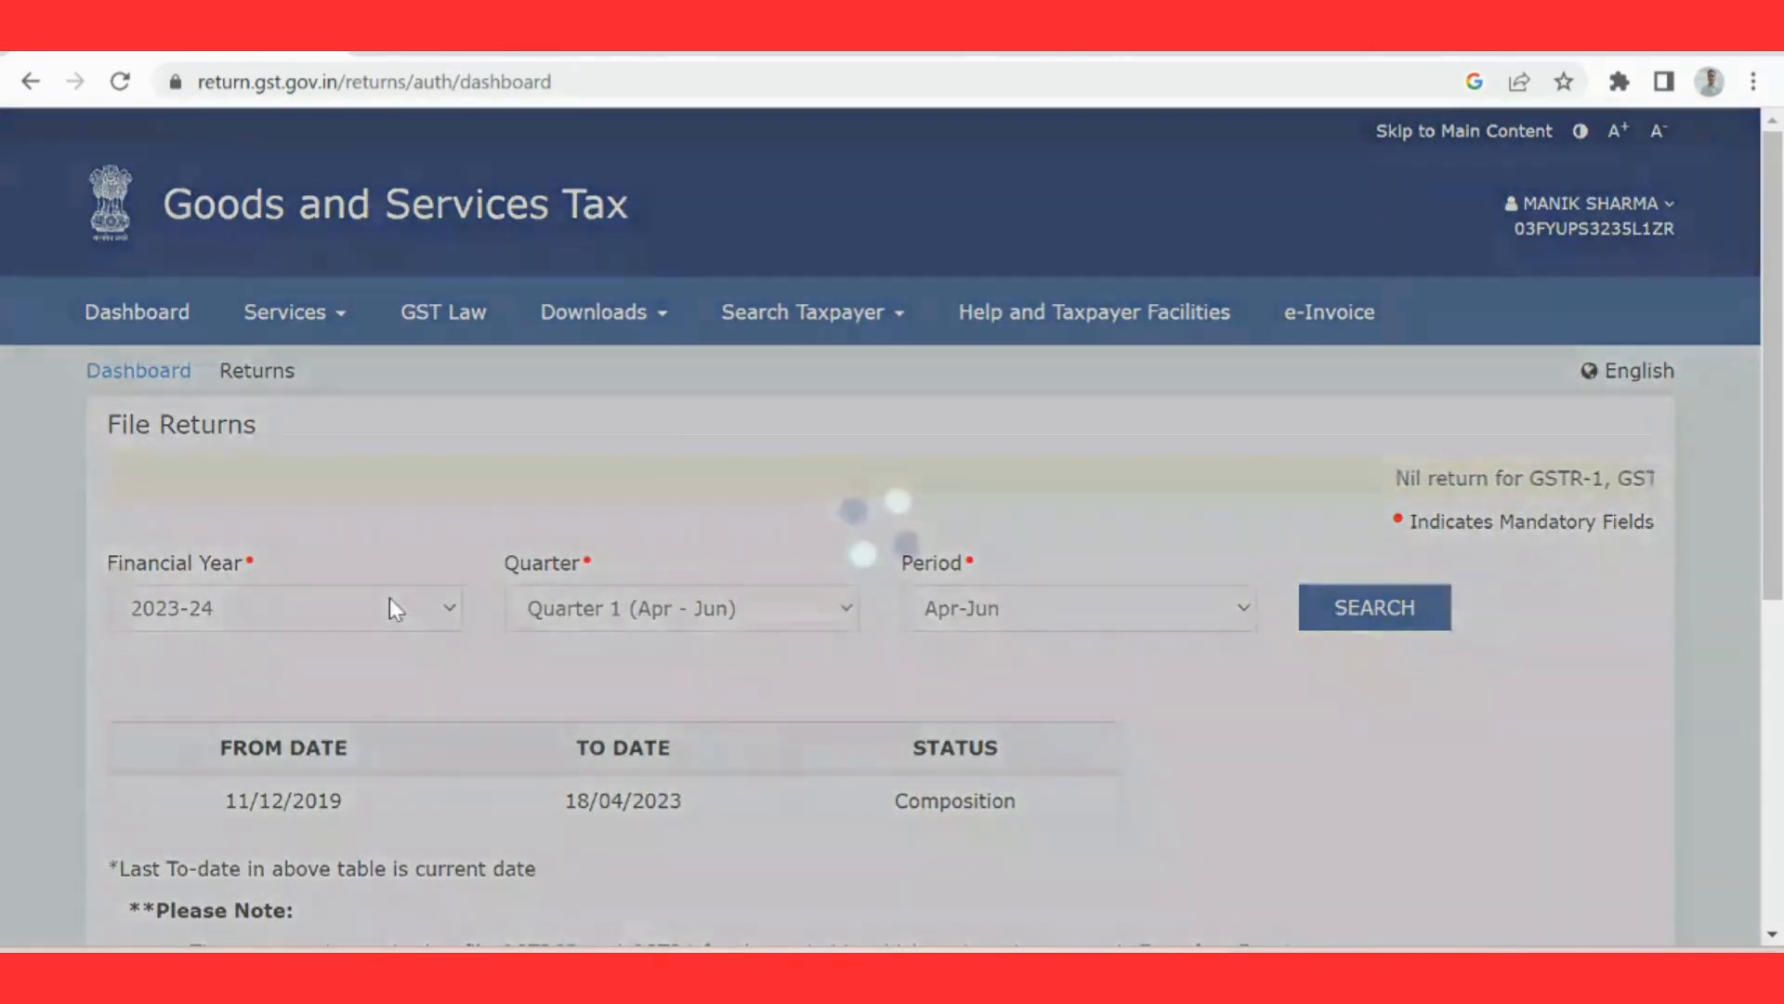
click(391, 606)
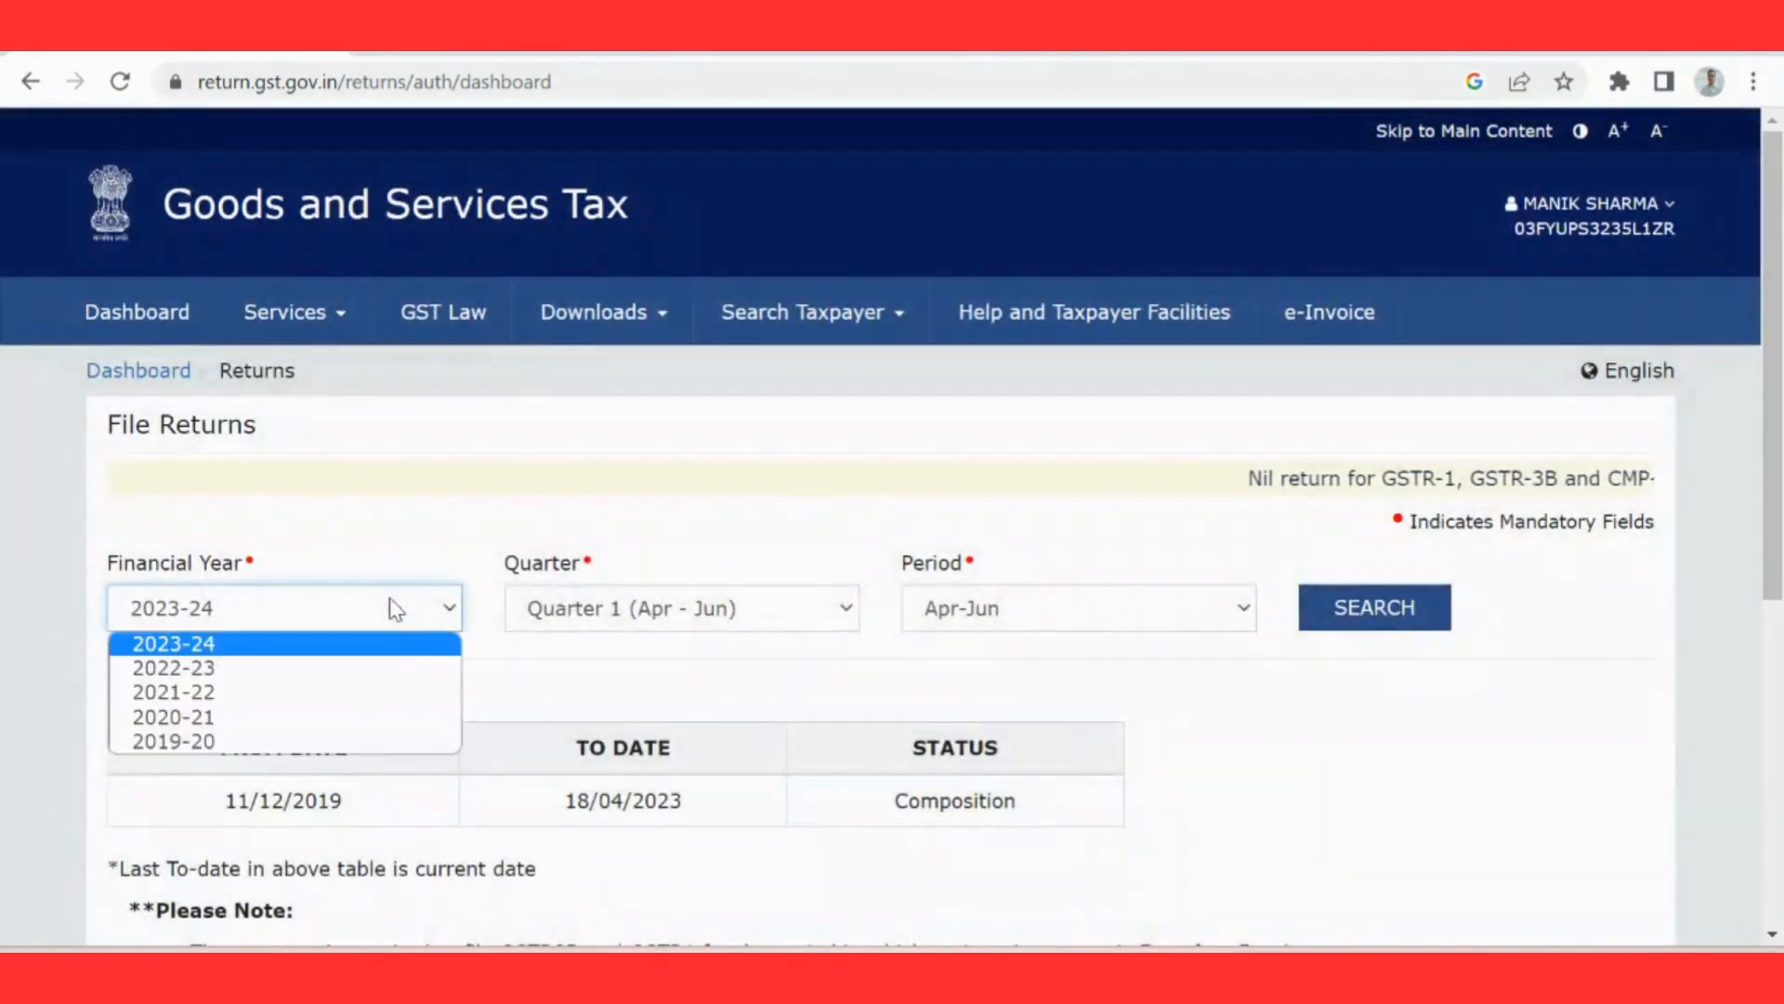
click(391, 666)
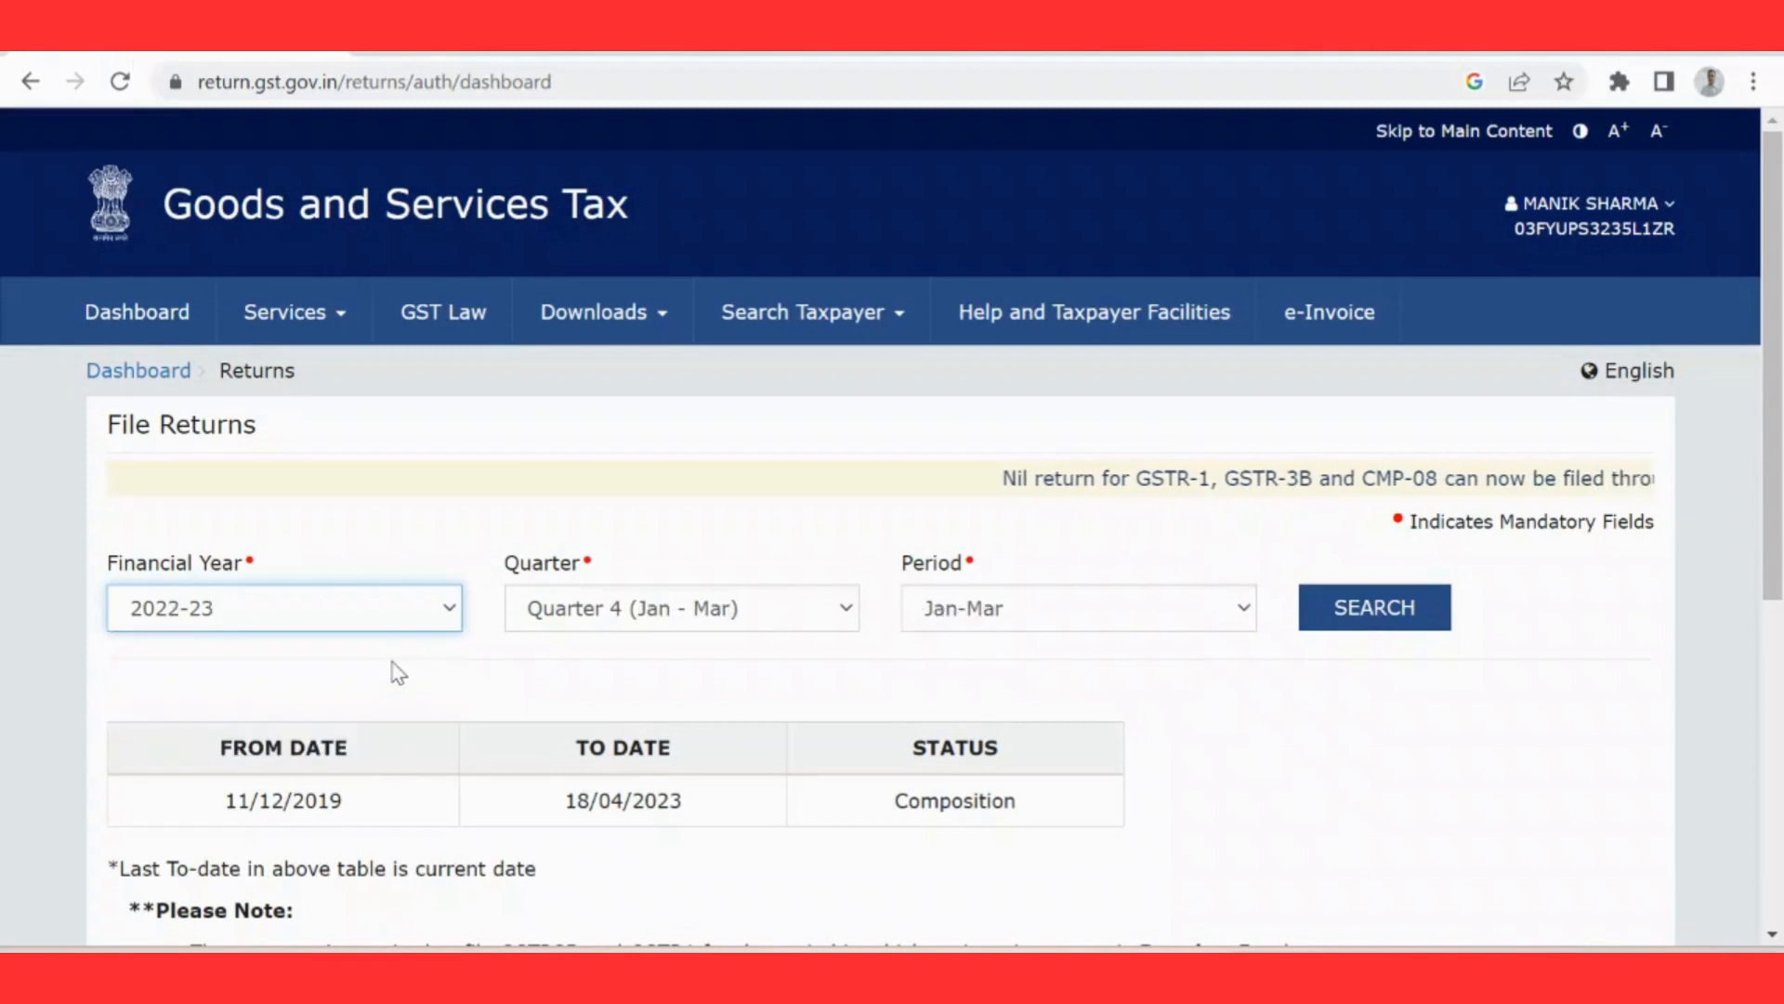
click(1375, 609)
scroll(1376, 609, down, 3)
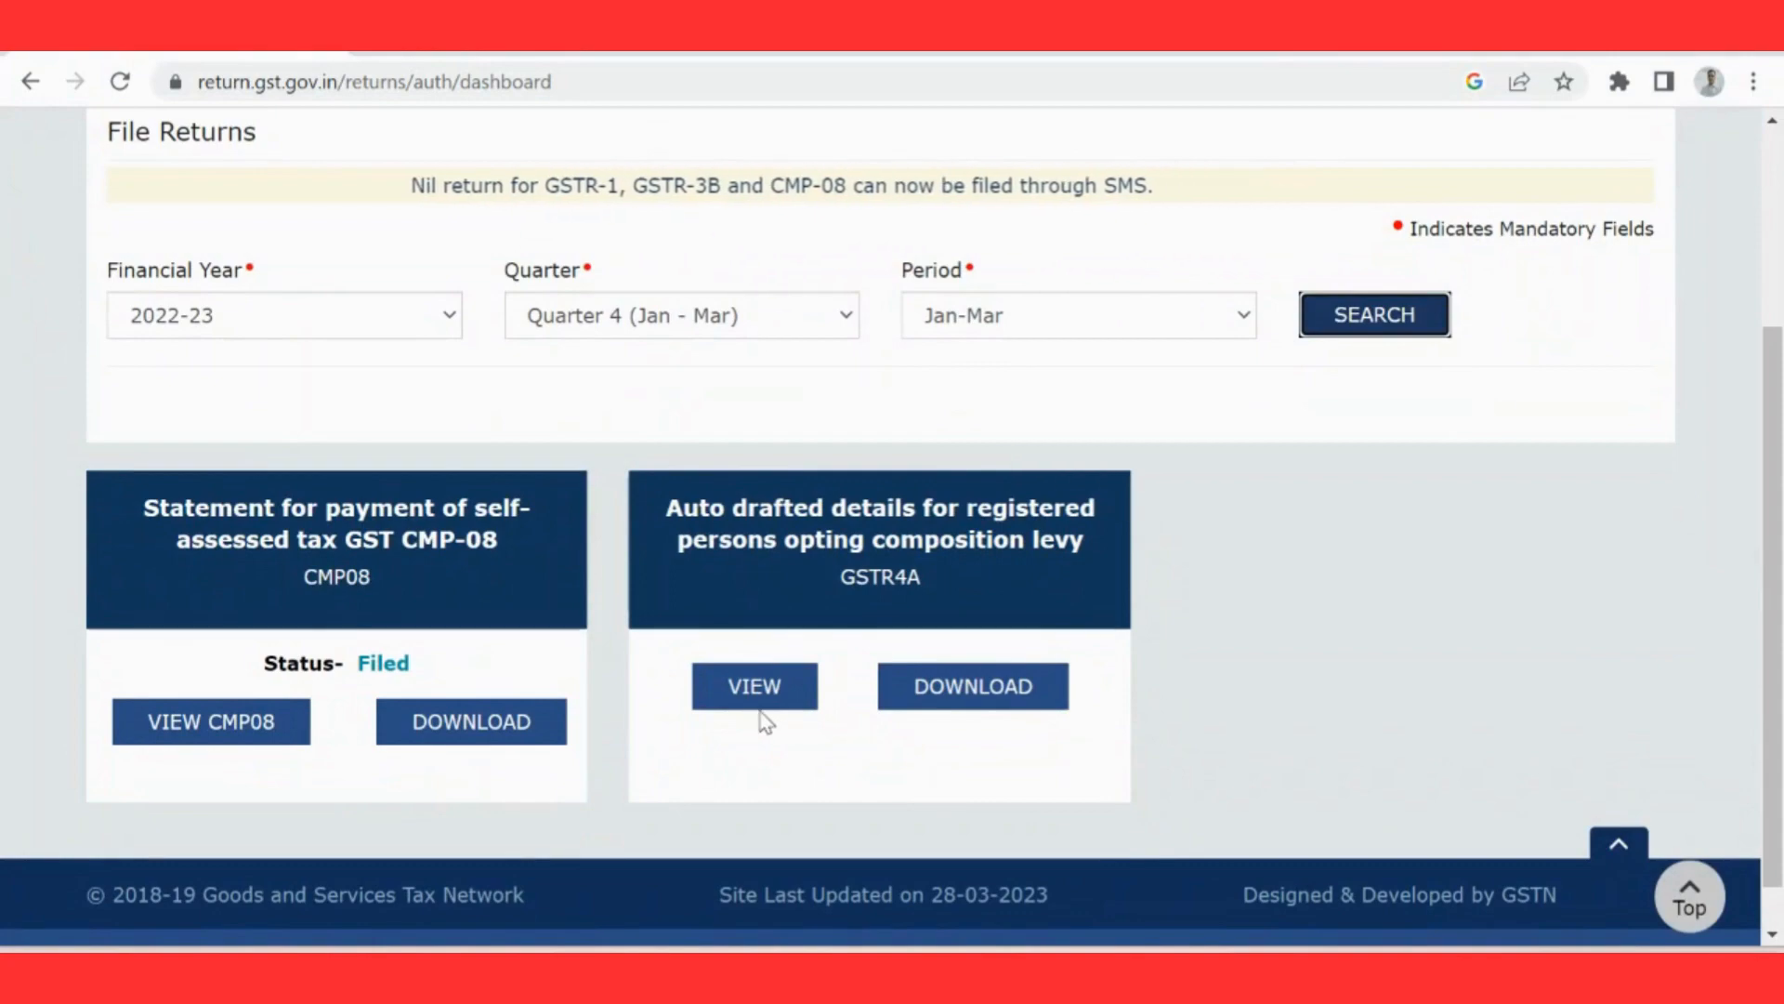
Step: View the auto-drafted GSTR-4A details and examine the supplier list under 3A,3B - B2B Invoices
click(733, 692)
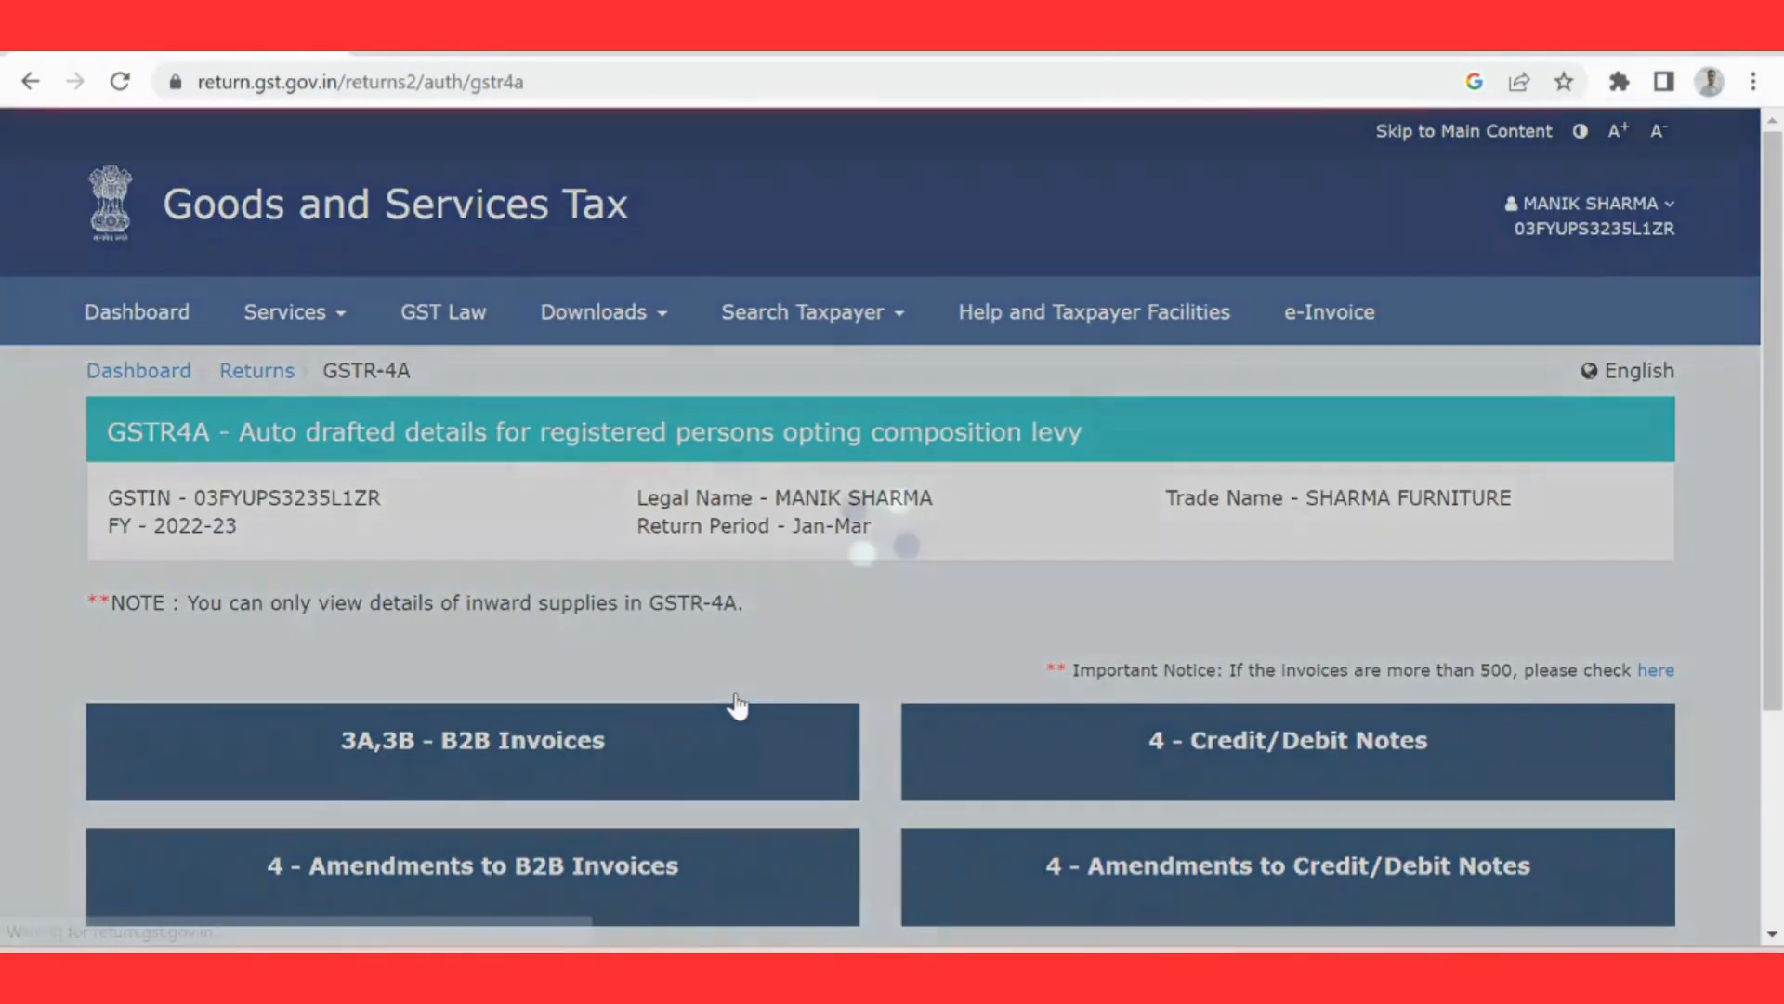
scroll(1781, 604, down, 1)
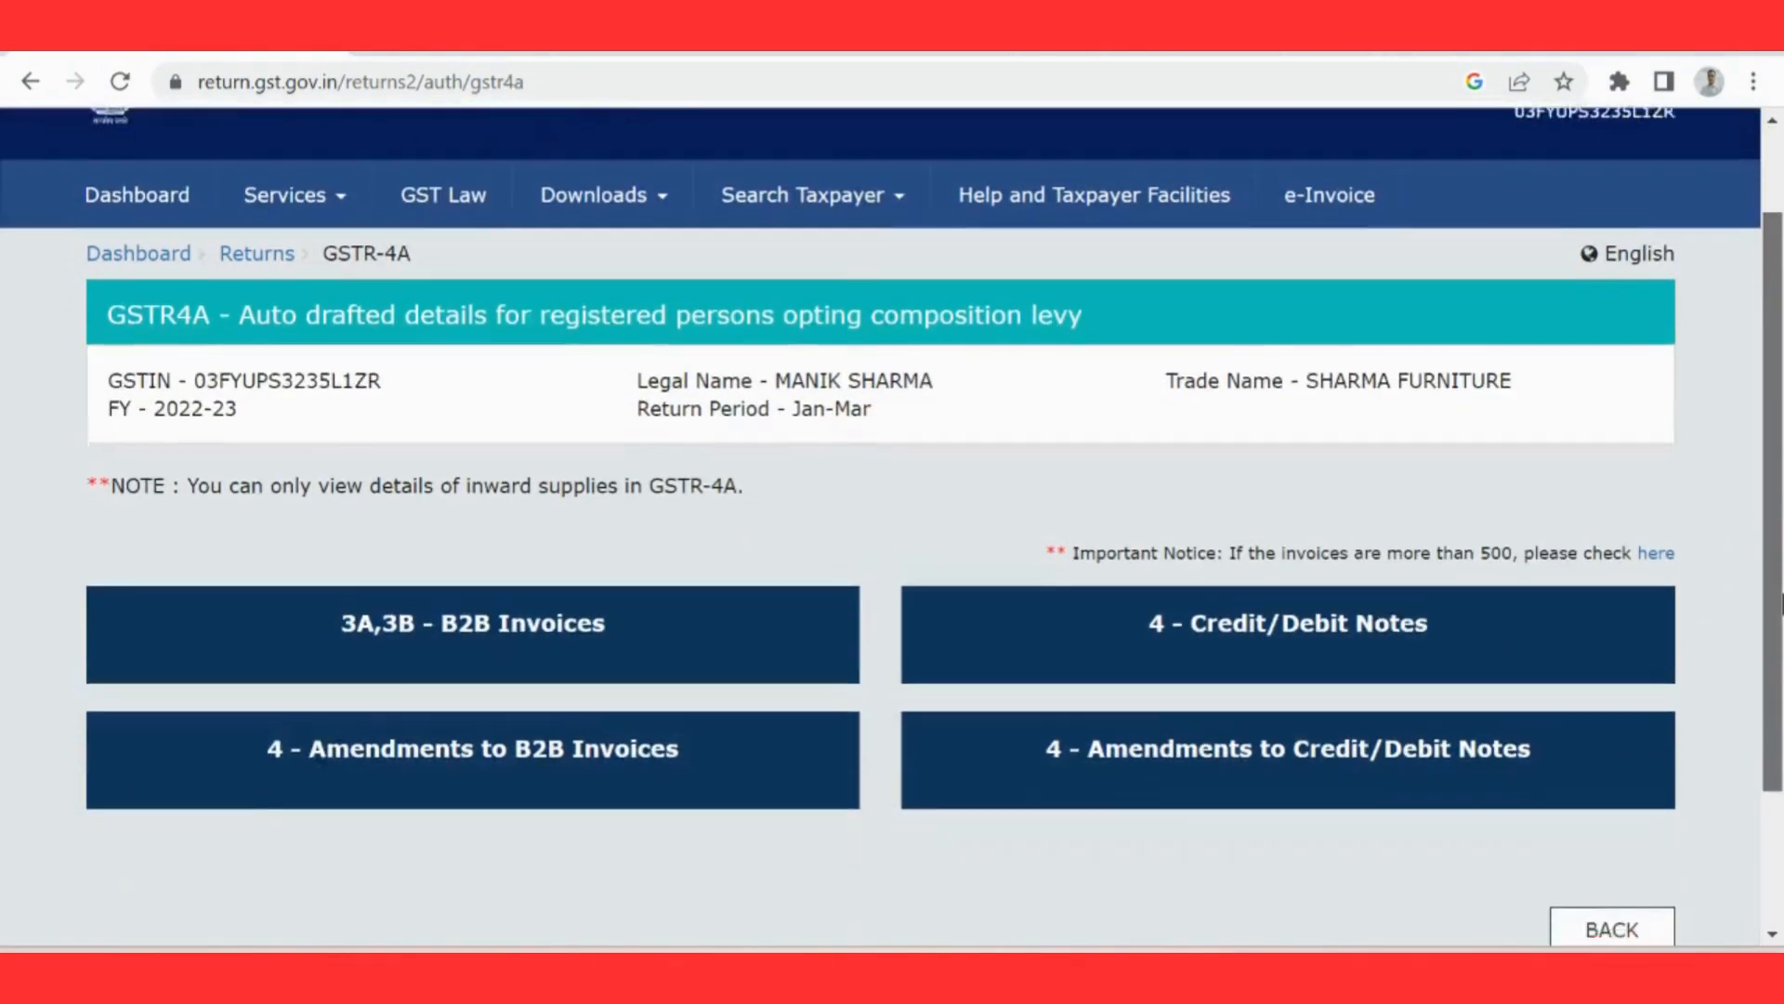
scroll(1780, 604, down, 1)
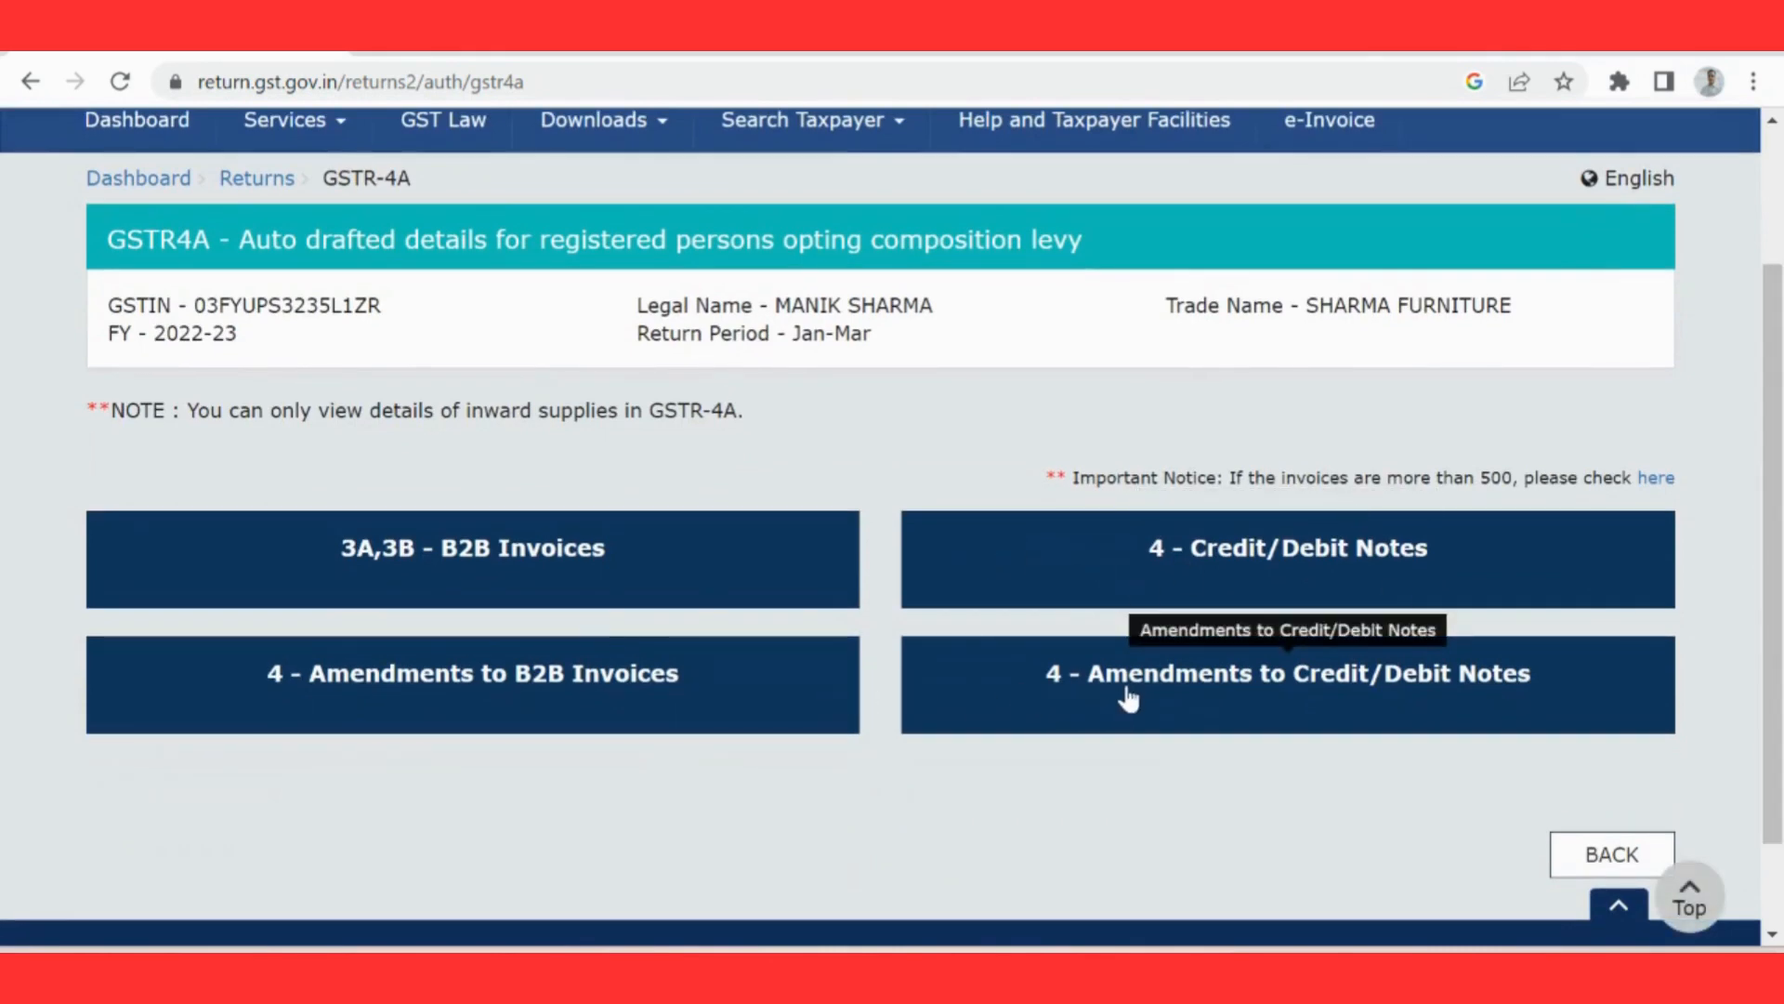
click(676, 584)
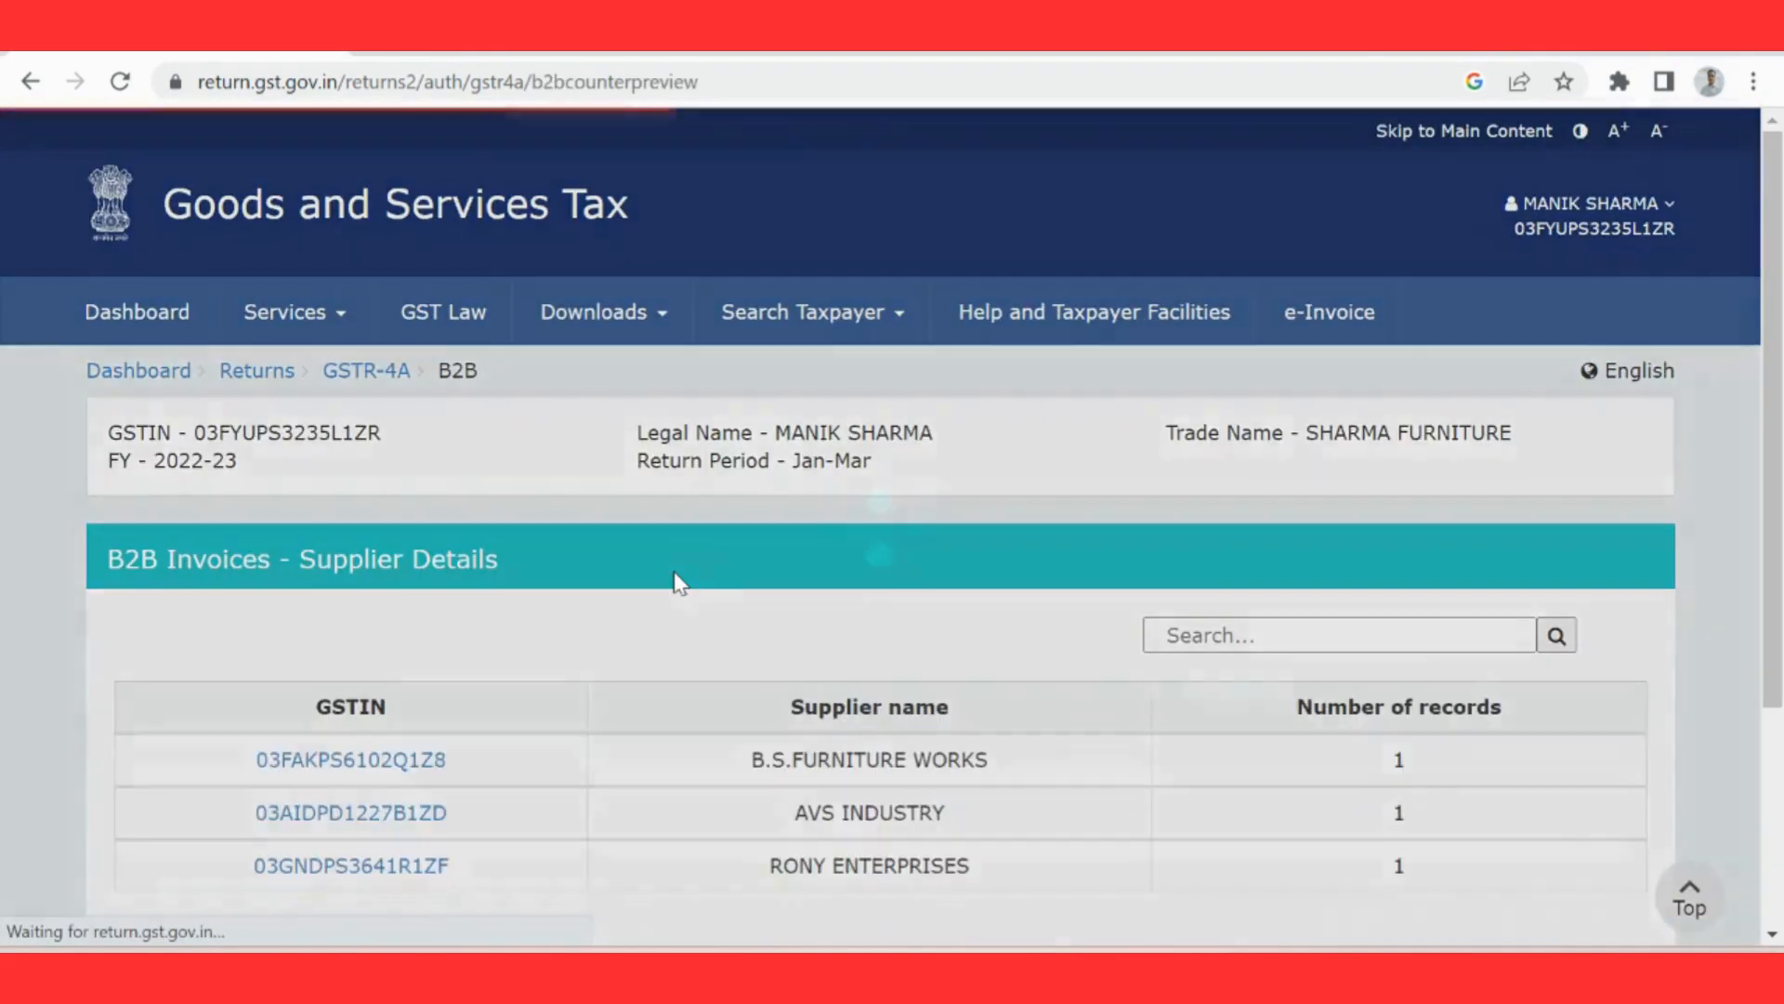
scroll(892, 558, down, 3)
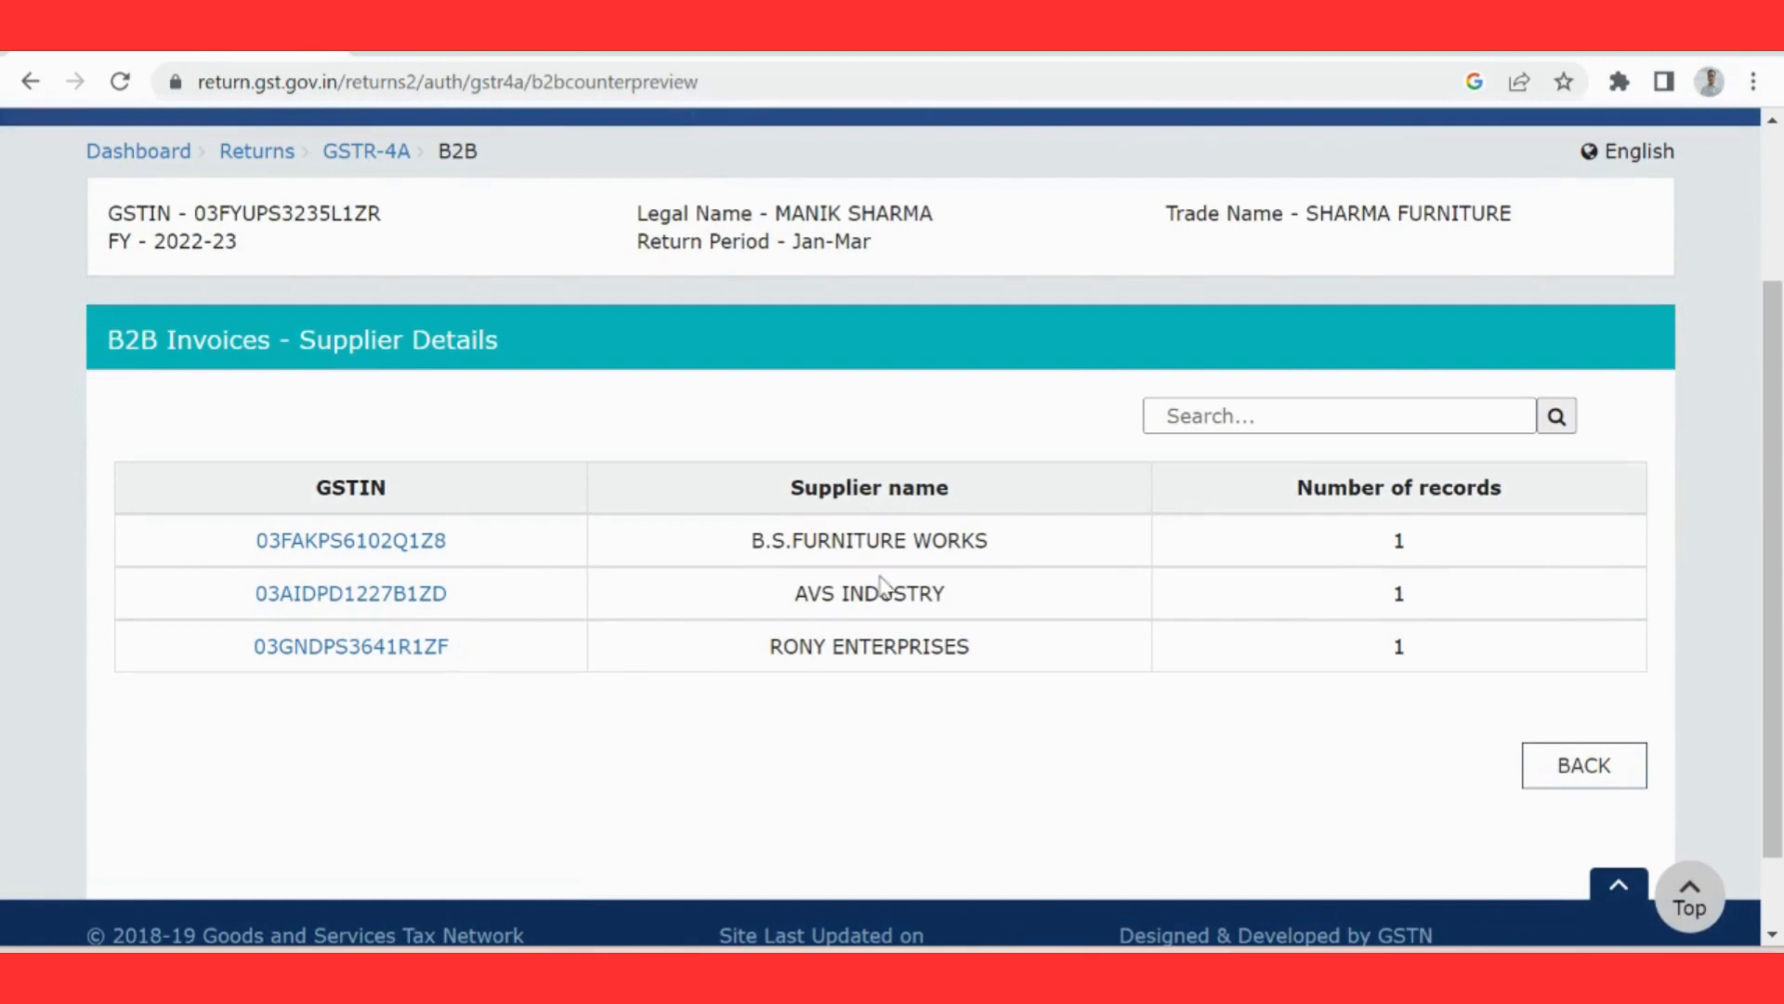
scroll(1167, 259, up, 3)
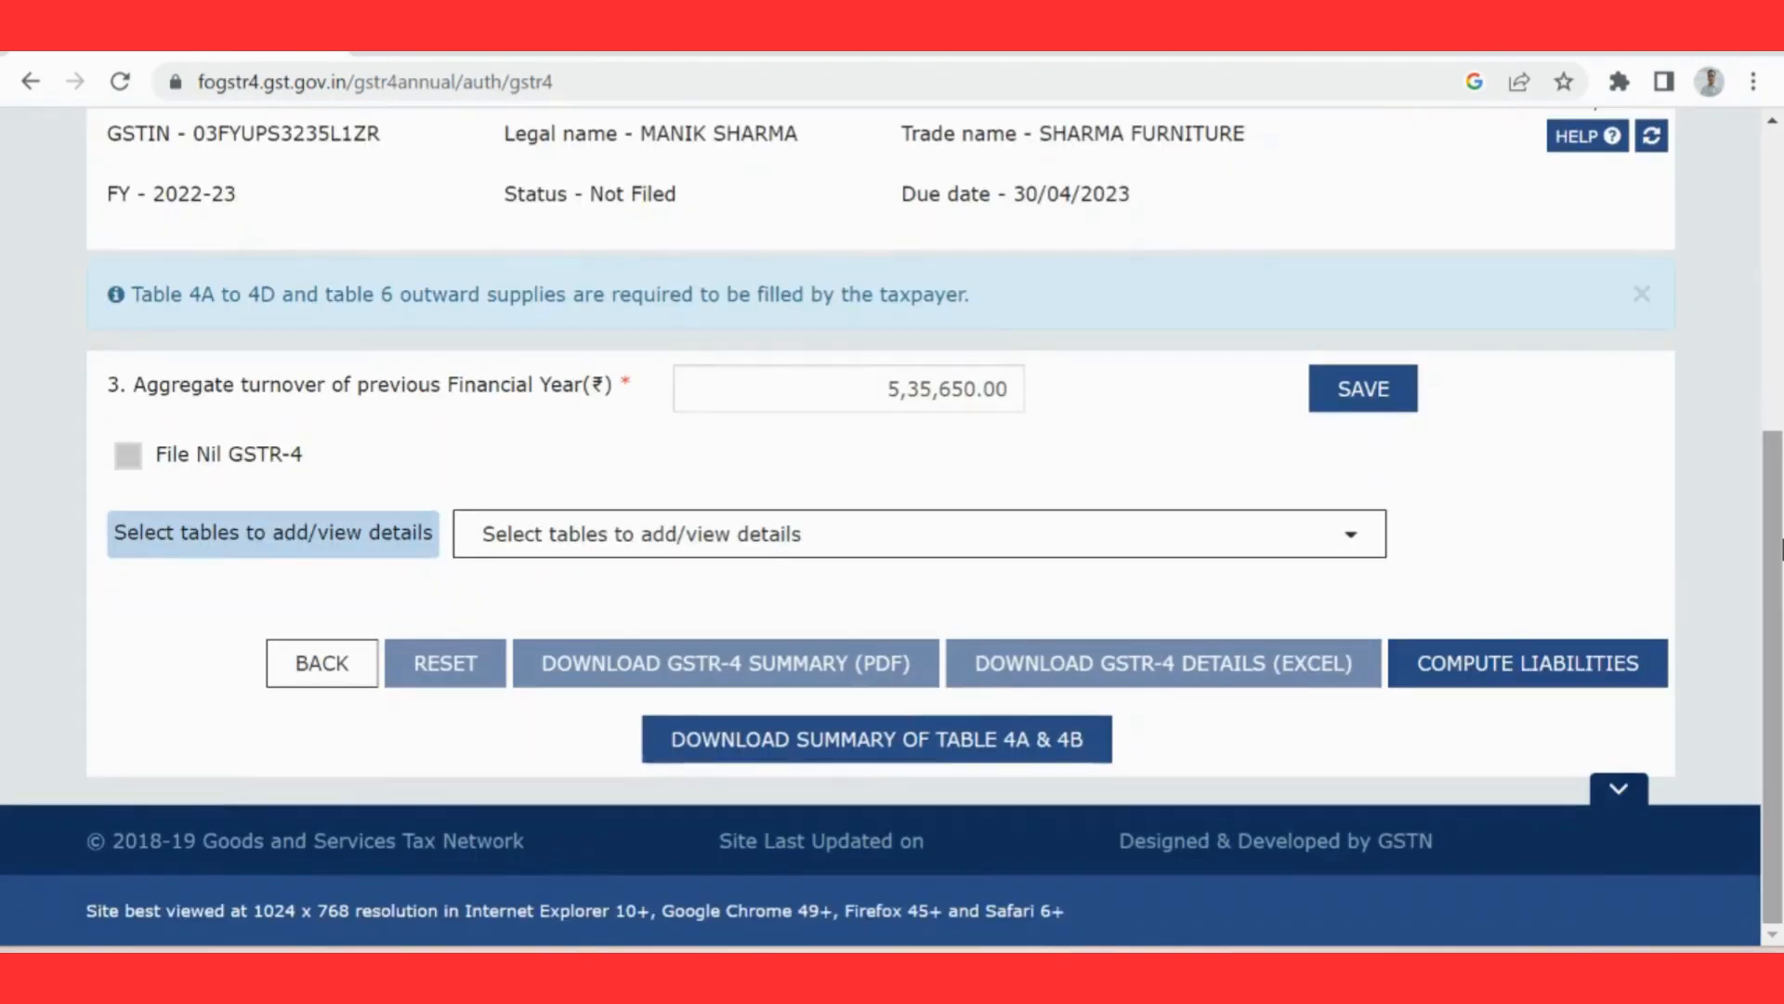
Step: Open GSTR-4 table 4A, inward supplies from registered supplier (other than reverse charge), and review its processed records
click(1369, 549)
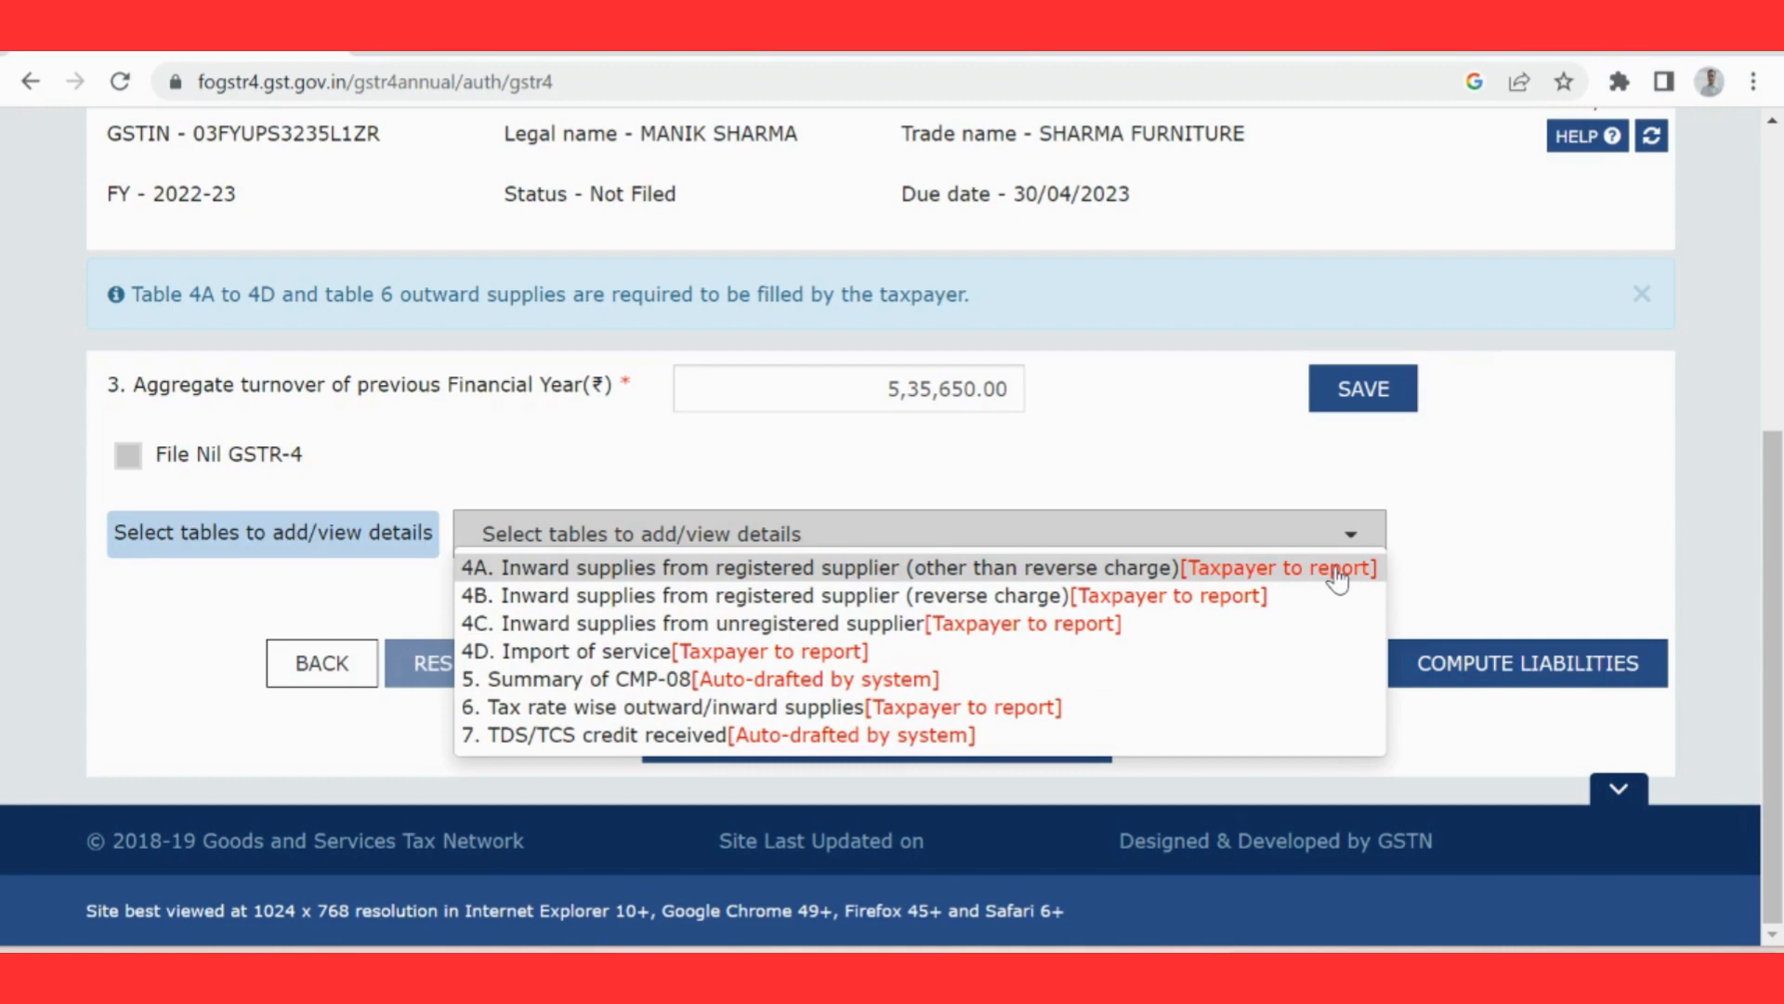
click(1130, 569)
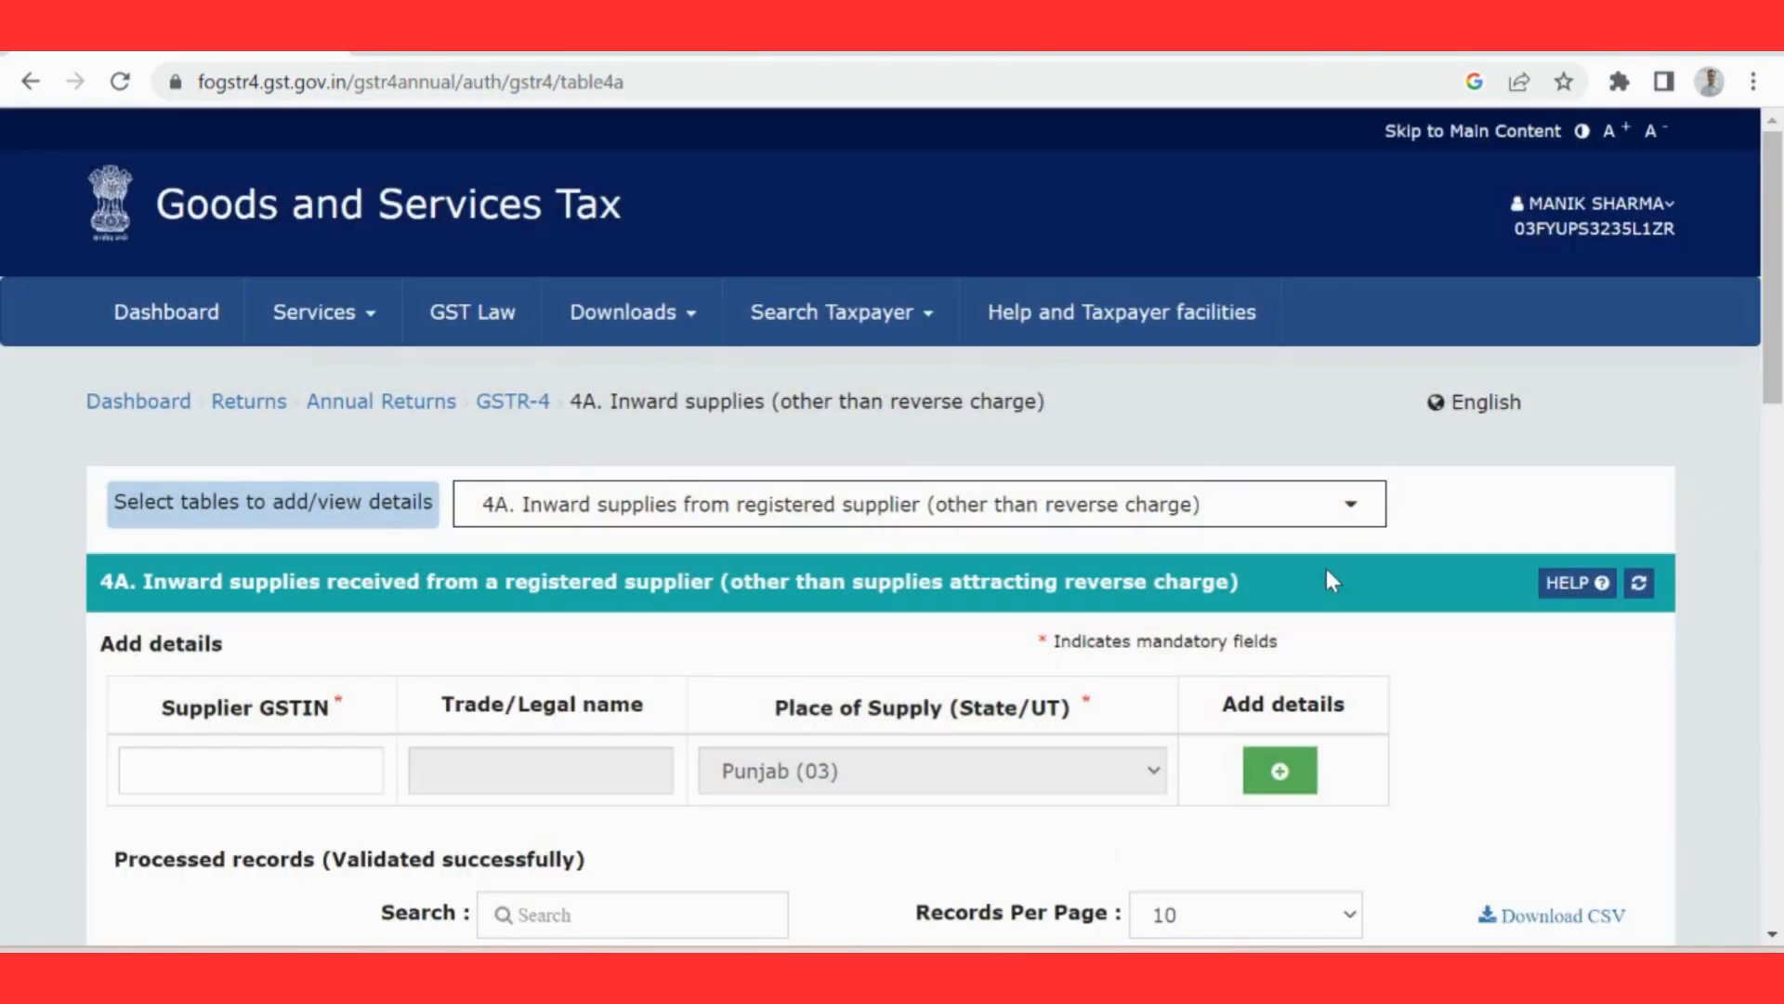
click(336, 773)
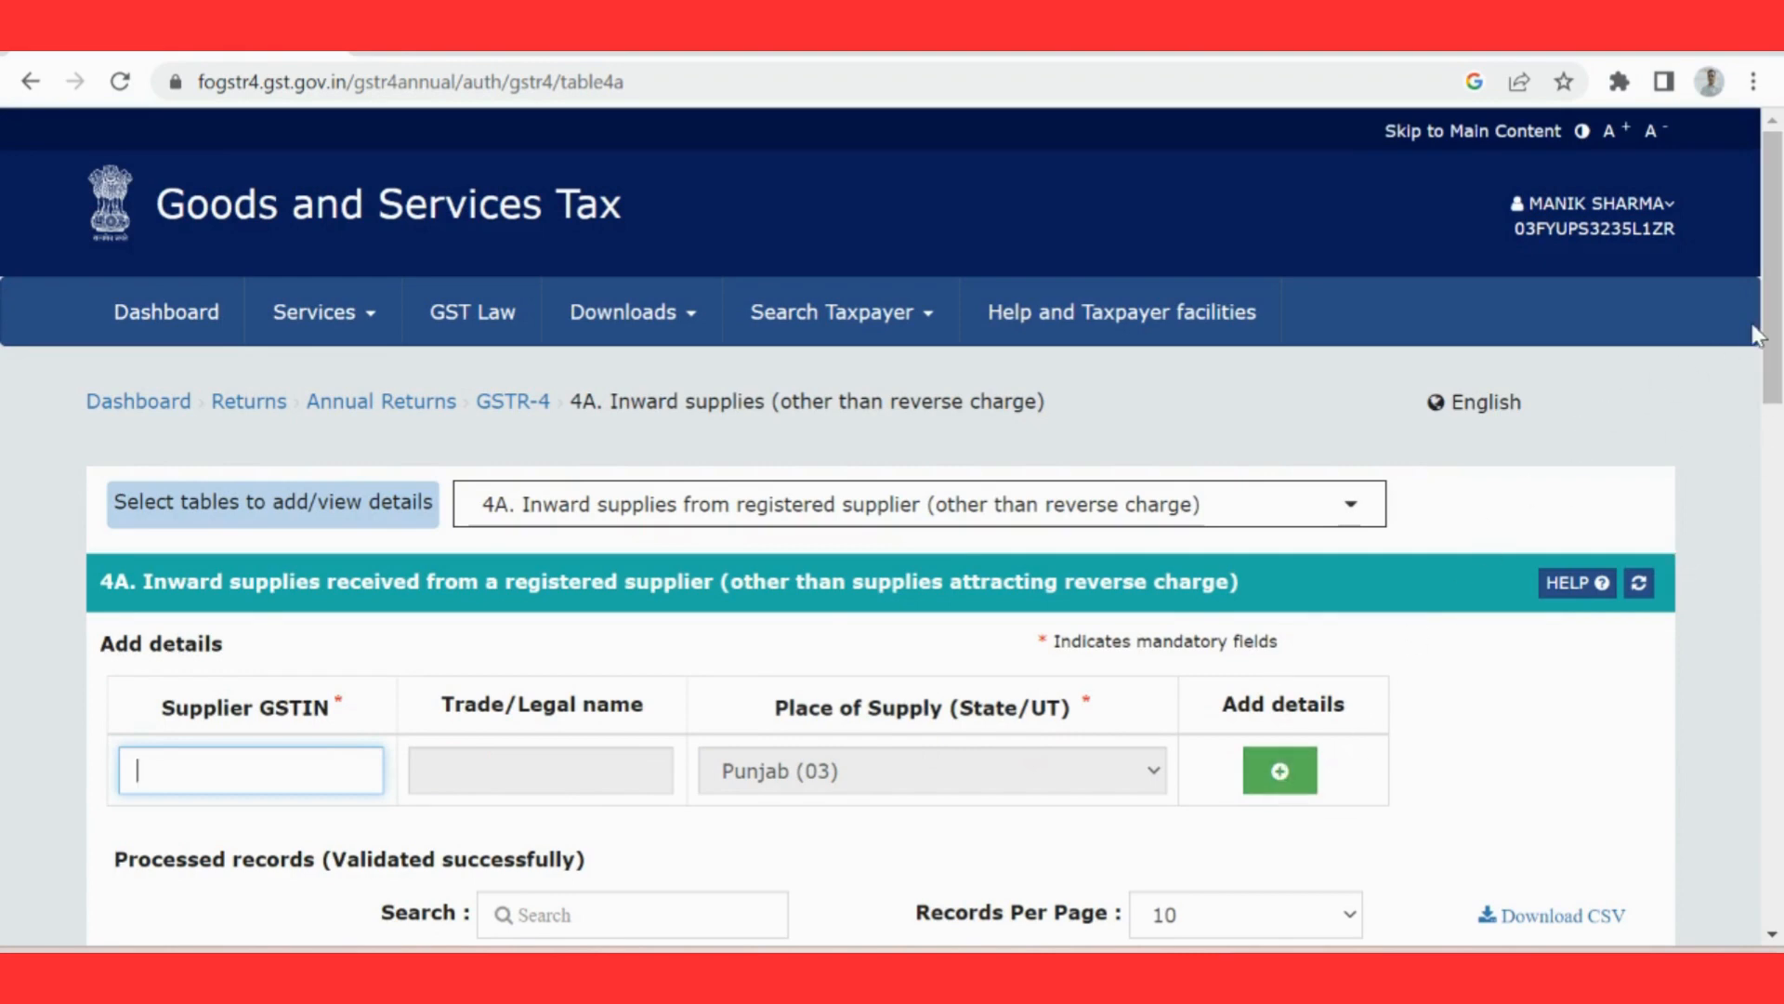
scroll(1770, 339, down, 1)
scroll(1778, 352, down, 1)
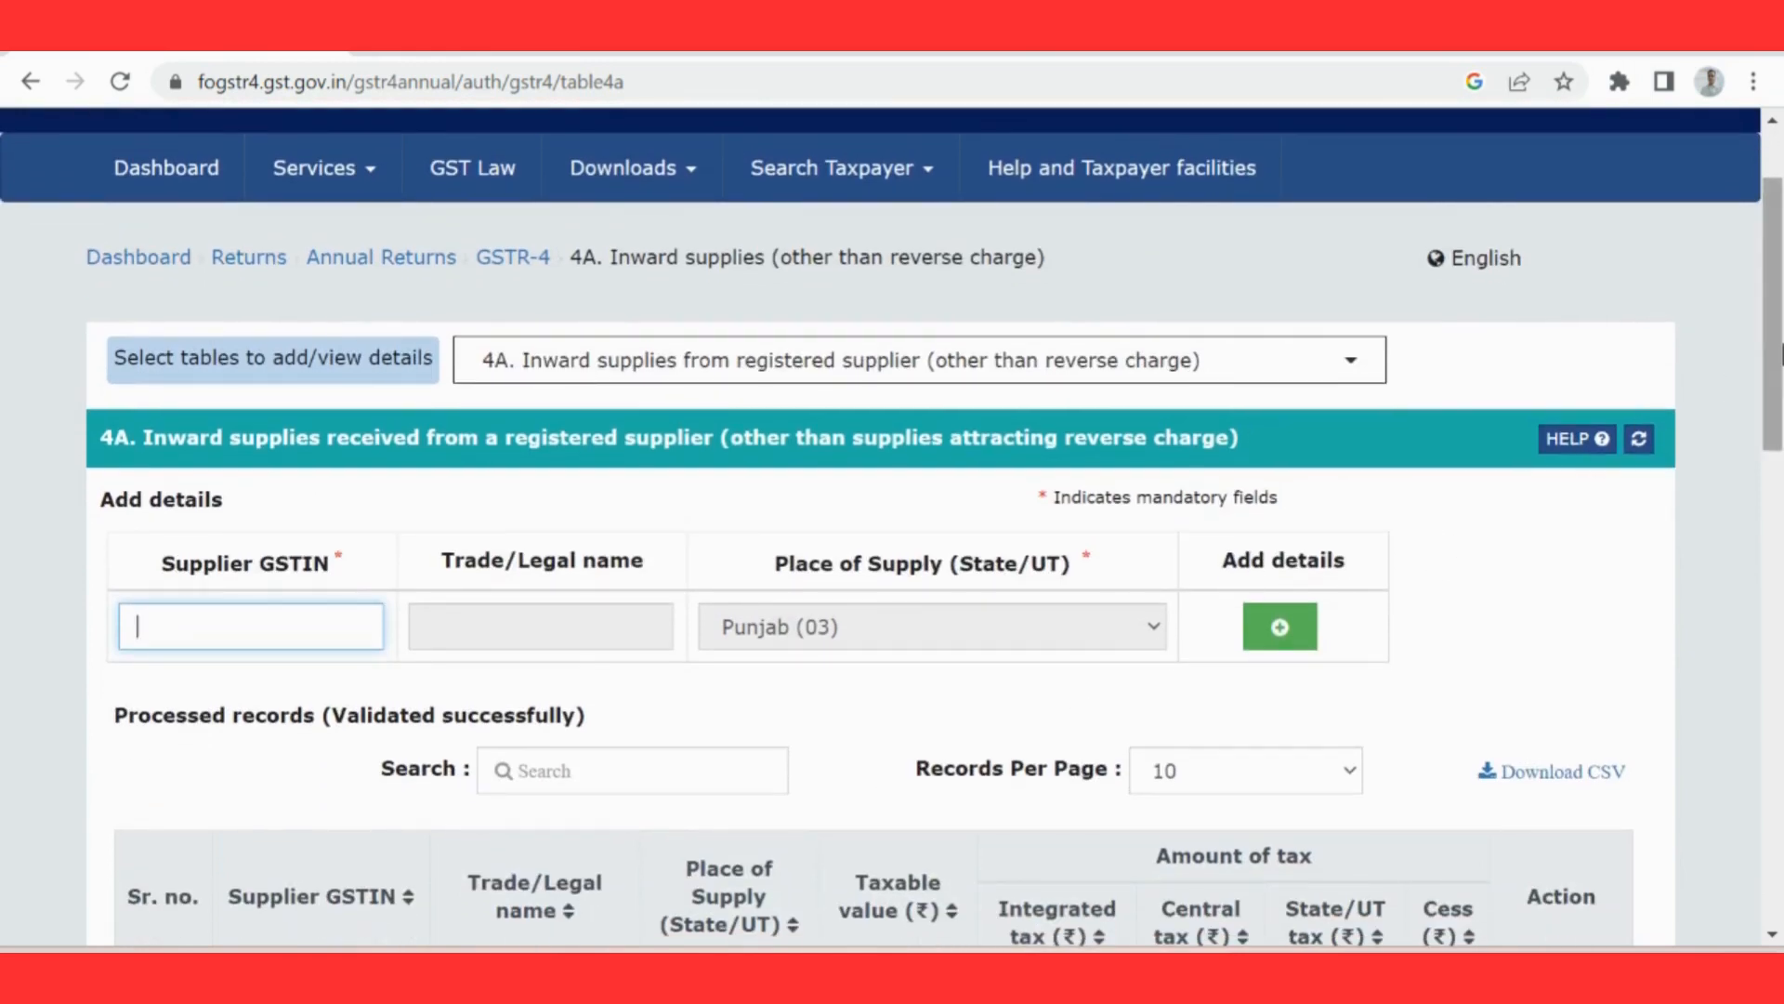
scroll(1696, 401, down, 1)
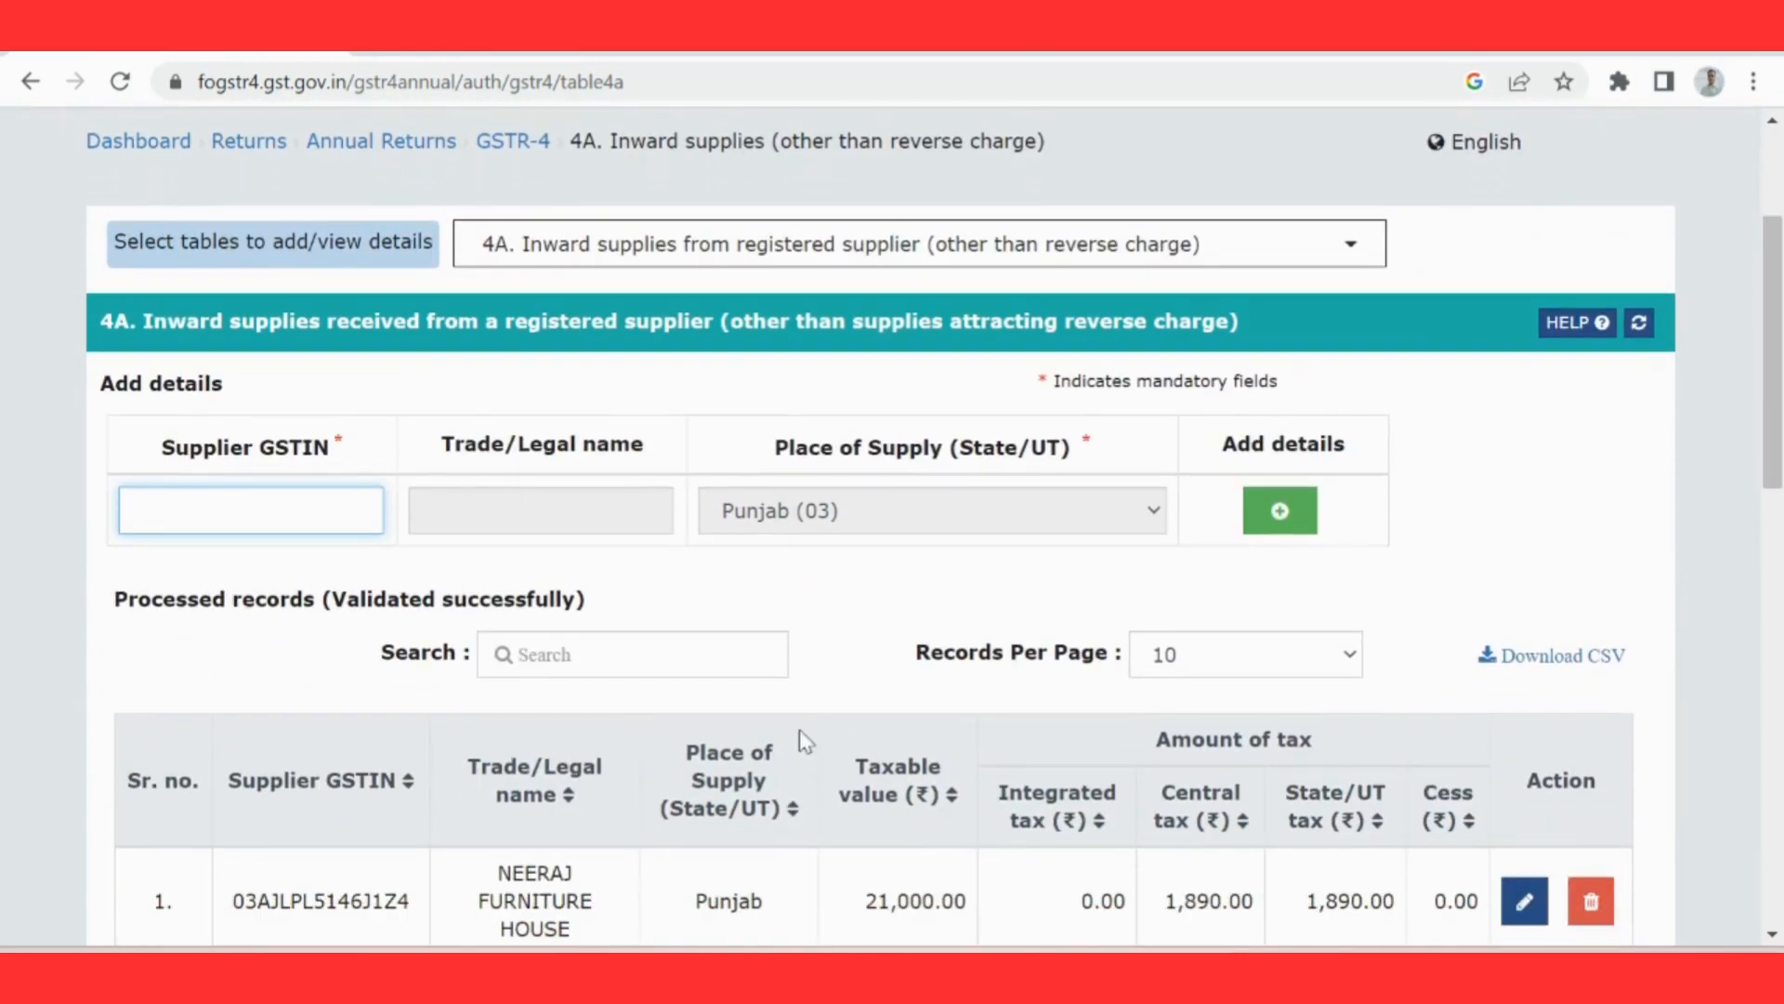
Step: Start adding item details in table 4A using the first processed record's supplier GSTIN, and go back without saving
double_click(255, 901)
key(ctrl+c)
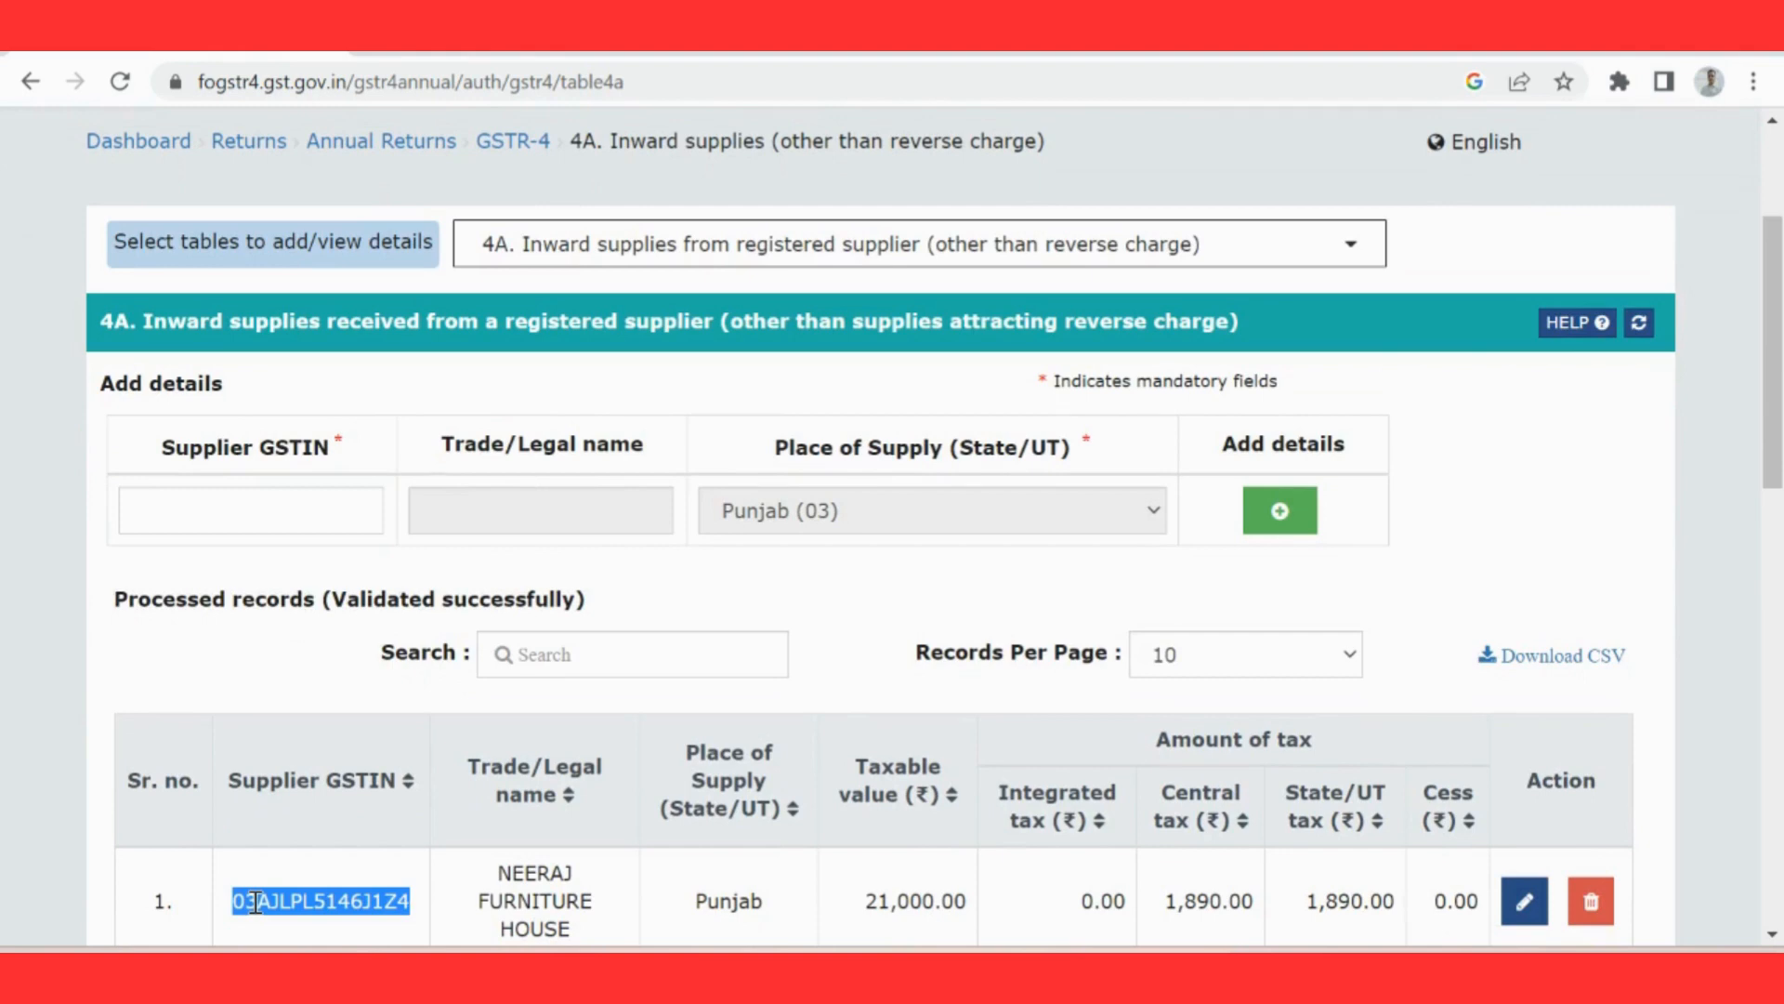
click(176, 516)
key(ctrl+v)
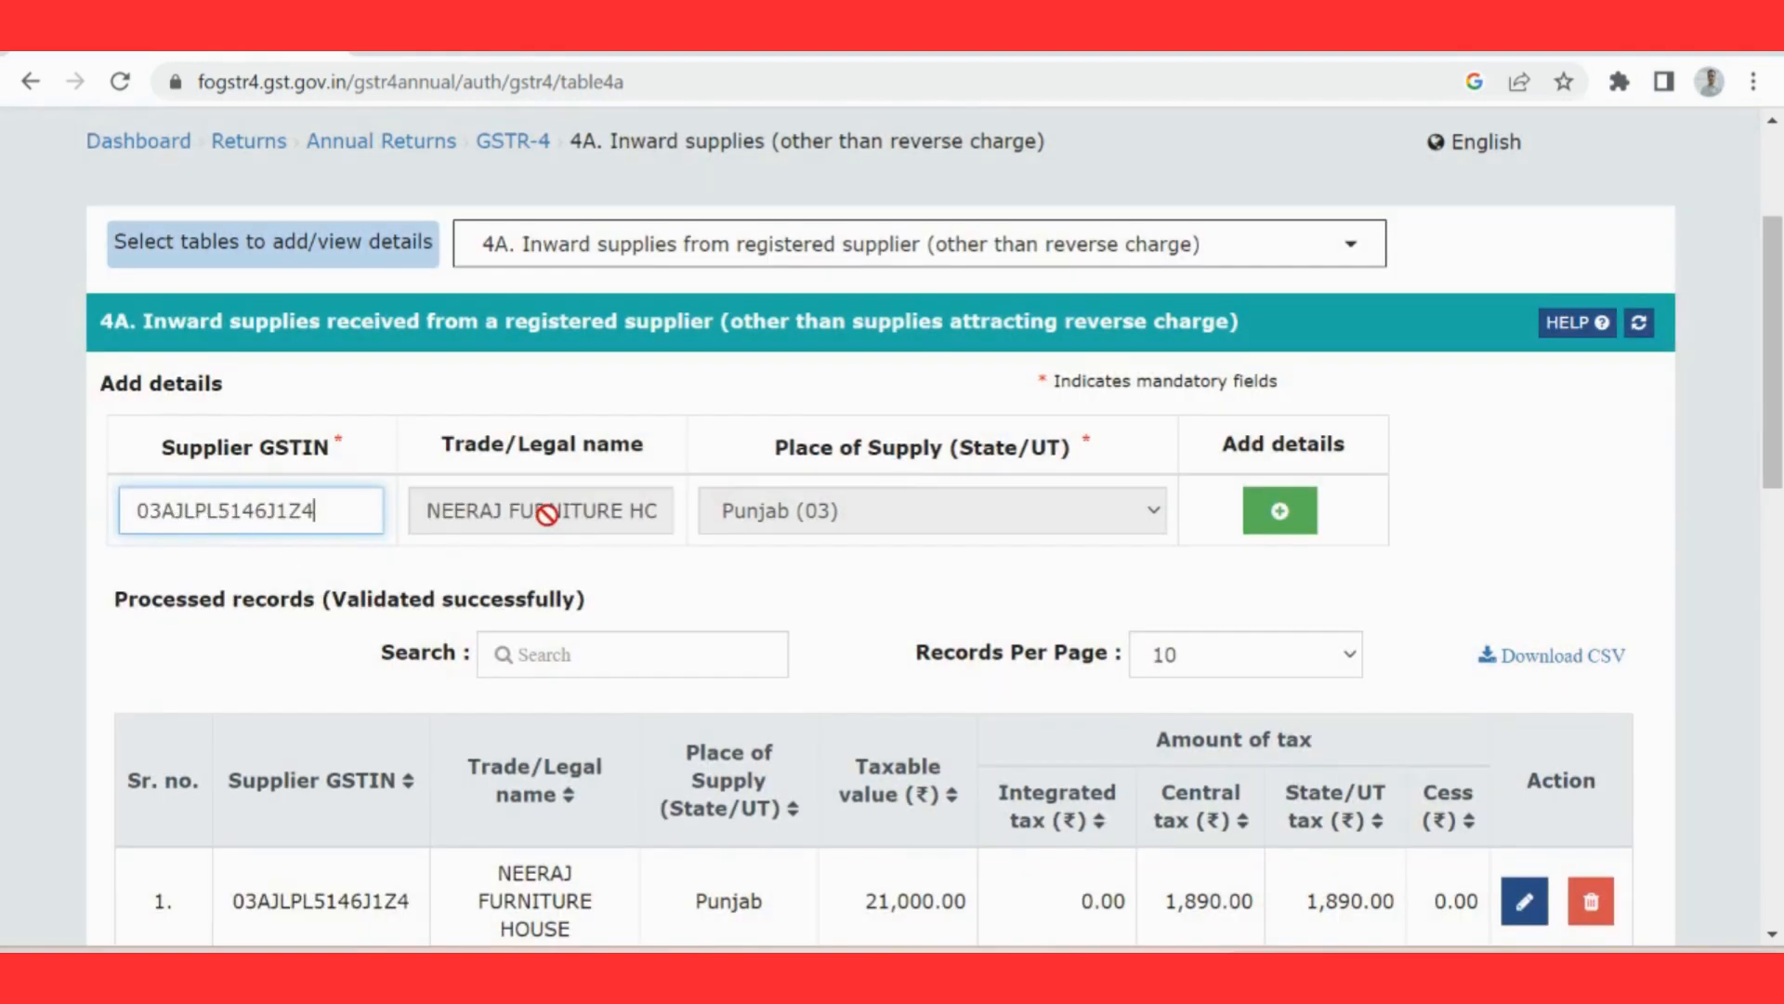
click(1275, 516)
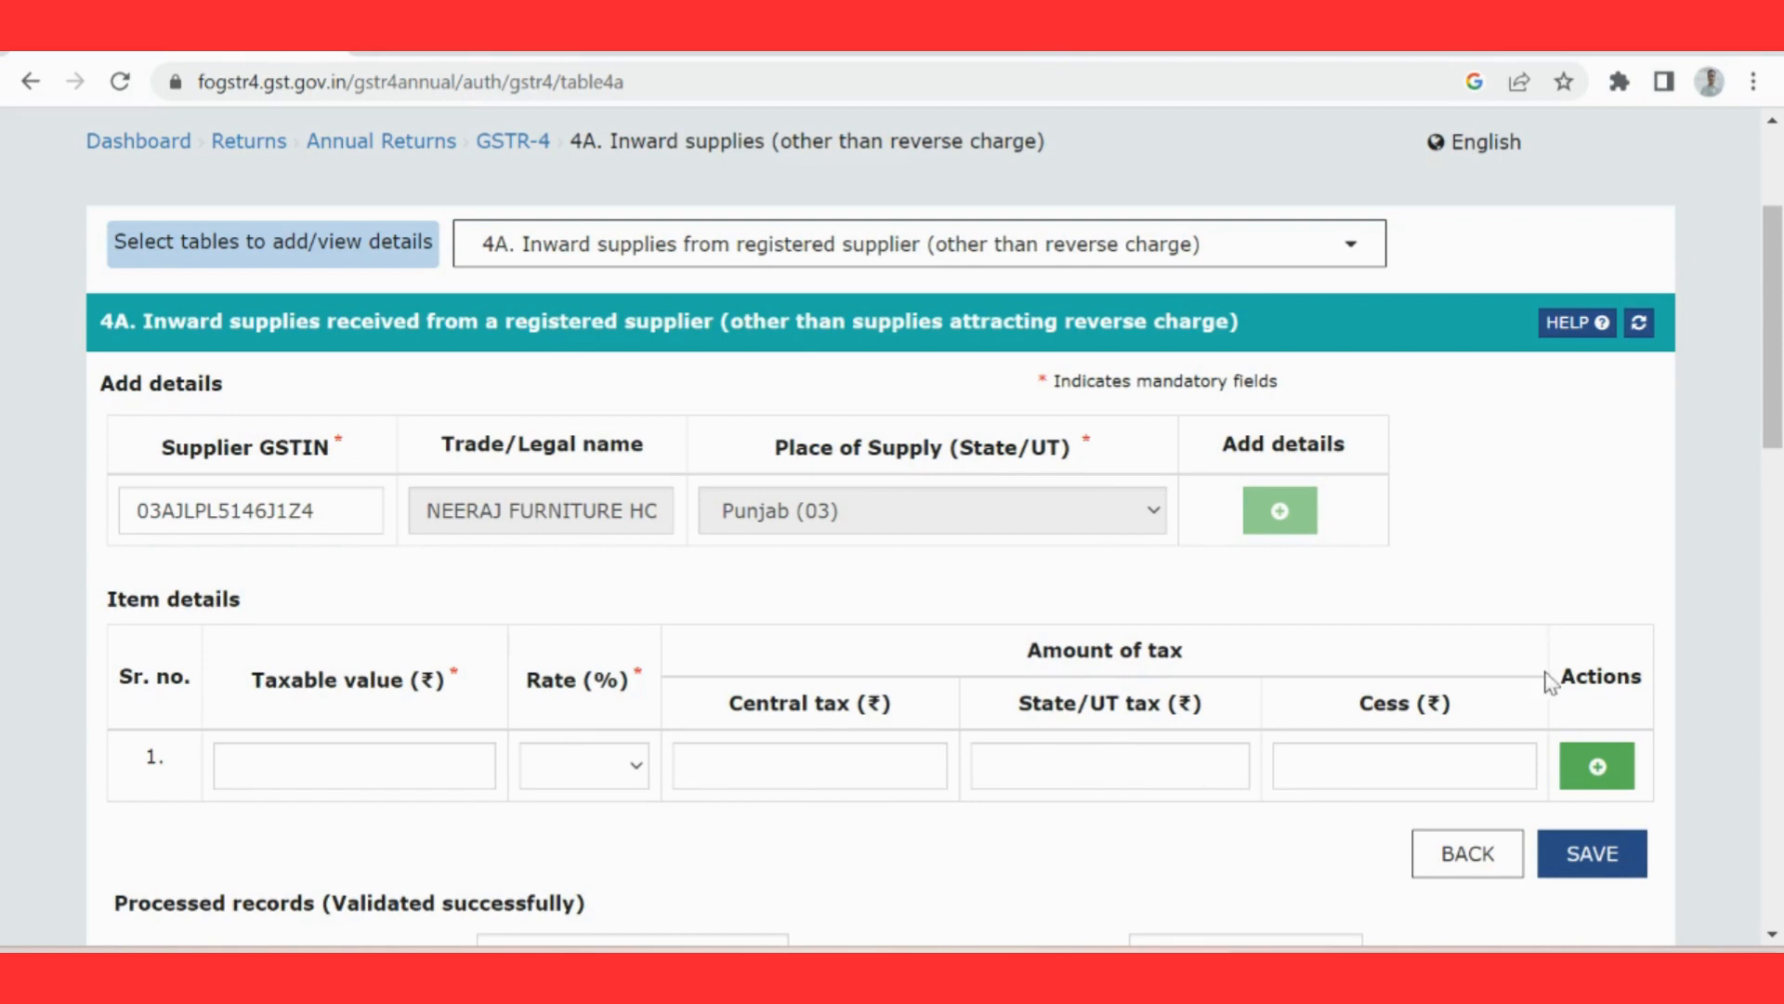
click(1477, 851)
drag(1779, 352, 1780, 279)
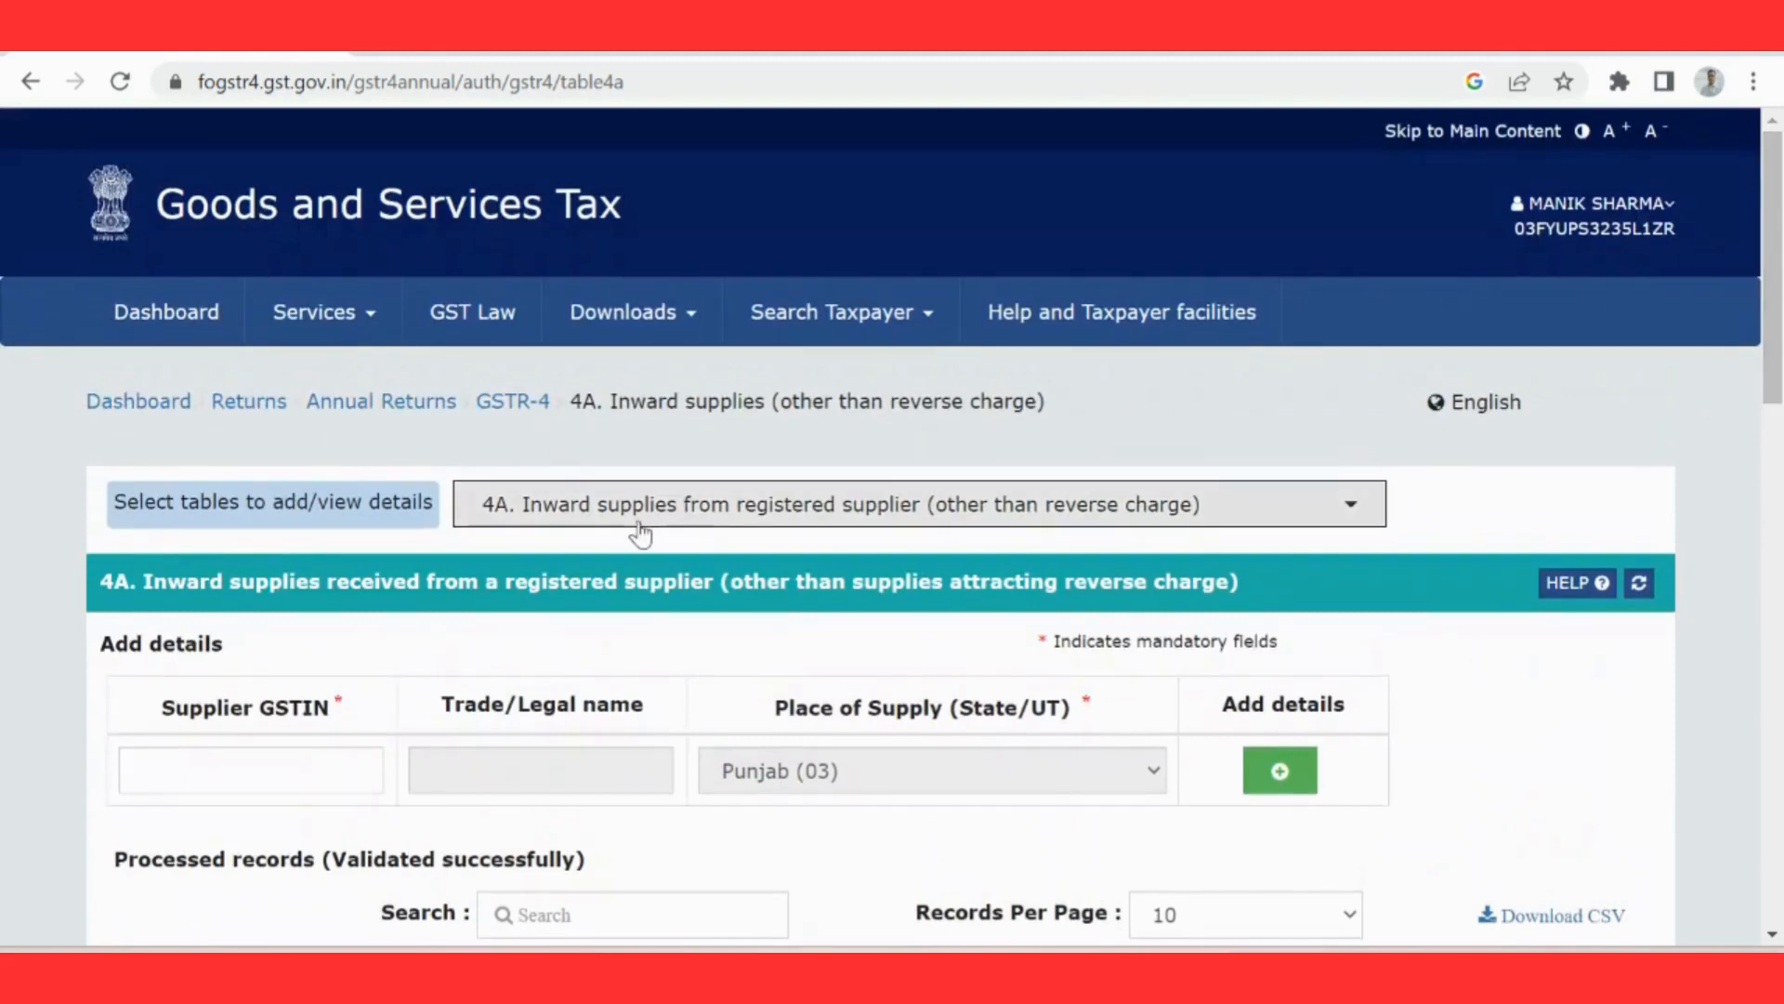
Step: Open table 4B, inward supplies from registered supplier (reverse charge), and review its supplier entry fields
click(1283, 506)
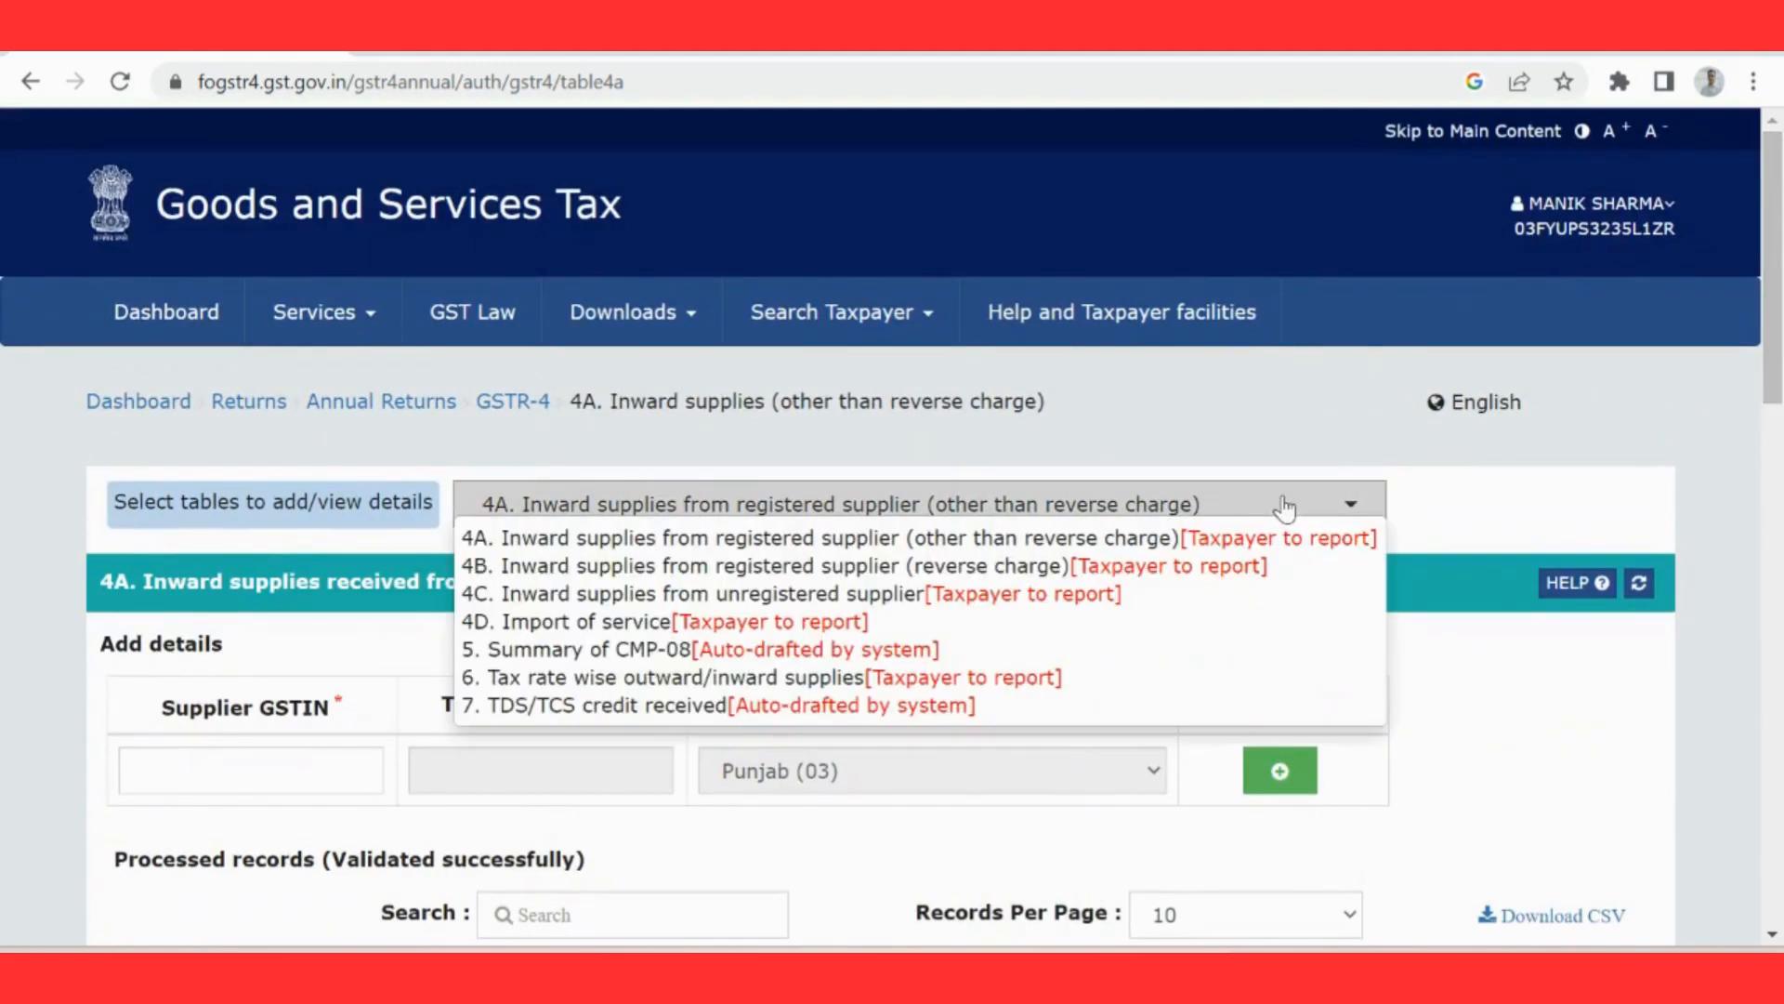
click(999, 568)
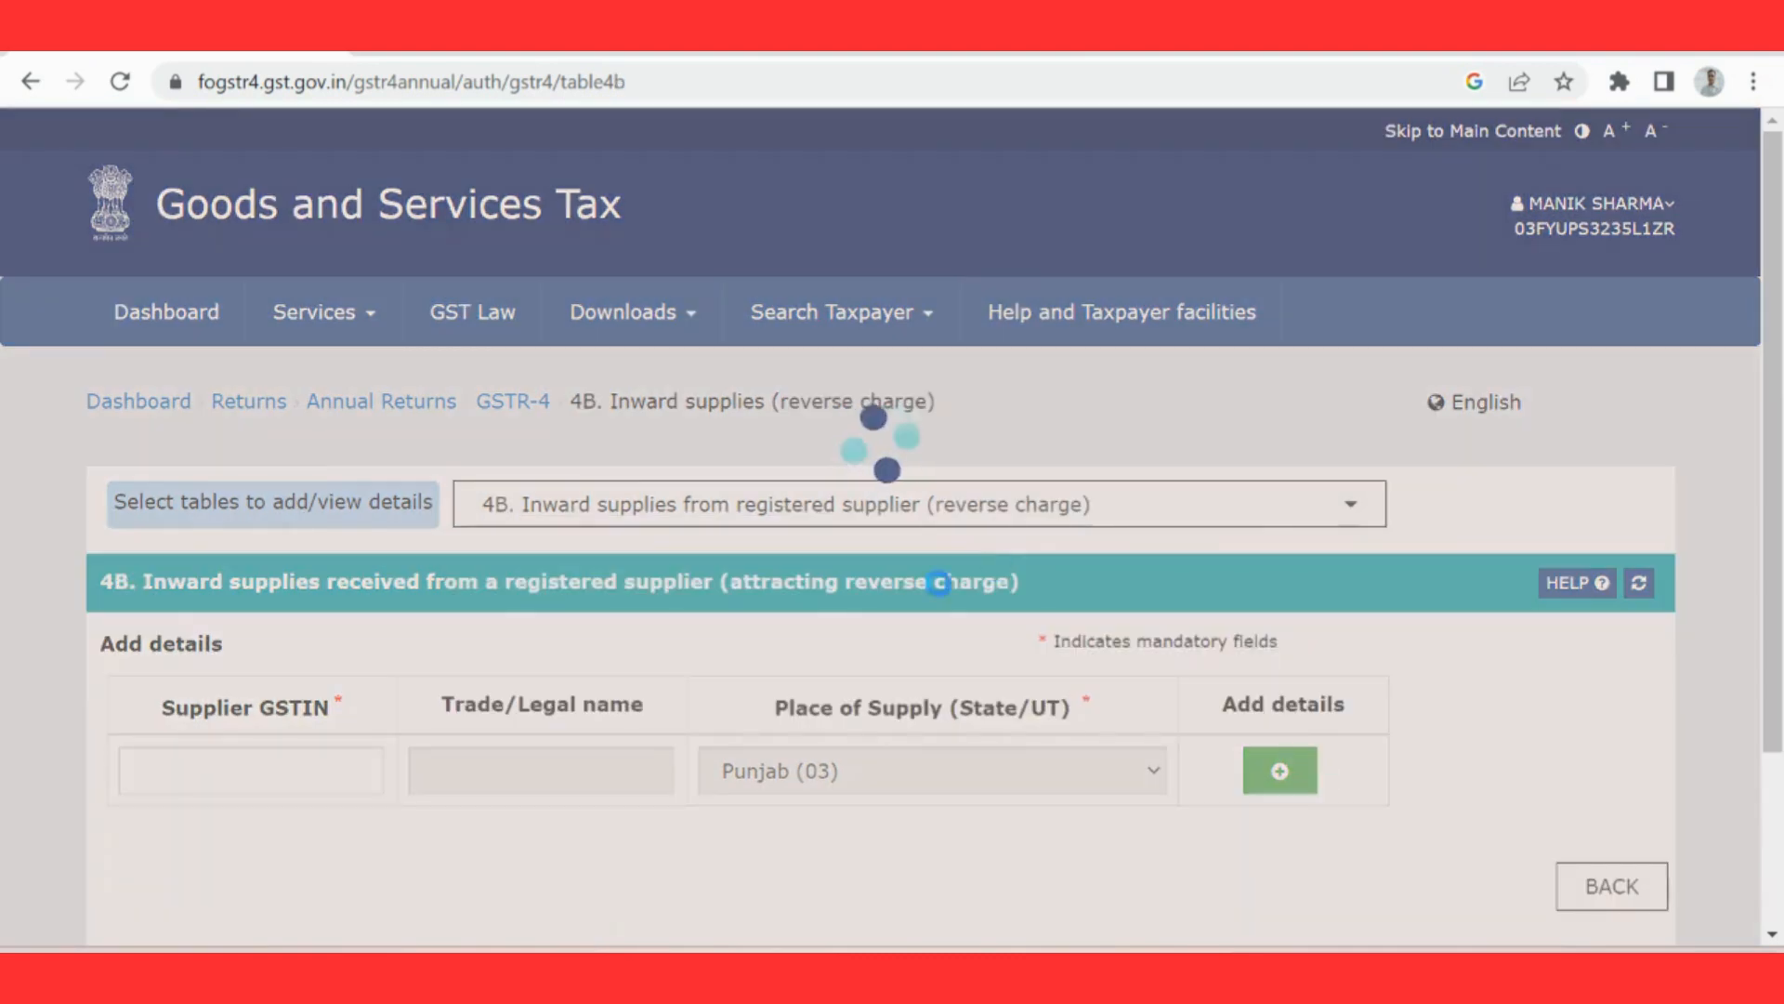
scroll(629, 687, down, 3)
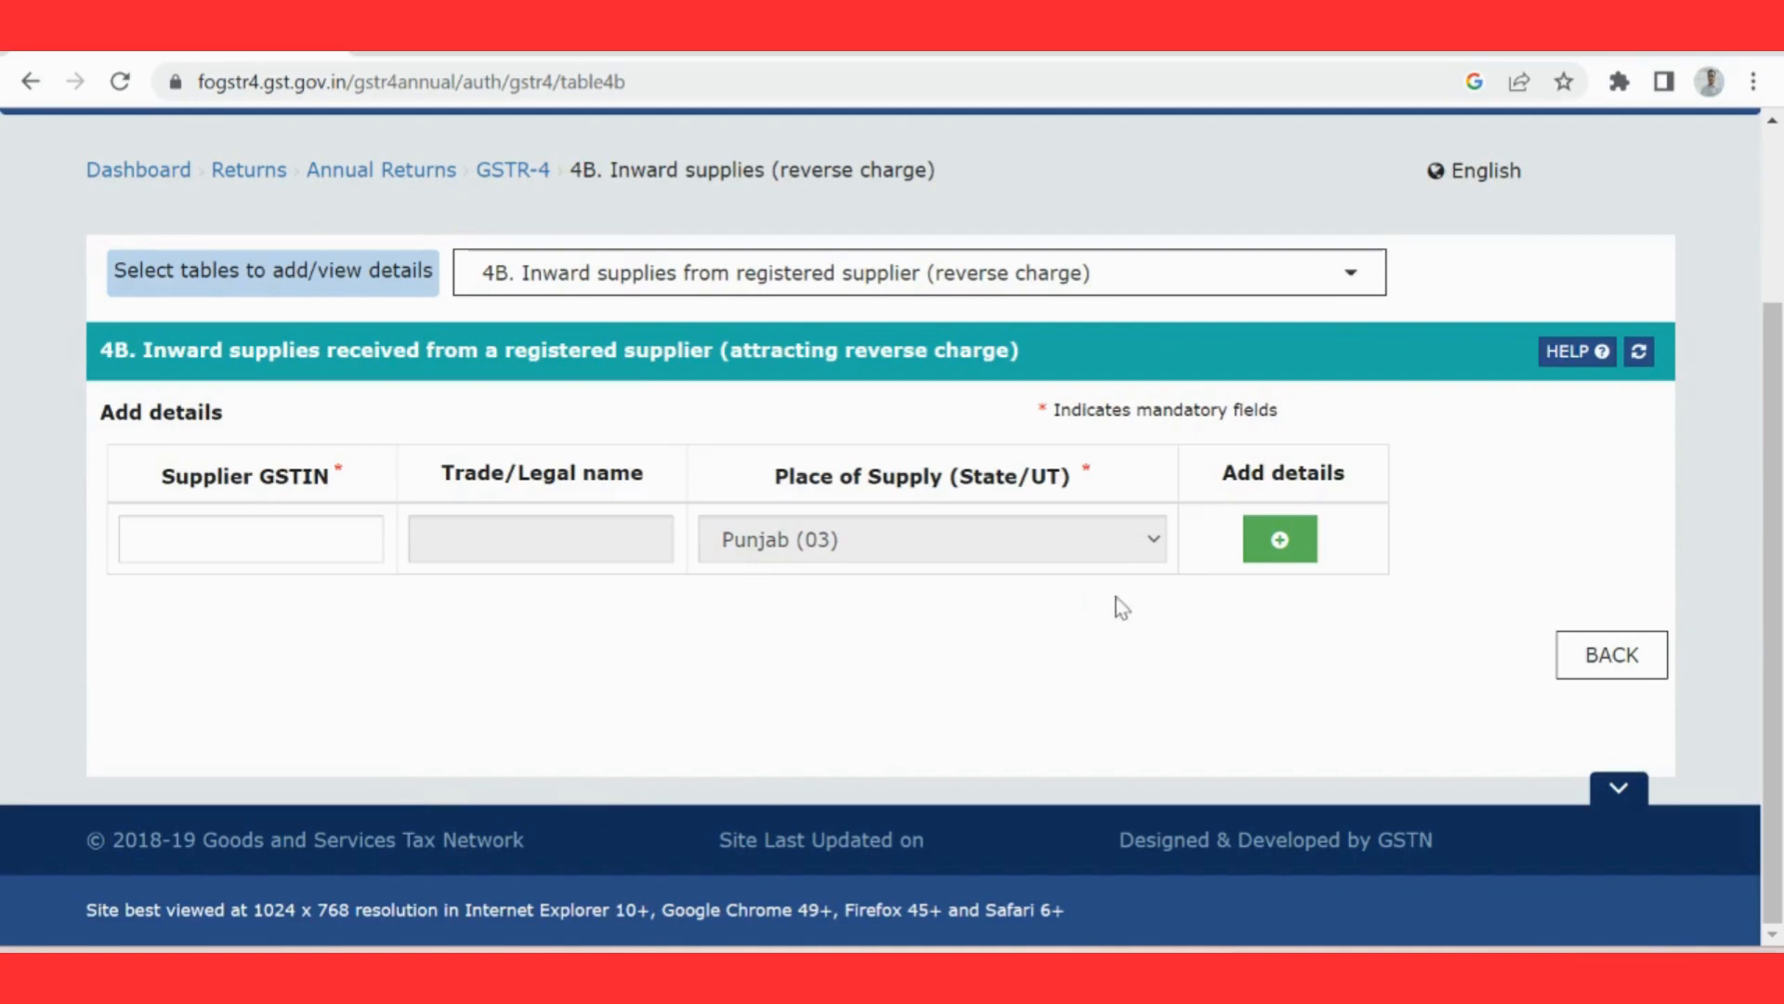
Step: Open table 4C, inward supplies from unregistered supplier, and review its supplier PAN and trade/legal name fields
click(1350, 295)
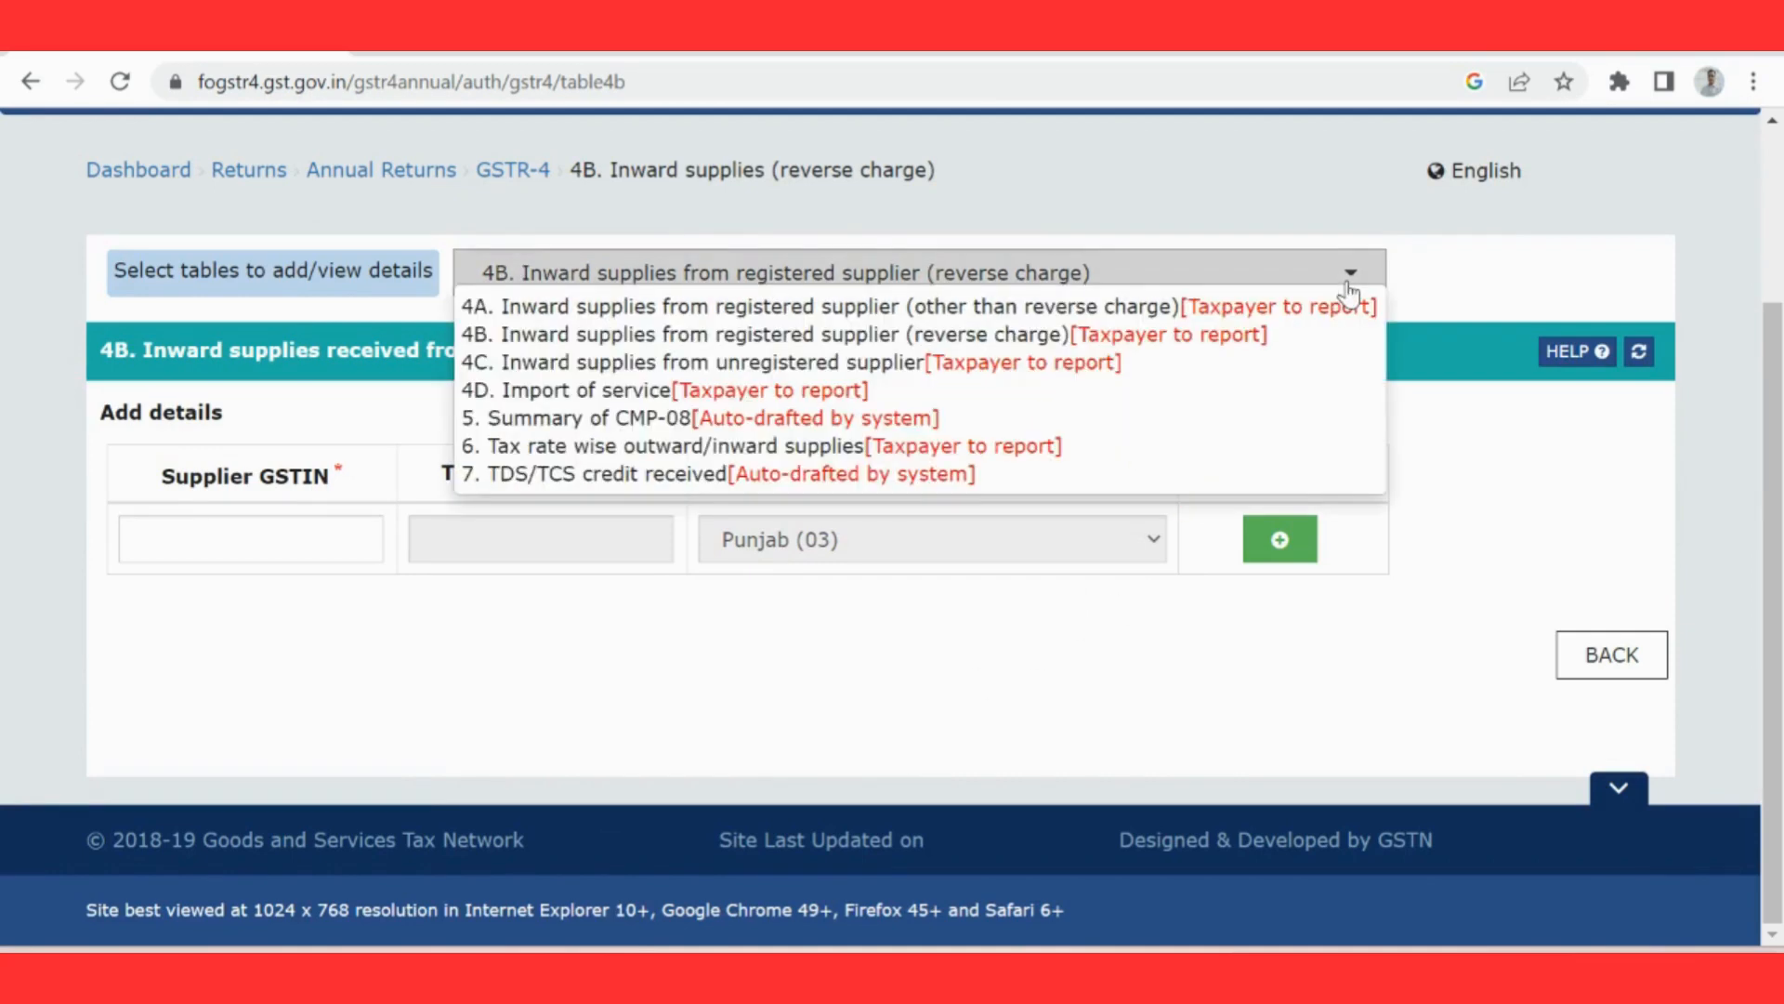
click(1312, 363)
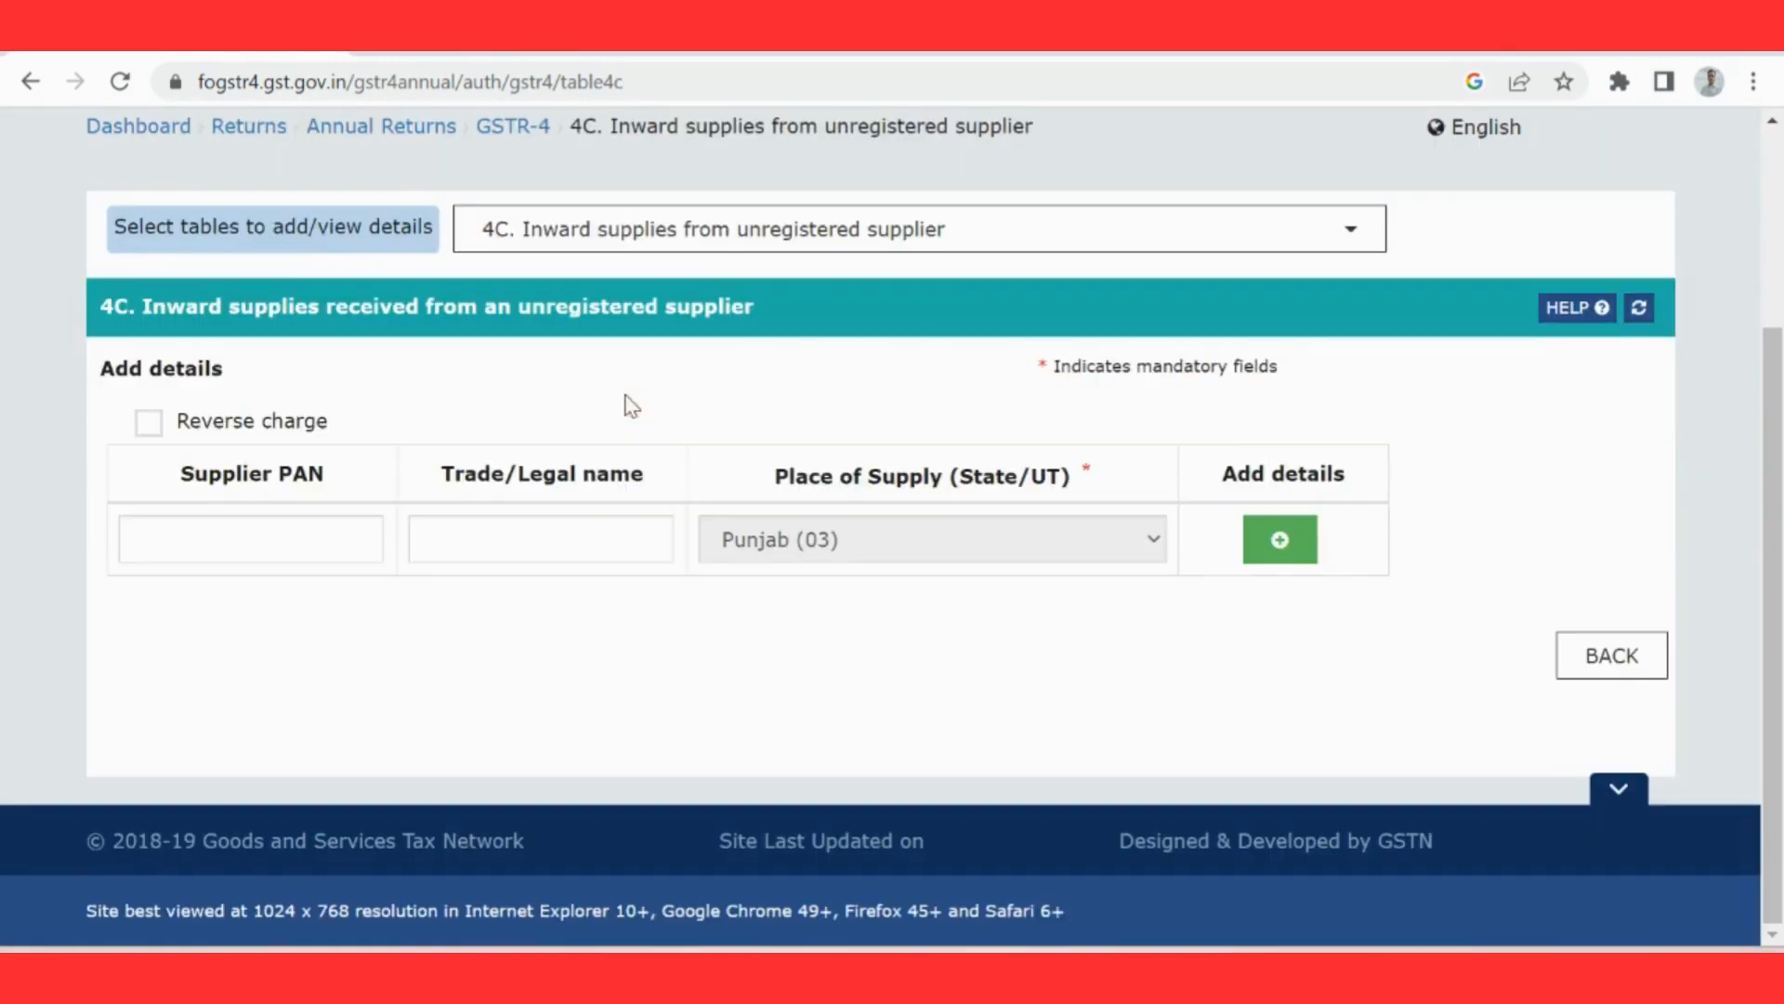
click(263, 546)
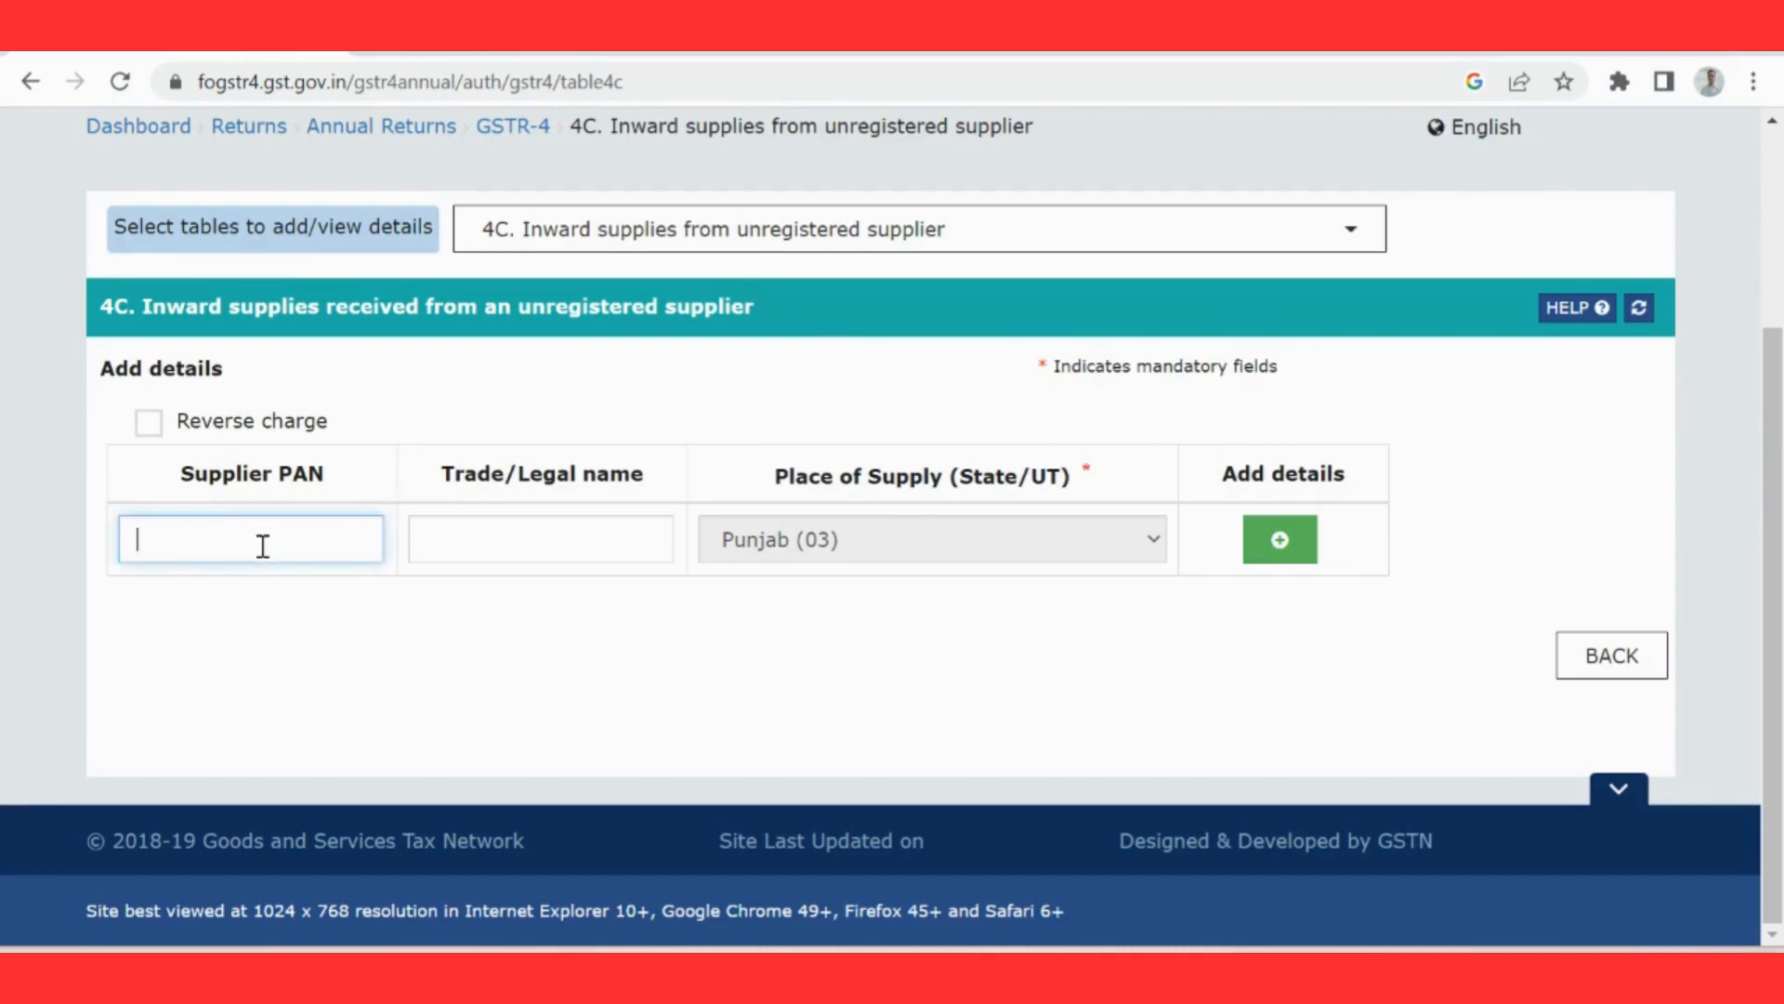
click(430, 538)
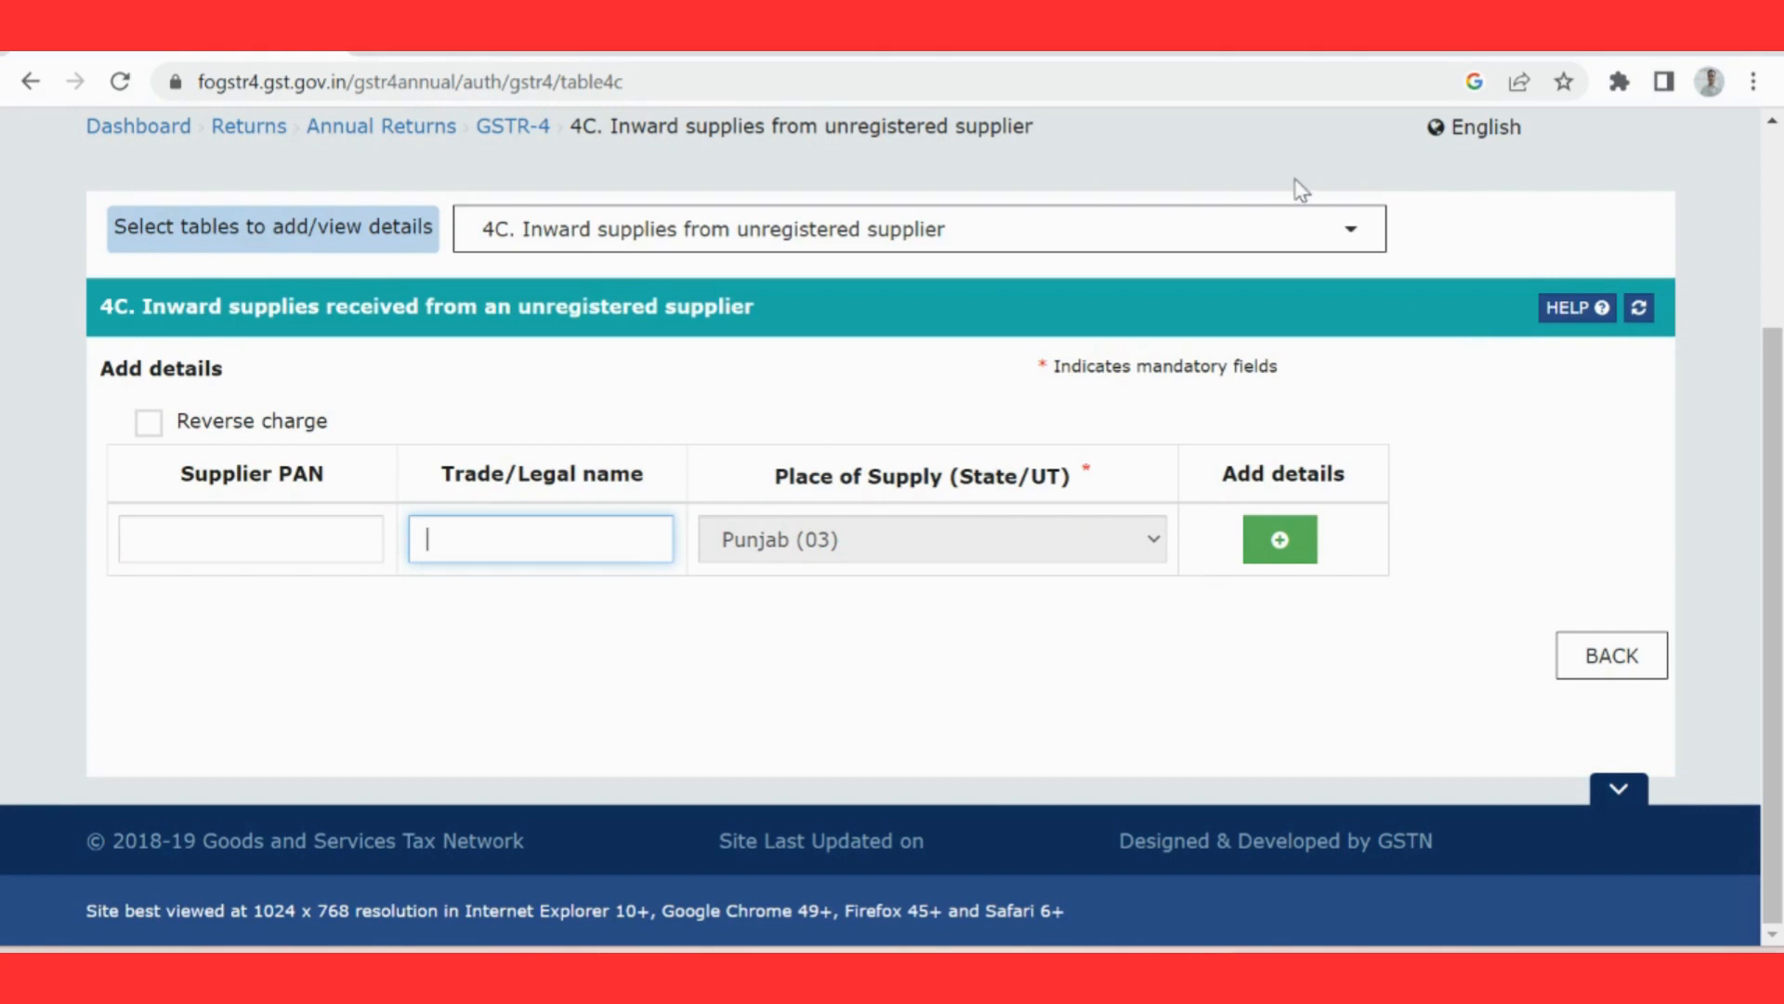
Step: Open table 4D, import of service, and show the item details entry row for the preset place of supply
click(1345, 227)
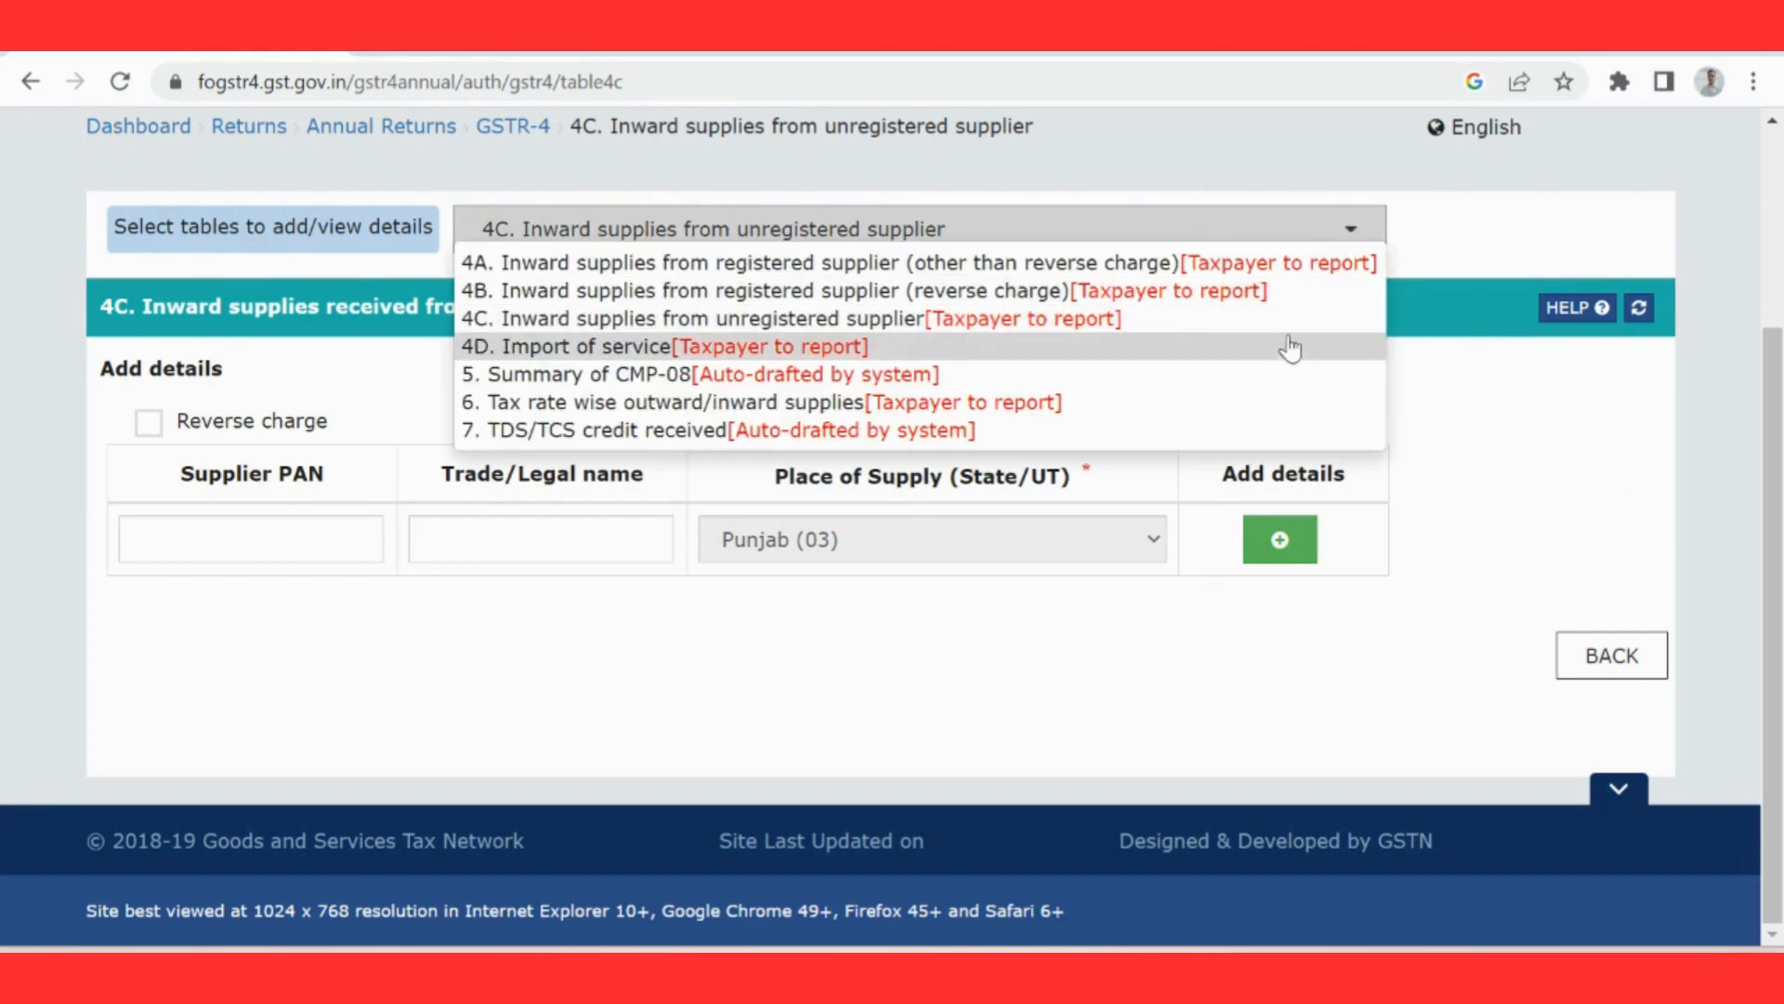
click(1290, 347)
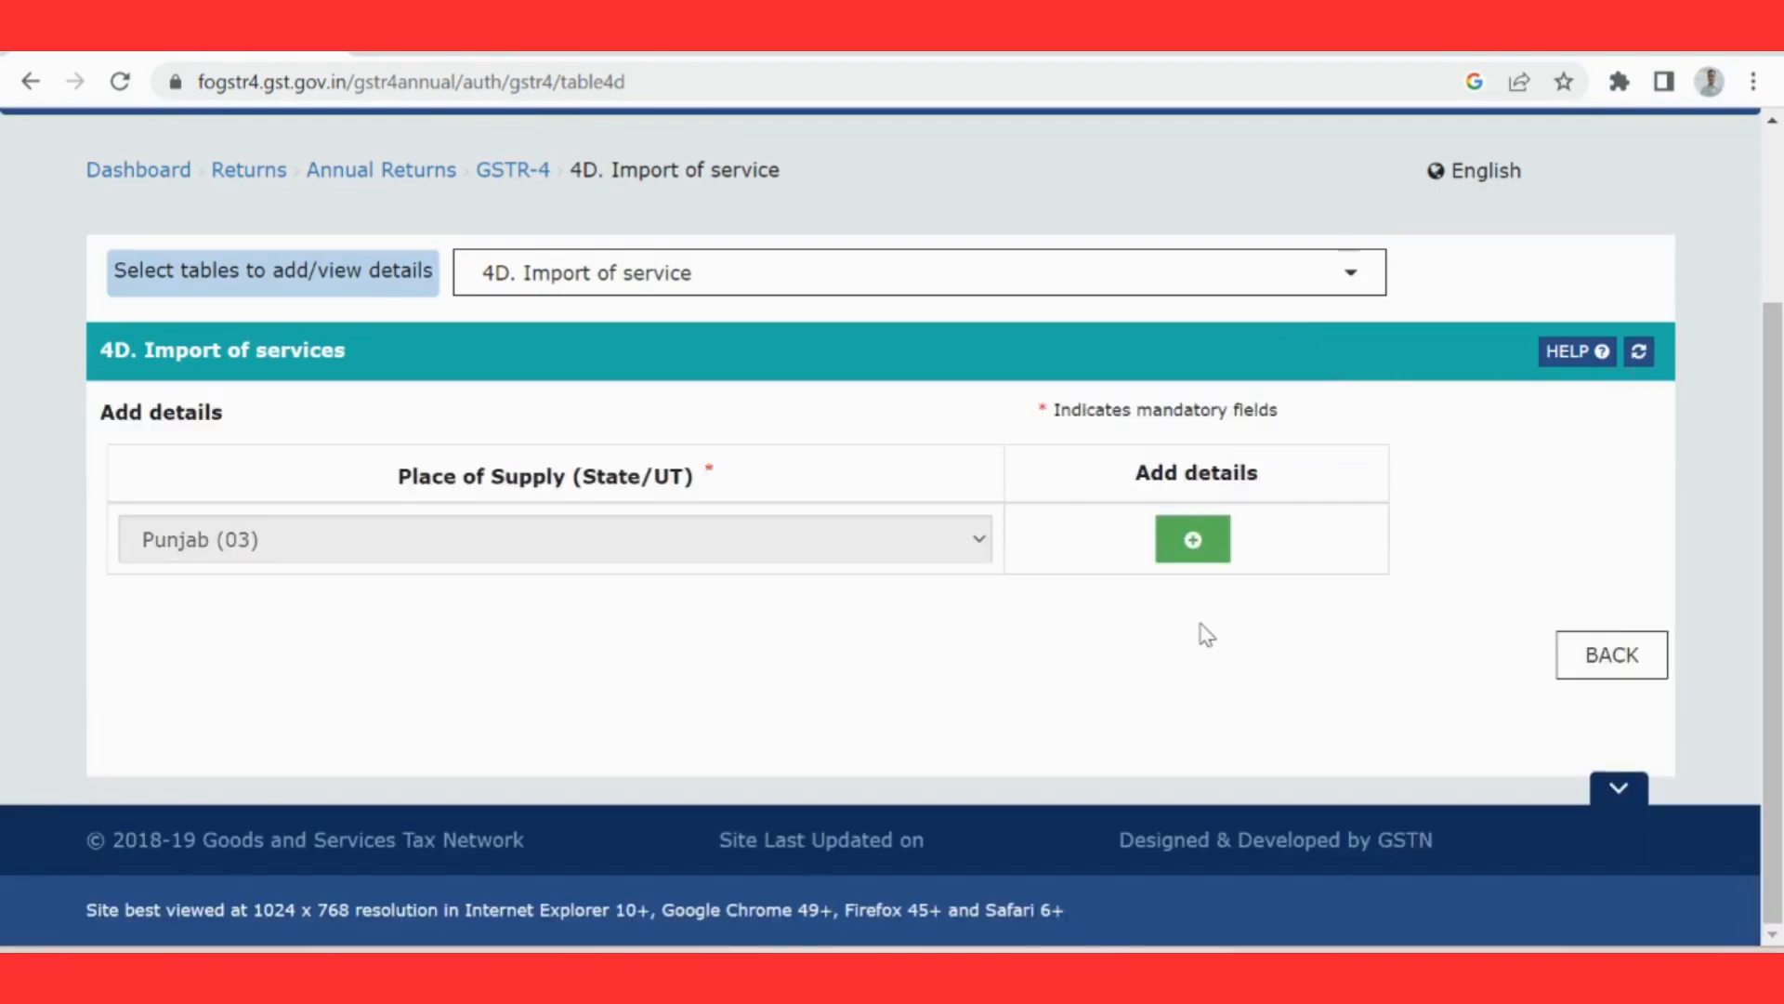
click(1192, 538)
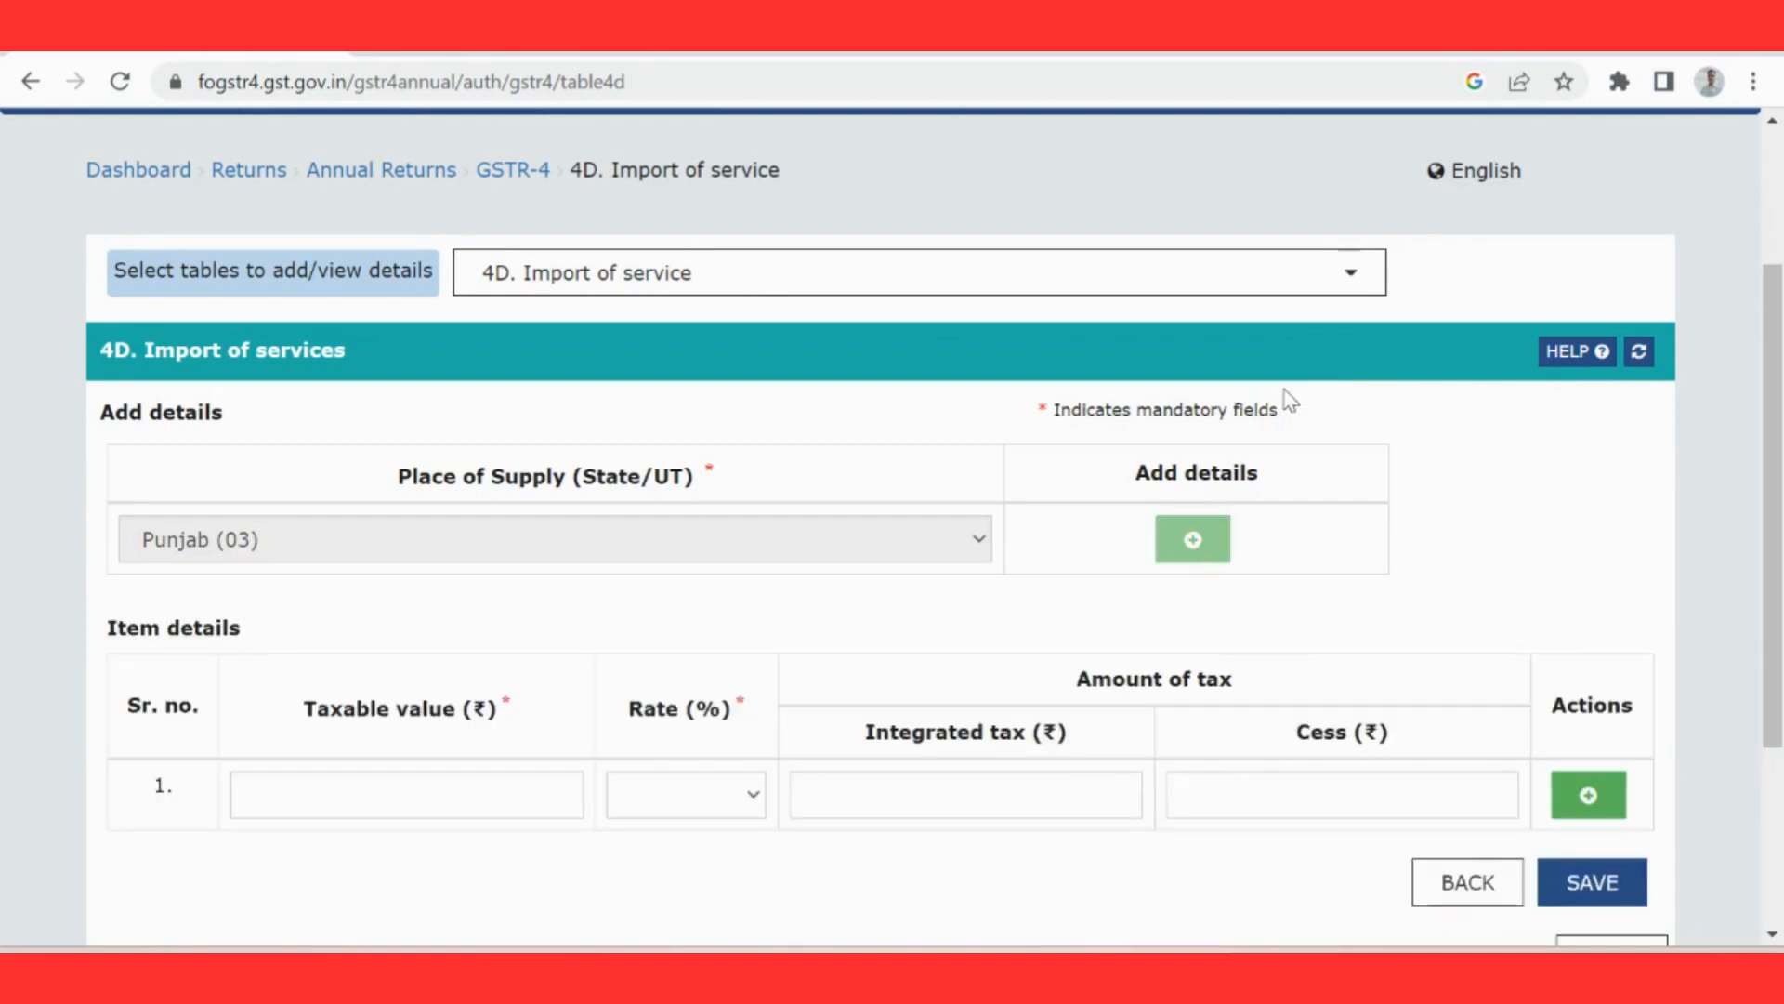
Step: Open table 5, summary of CMP-08, and review the self-assessed liability values
click(1312, 284)
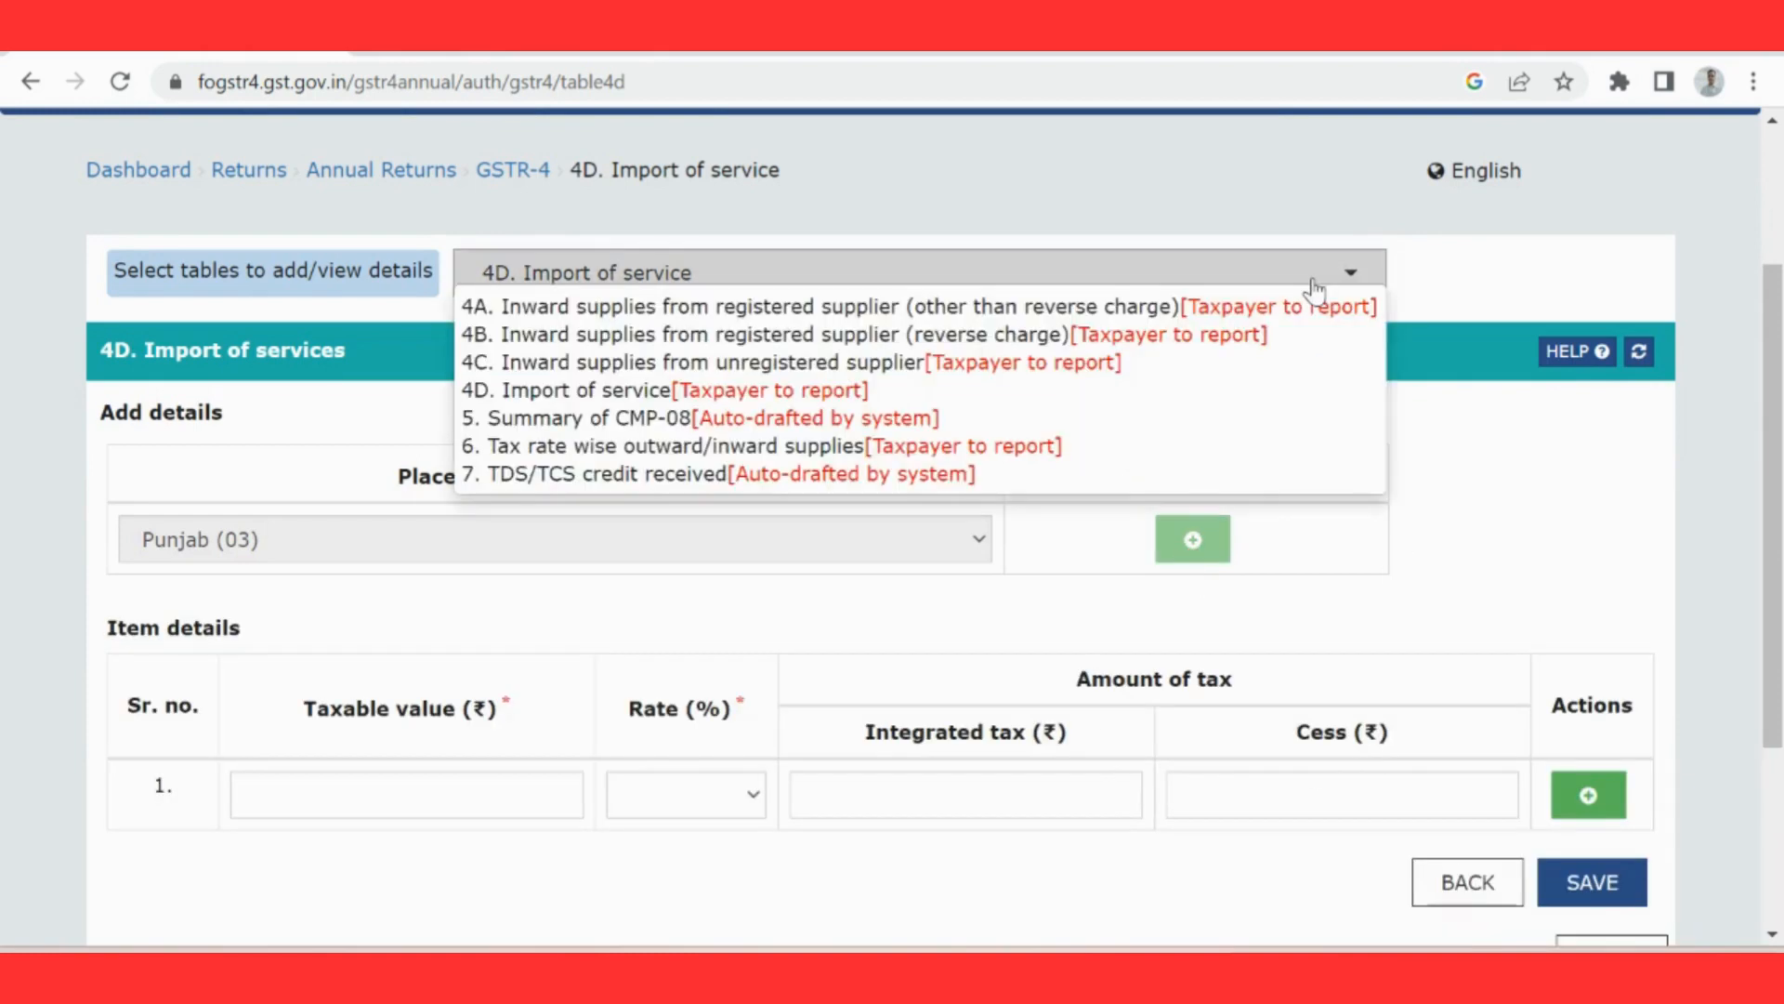
click(1297, 418)
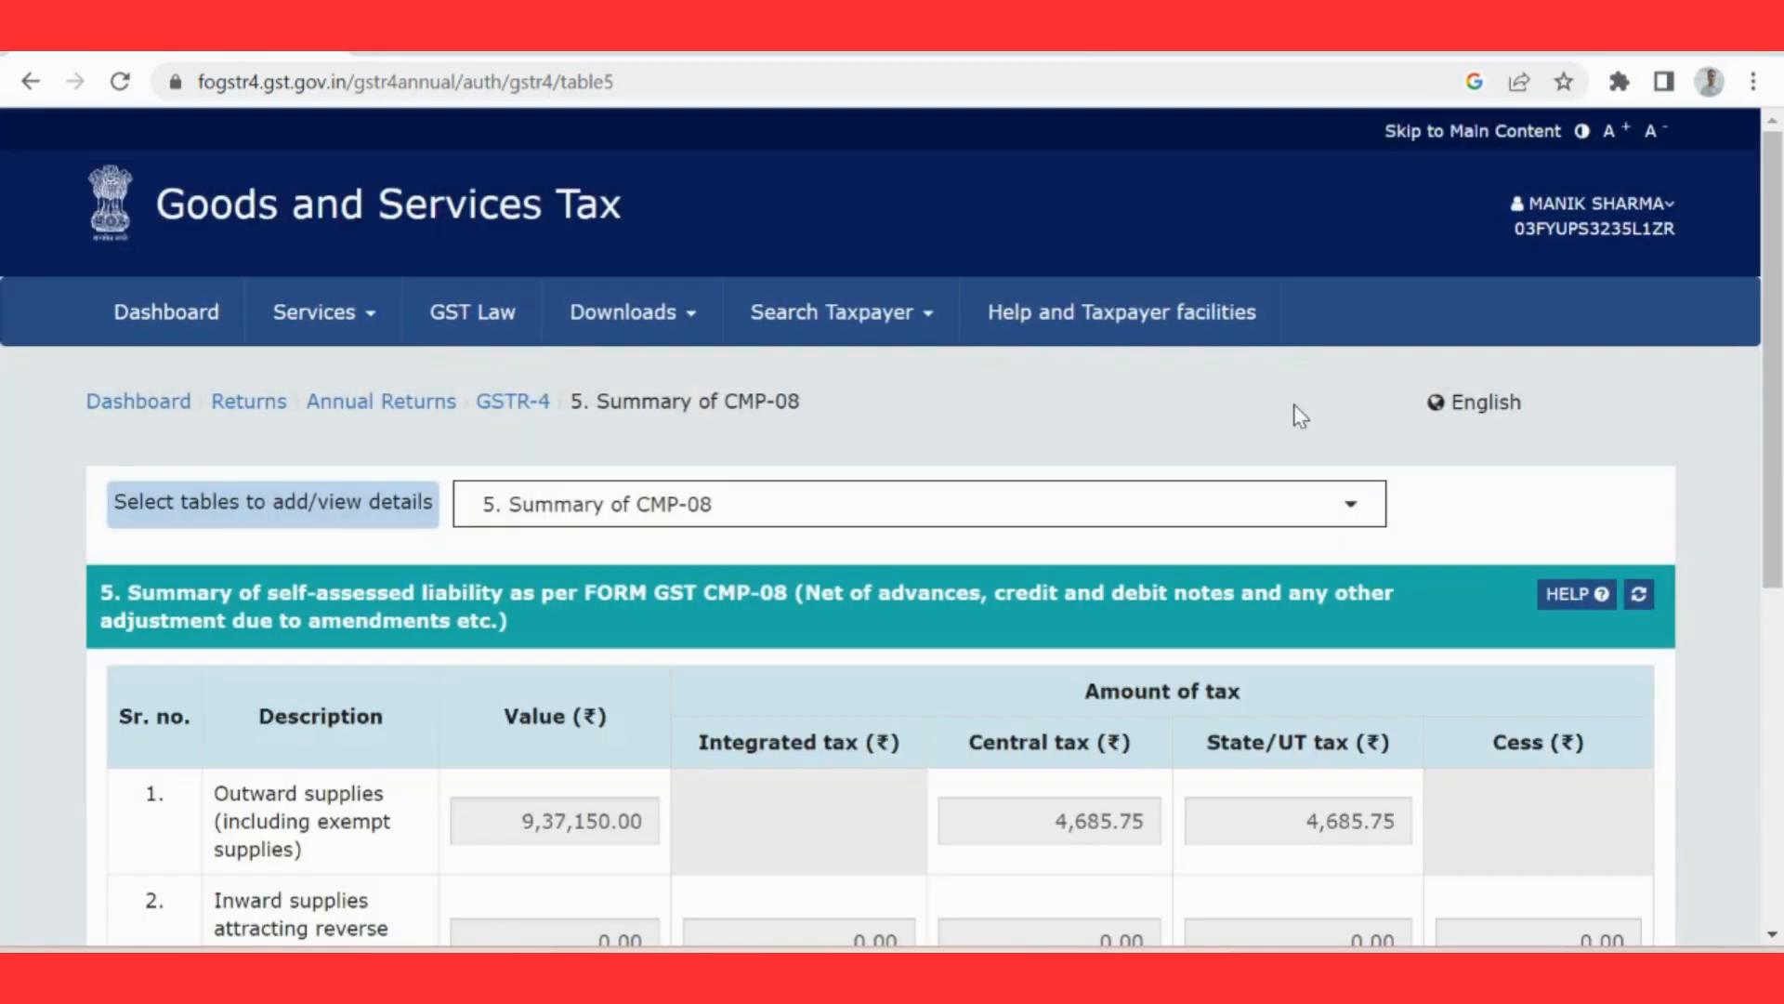
drag(1779, 344, 1780, 500)
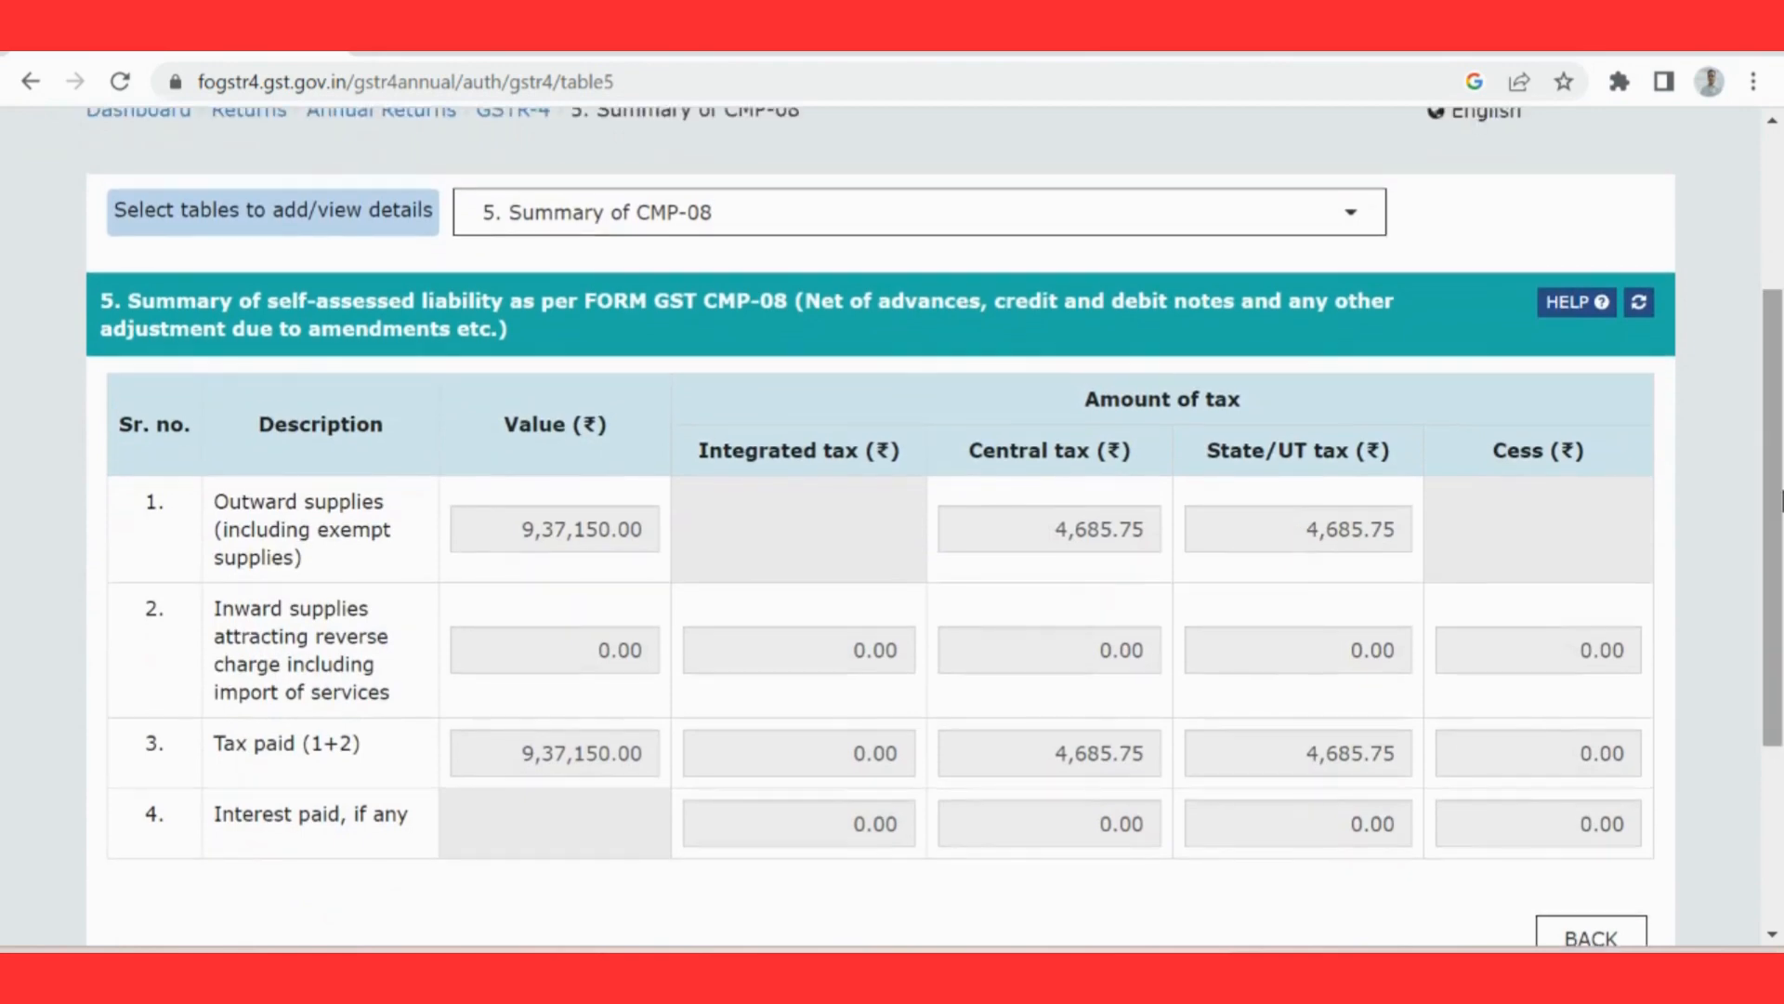
Step: Open table 6, tax rate wise outward/inward supplies, and review both its outward supplies and inward supplies sections
click(1284, 228)
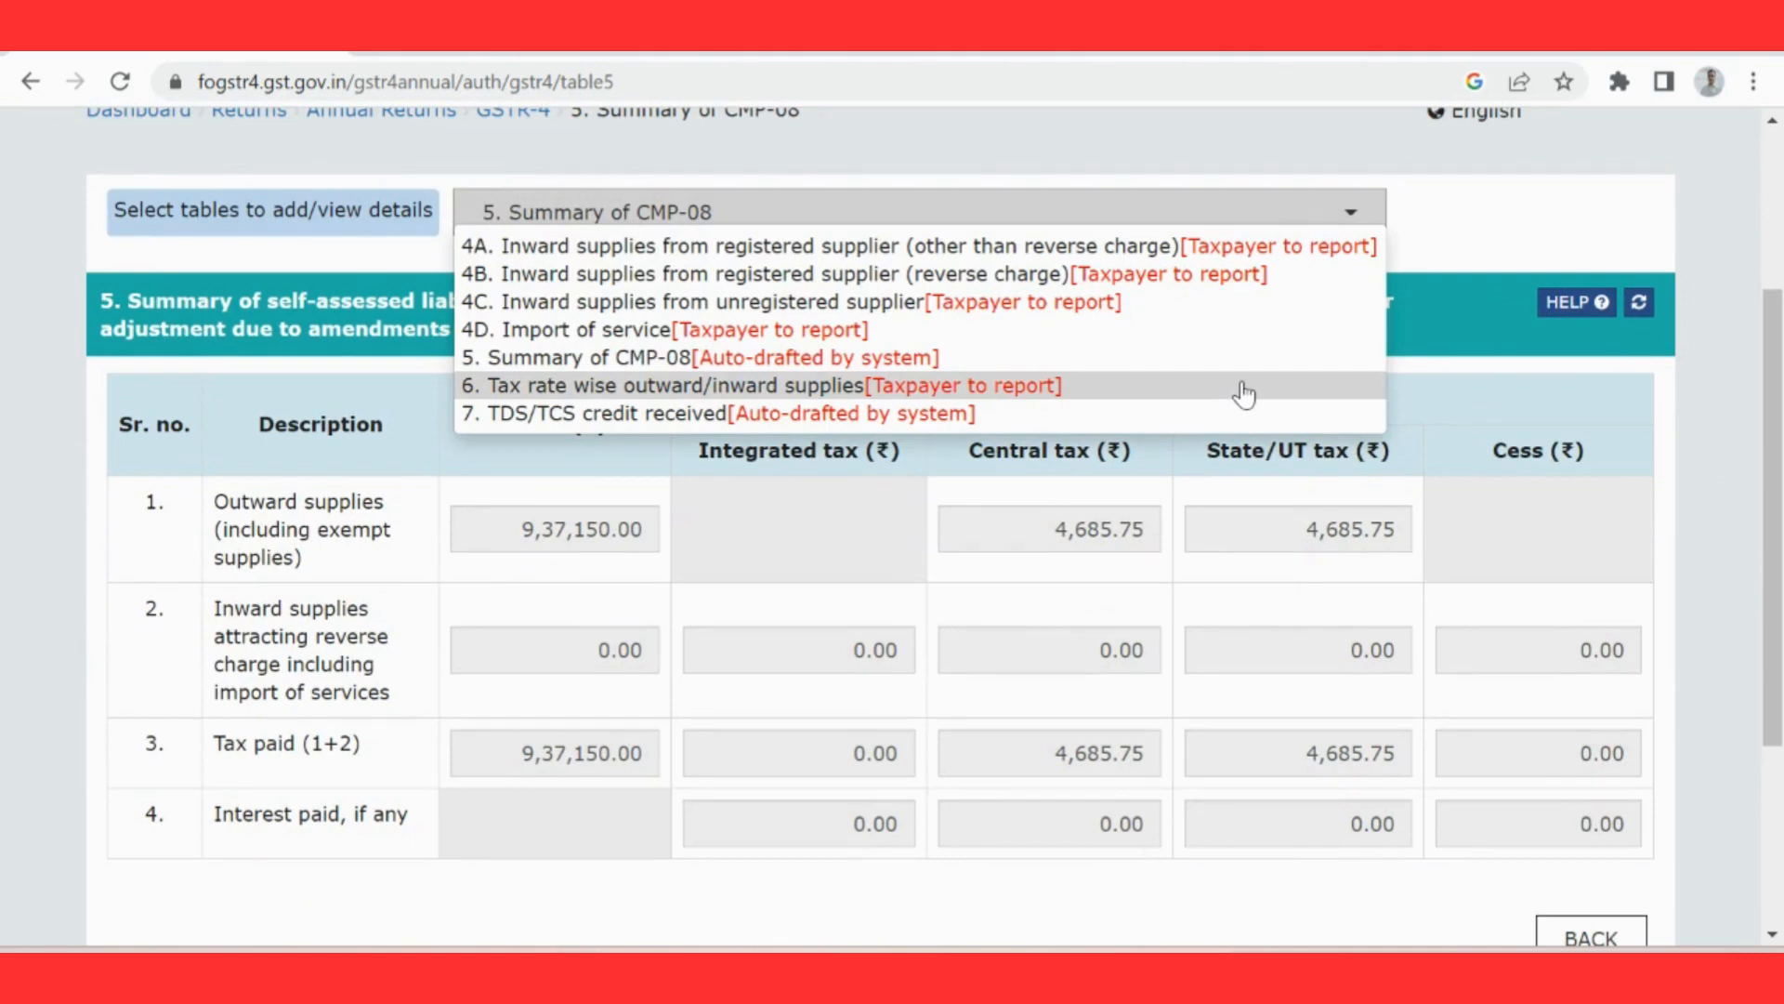
click(1064, 390)
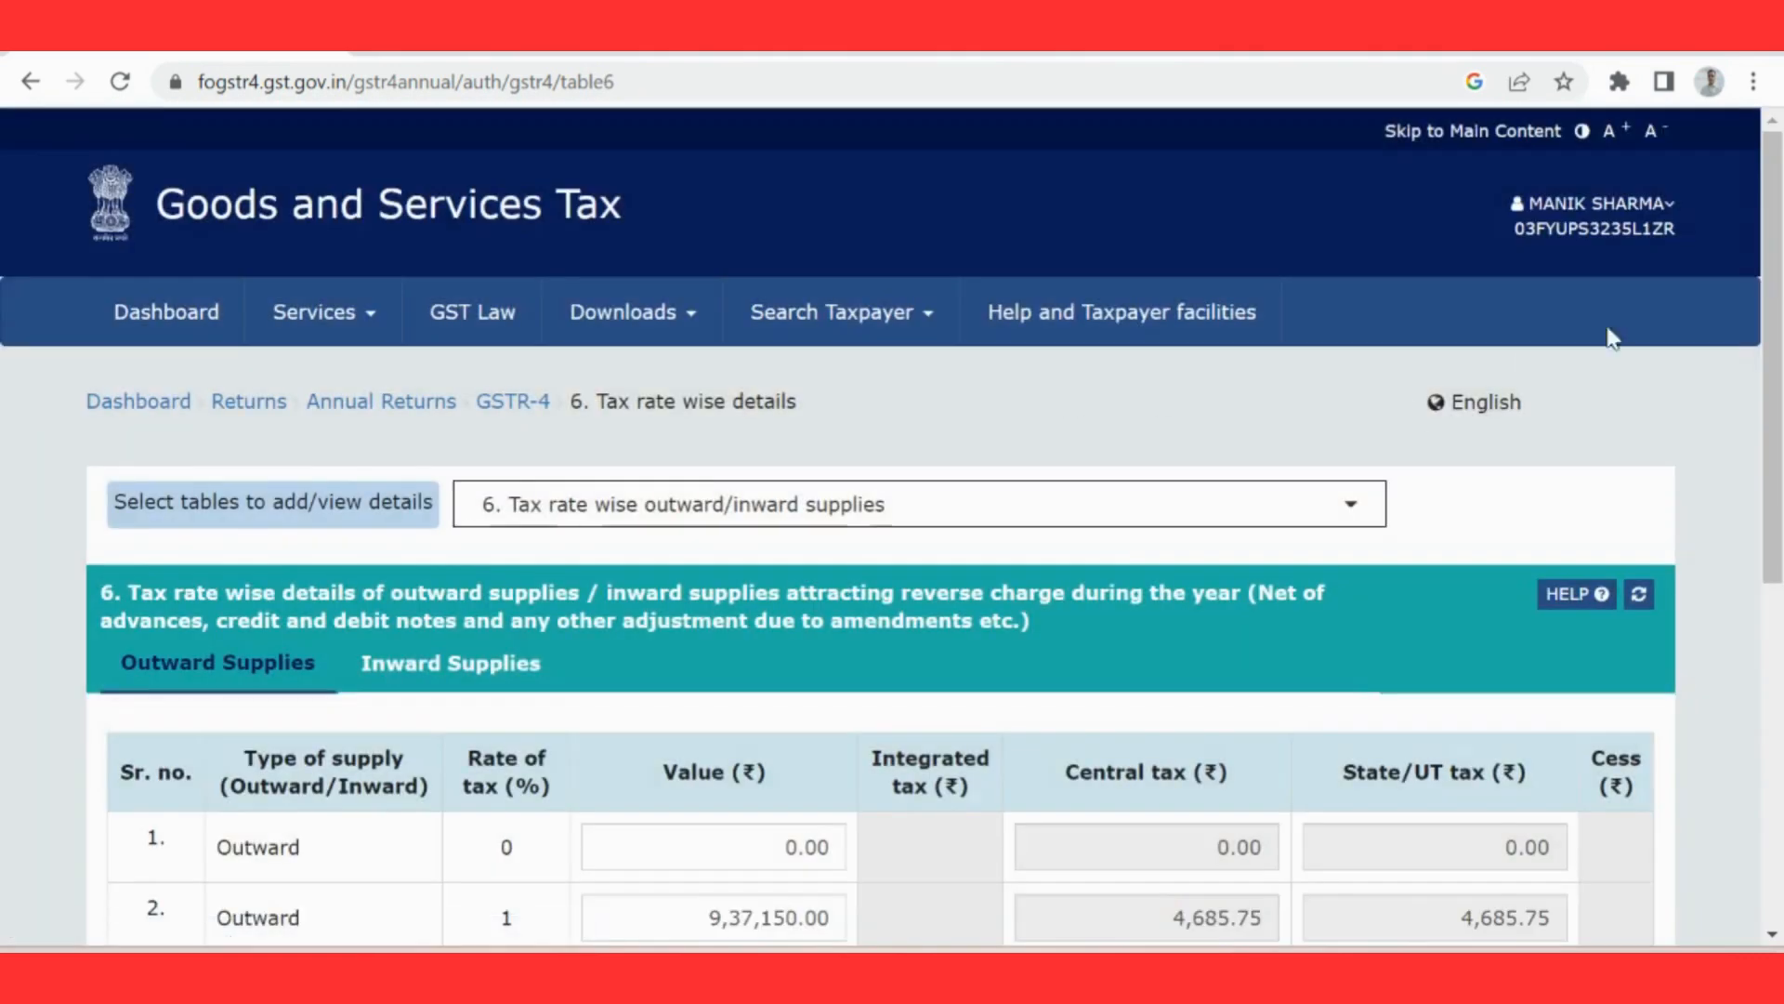
drag(1773, 297, 1778, 470)
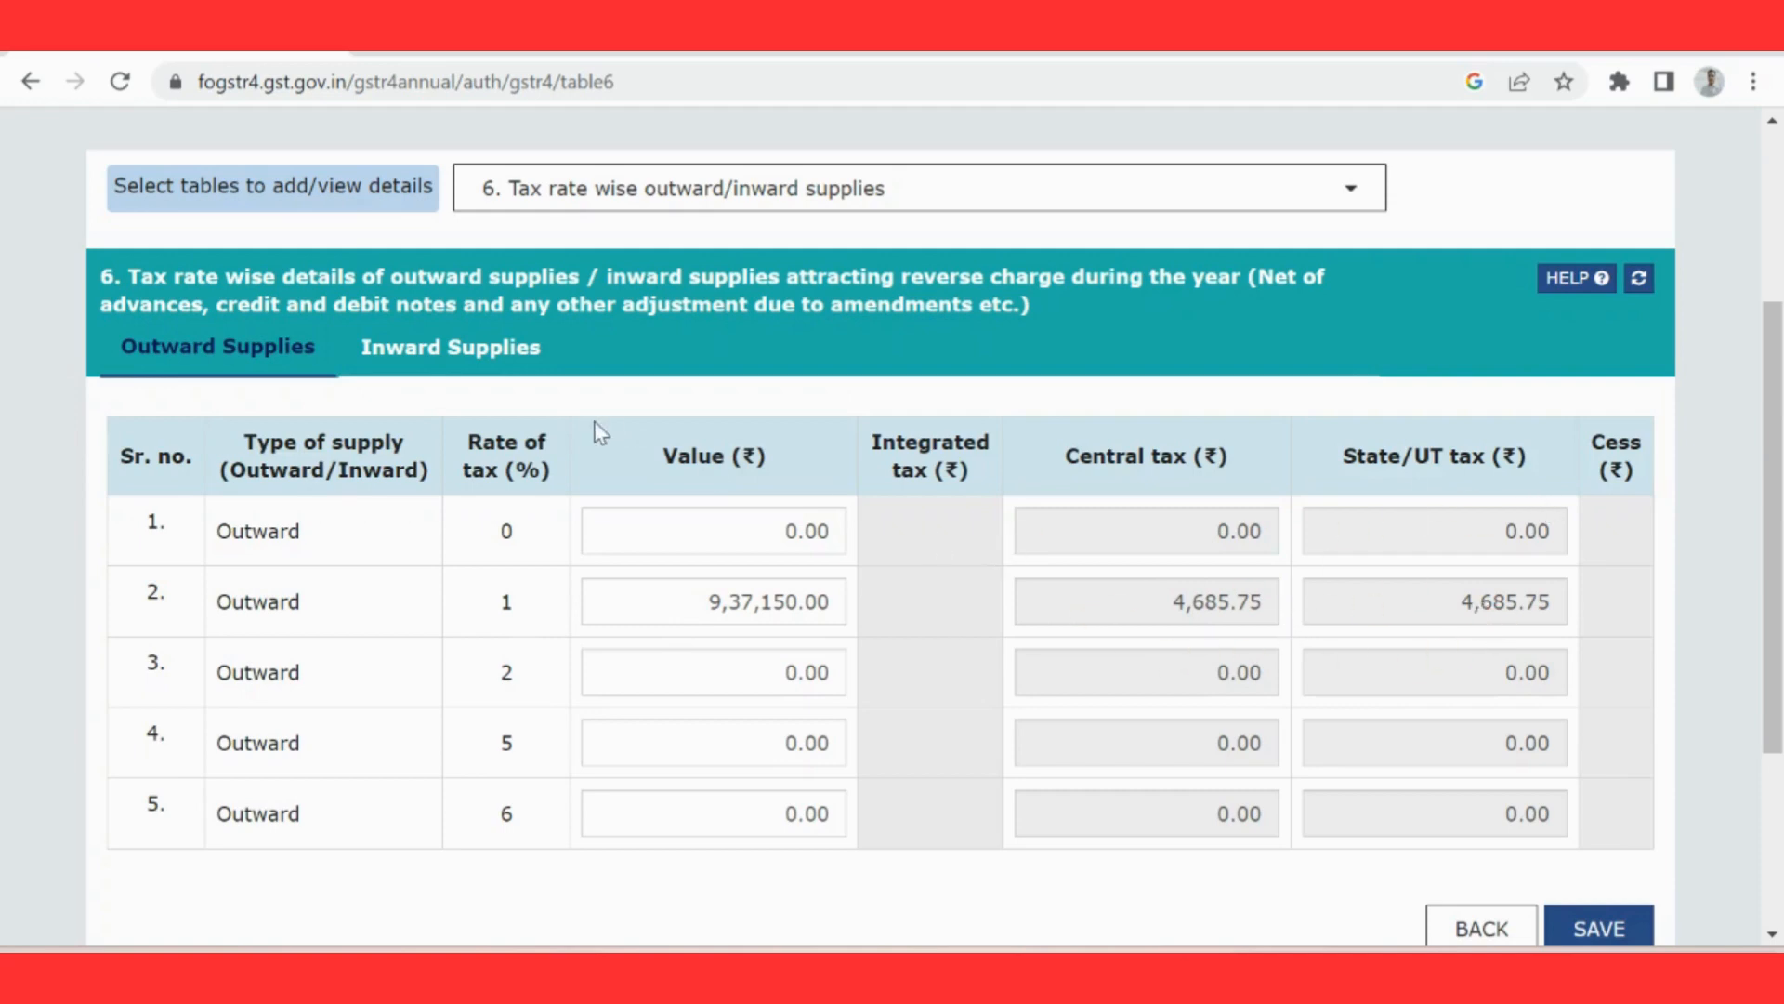
click(451, 366)
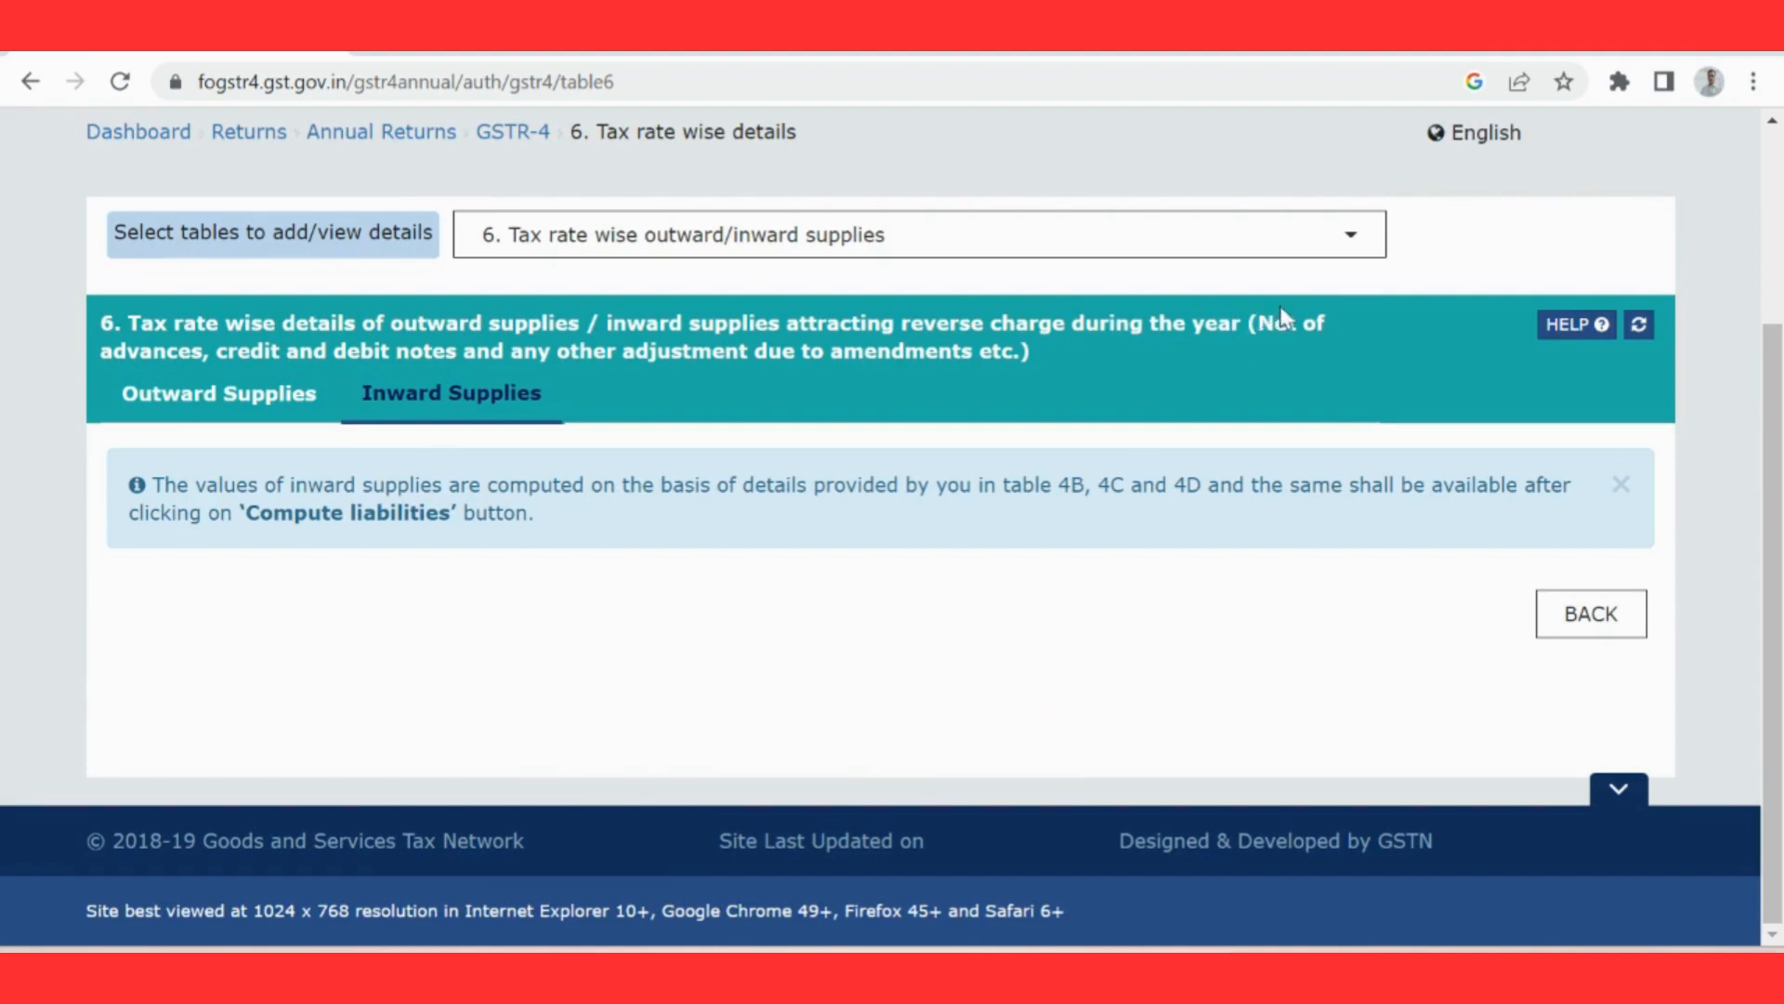
Step: Open table 7, TDS/TCS credit received, and check its records
click(1297, 253)
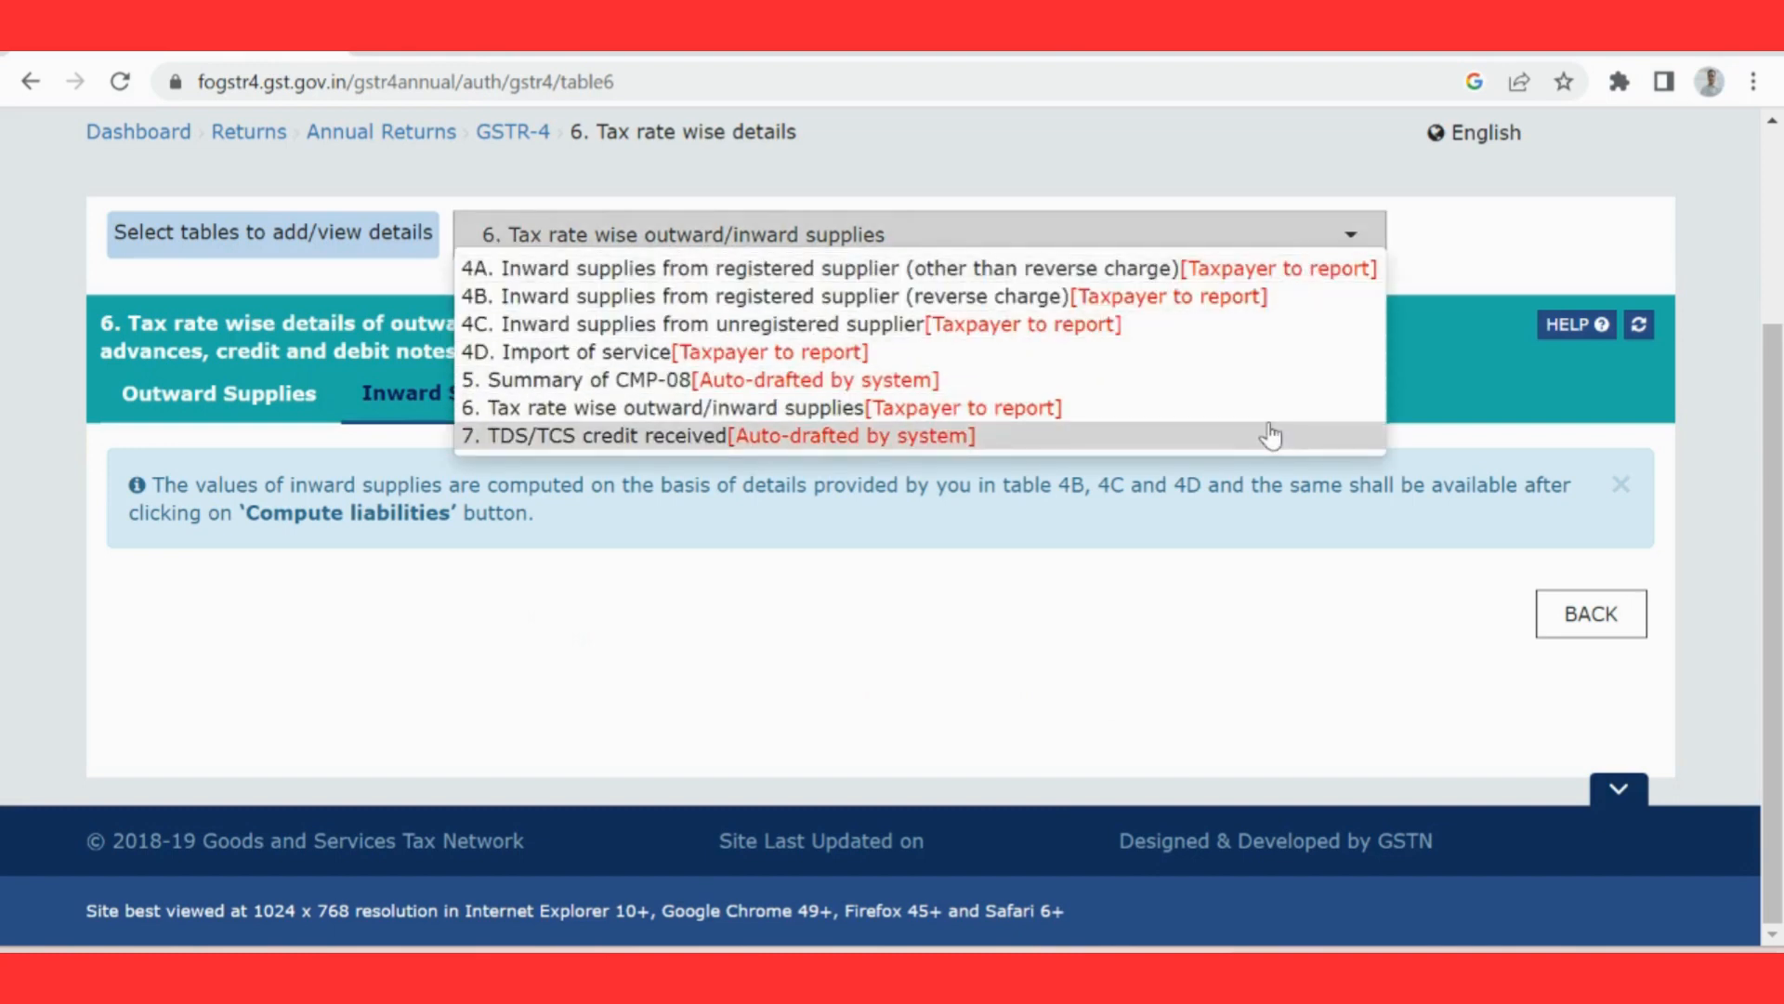
click(1269, 434)
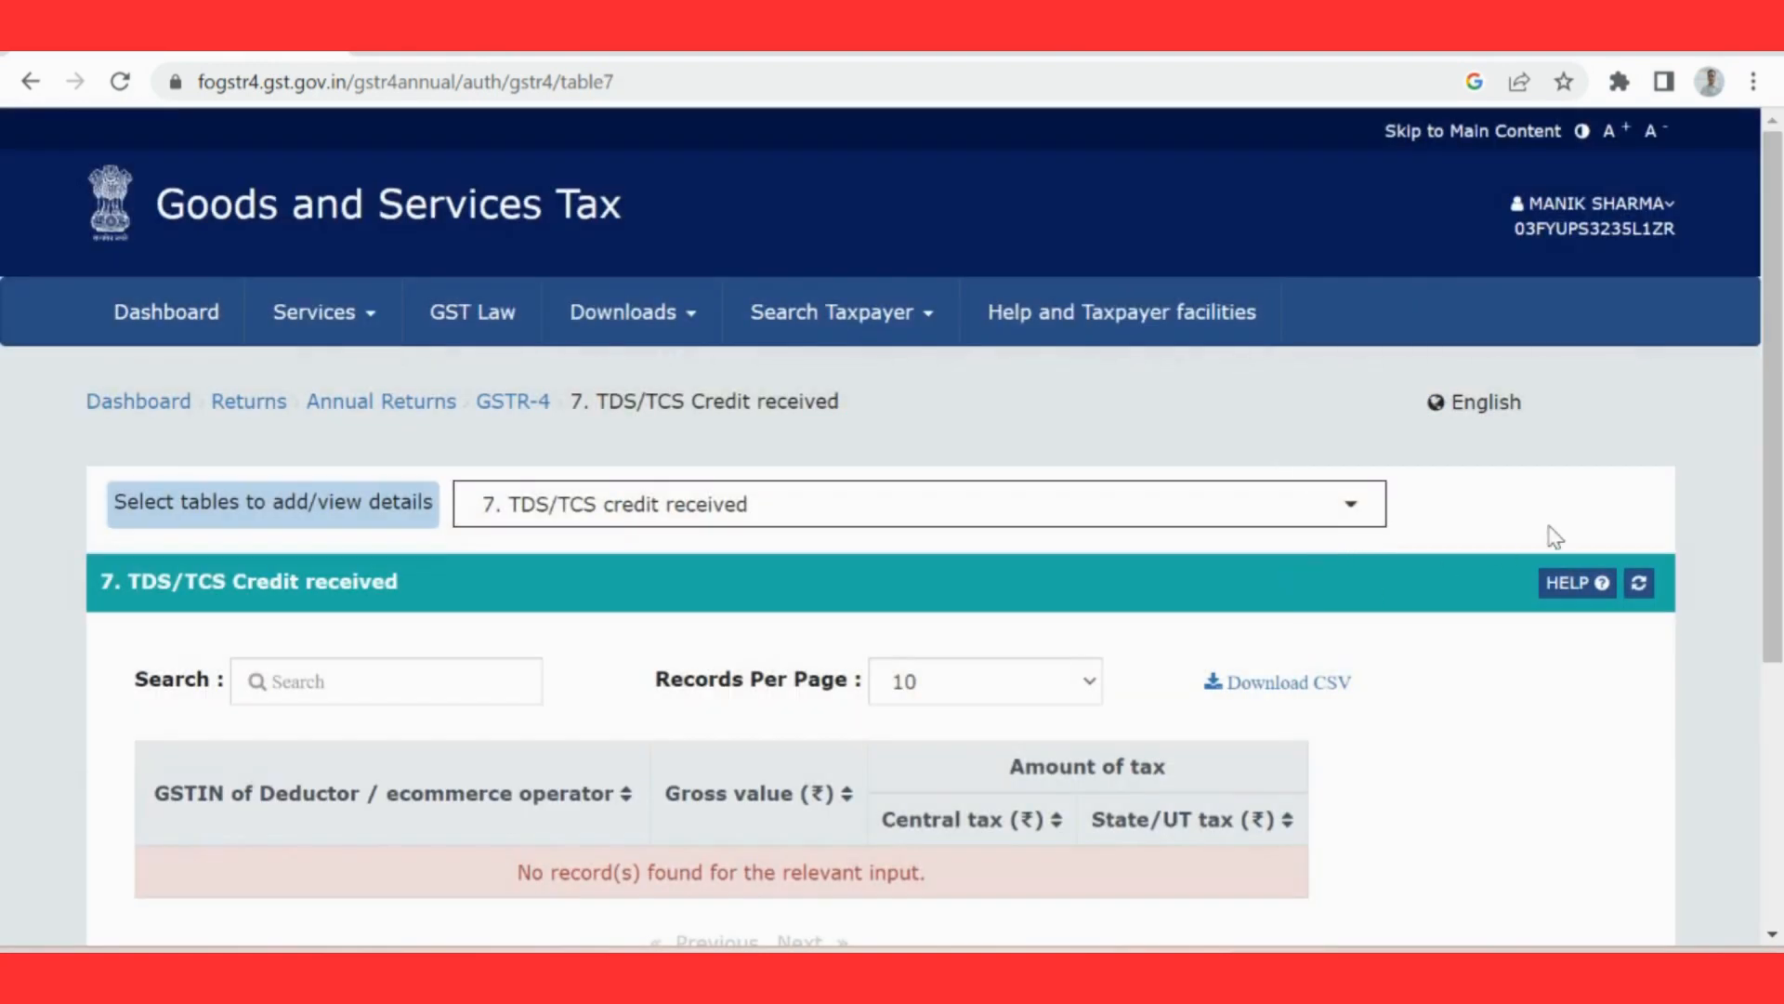
click(343, 316)
mouse_move(571, 388)
drag(1780, 455, 1773, 638)
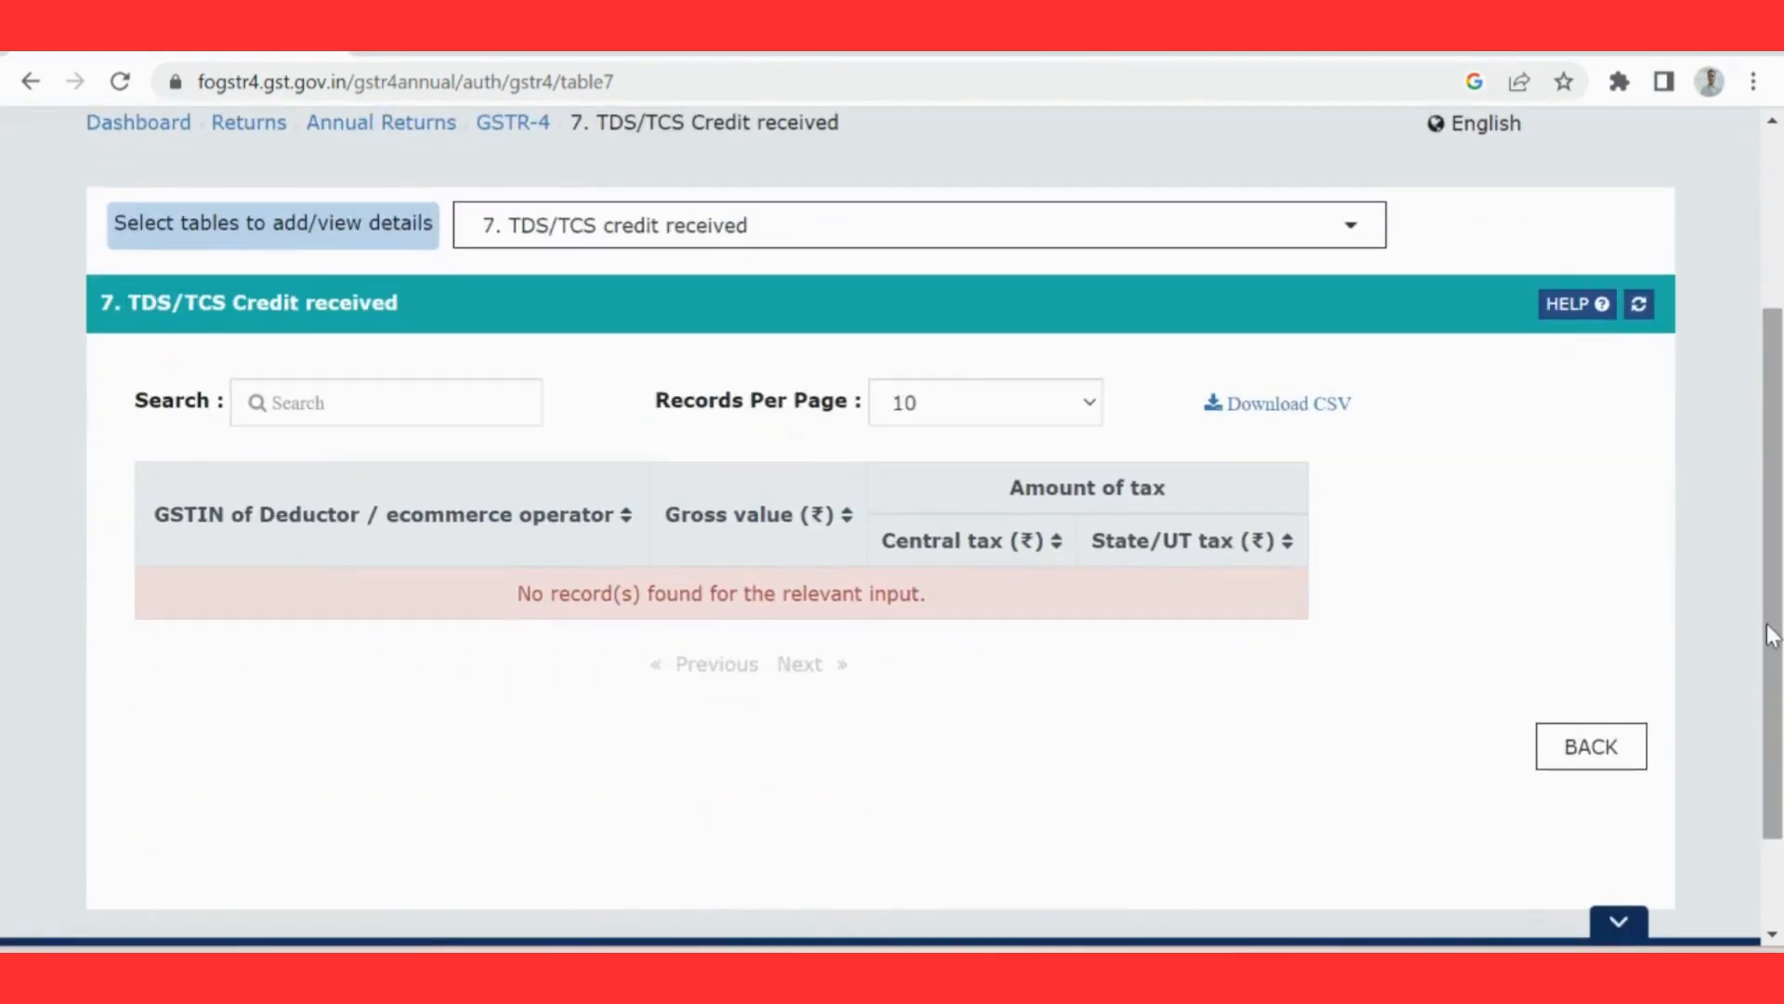
Step: Return to the main GSTR-4 page and look over the list of available tables without choosing one
click(1598, 759)
scroll(1606, 761, down, 5)
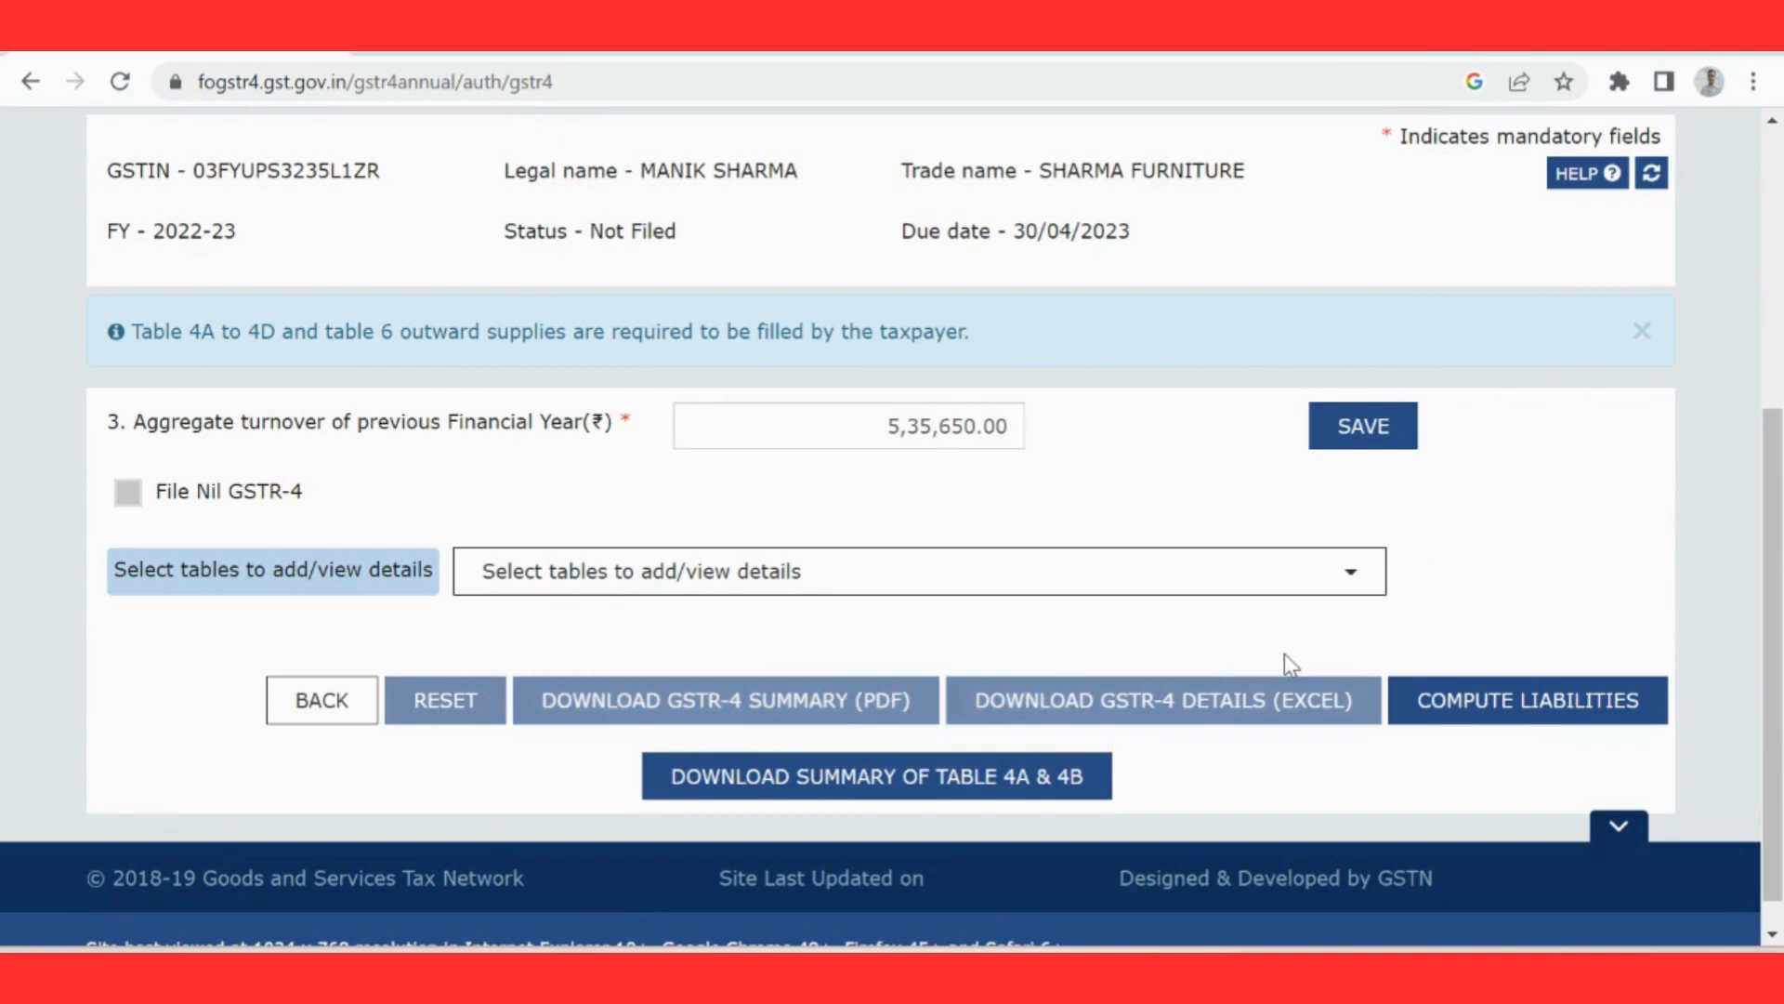
click(1331, 563)
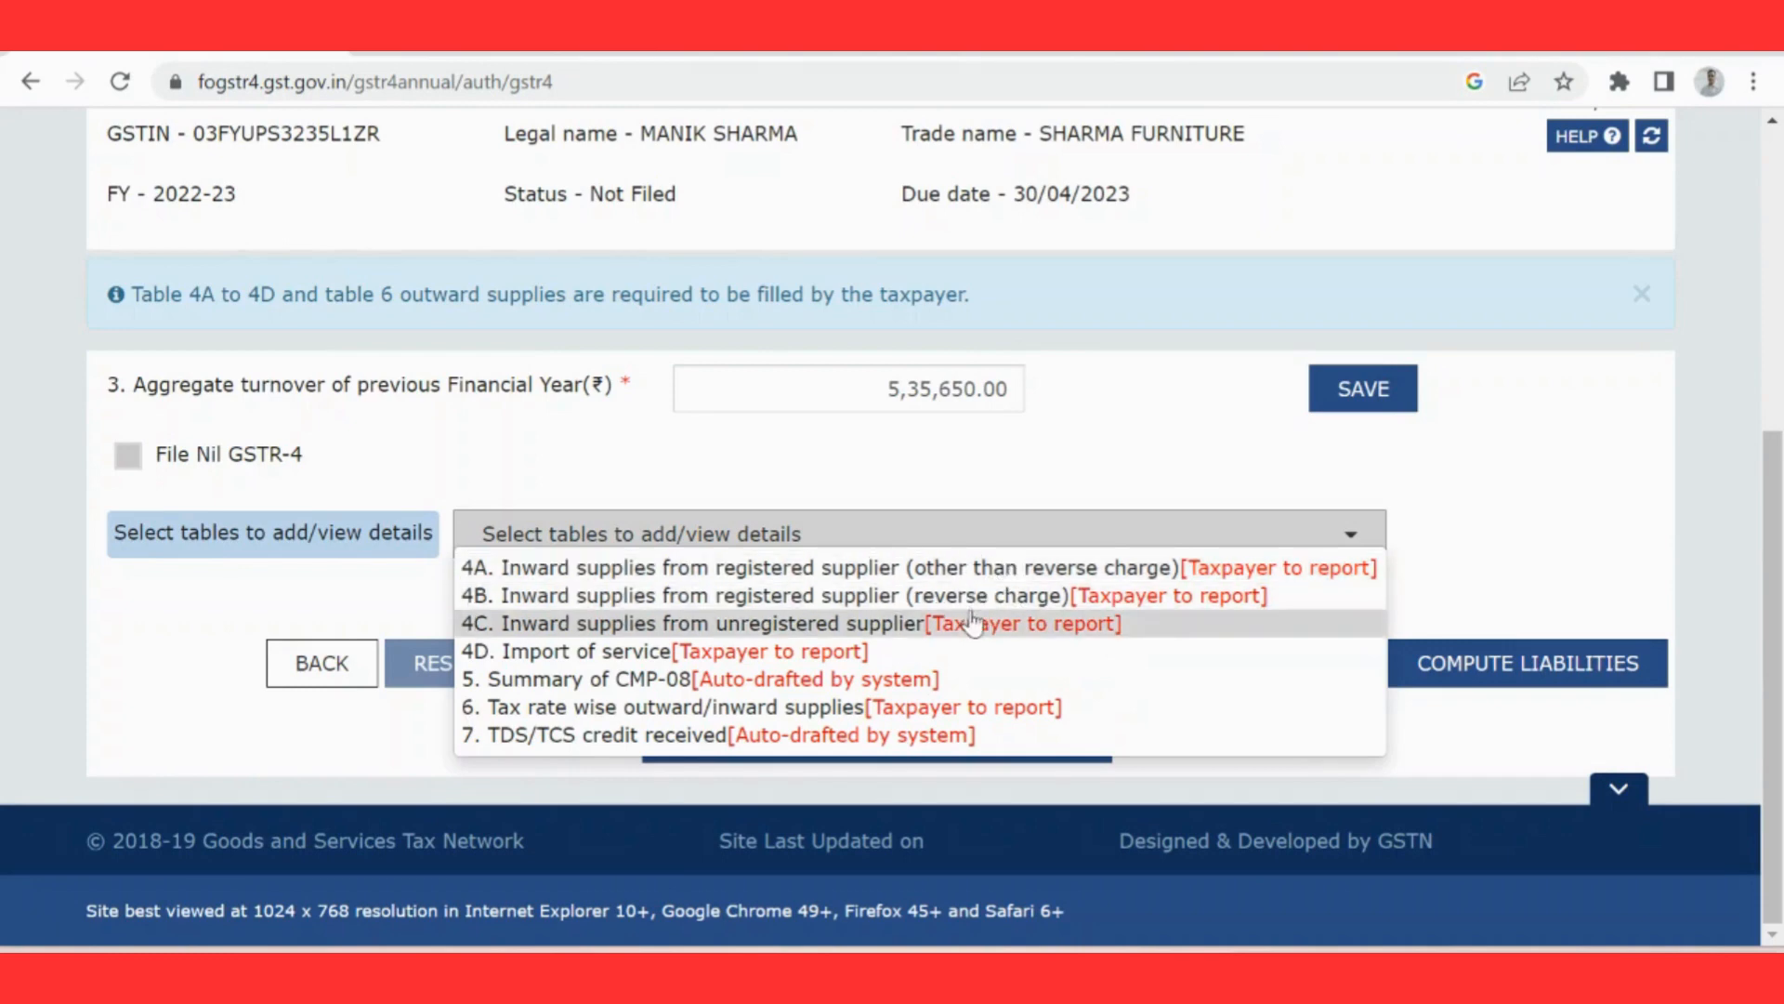
click(1341, 497)
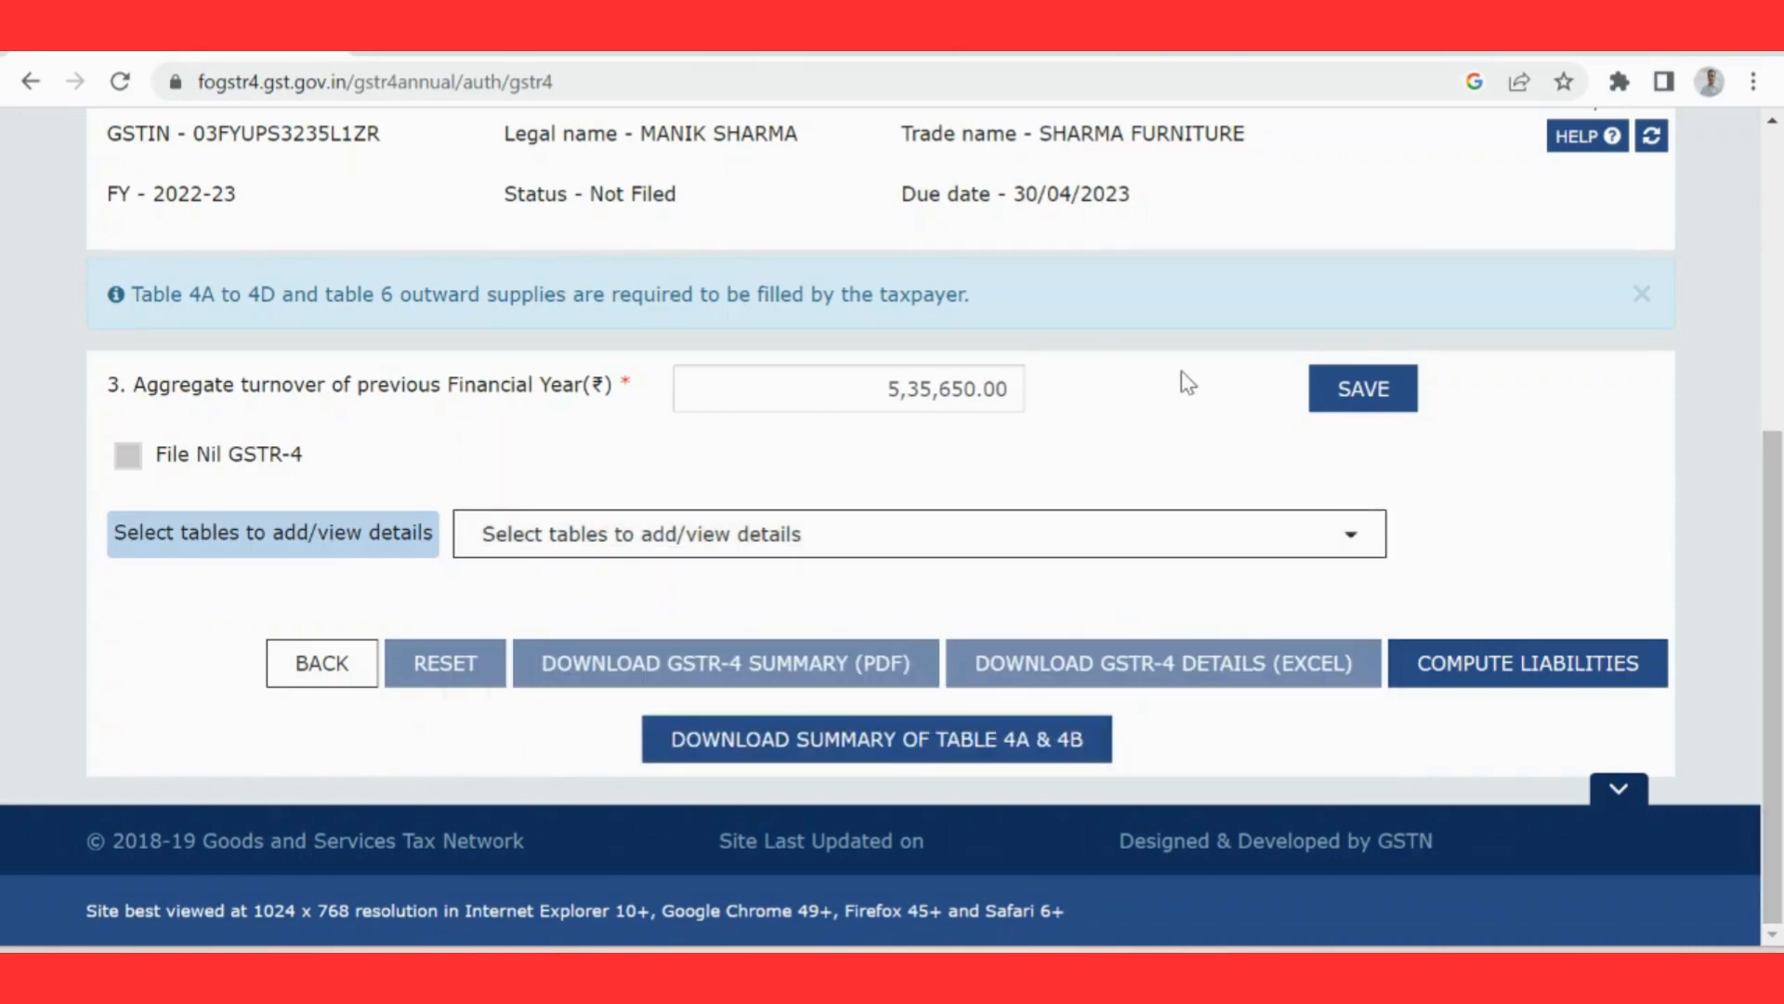
Step: Switch to the GST portal's GSTR-4 annual return user guide and examine the summary download, table 6 liability warning and form preview instructions
click(609, 56)
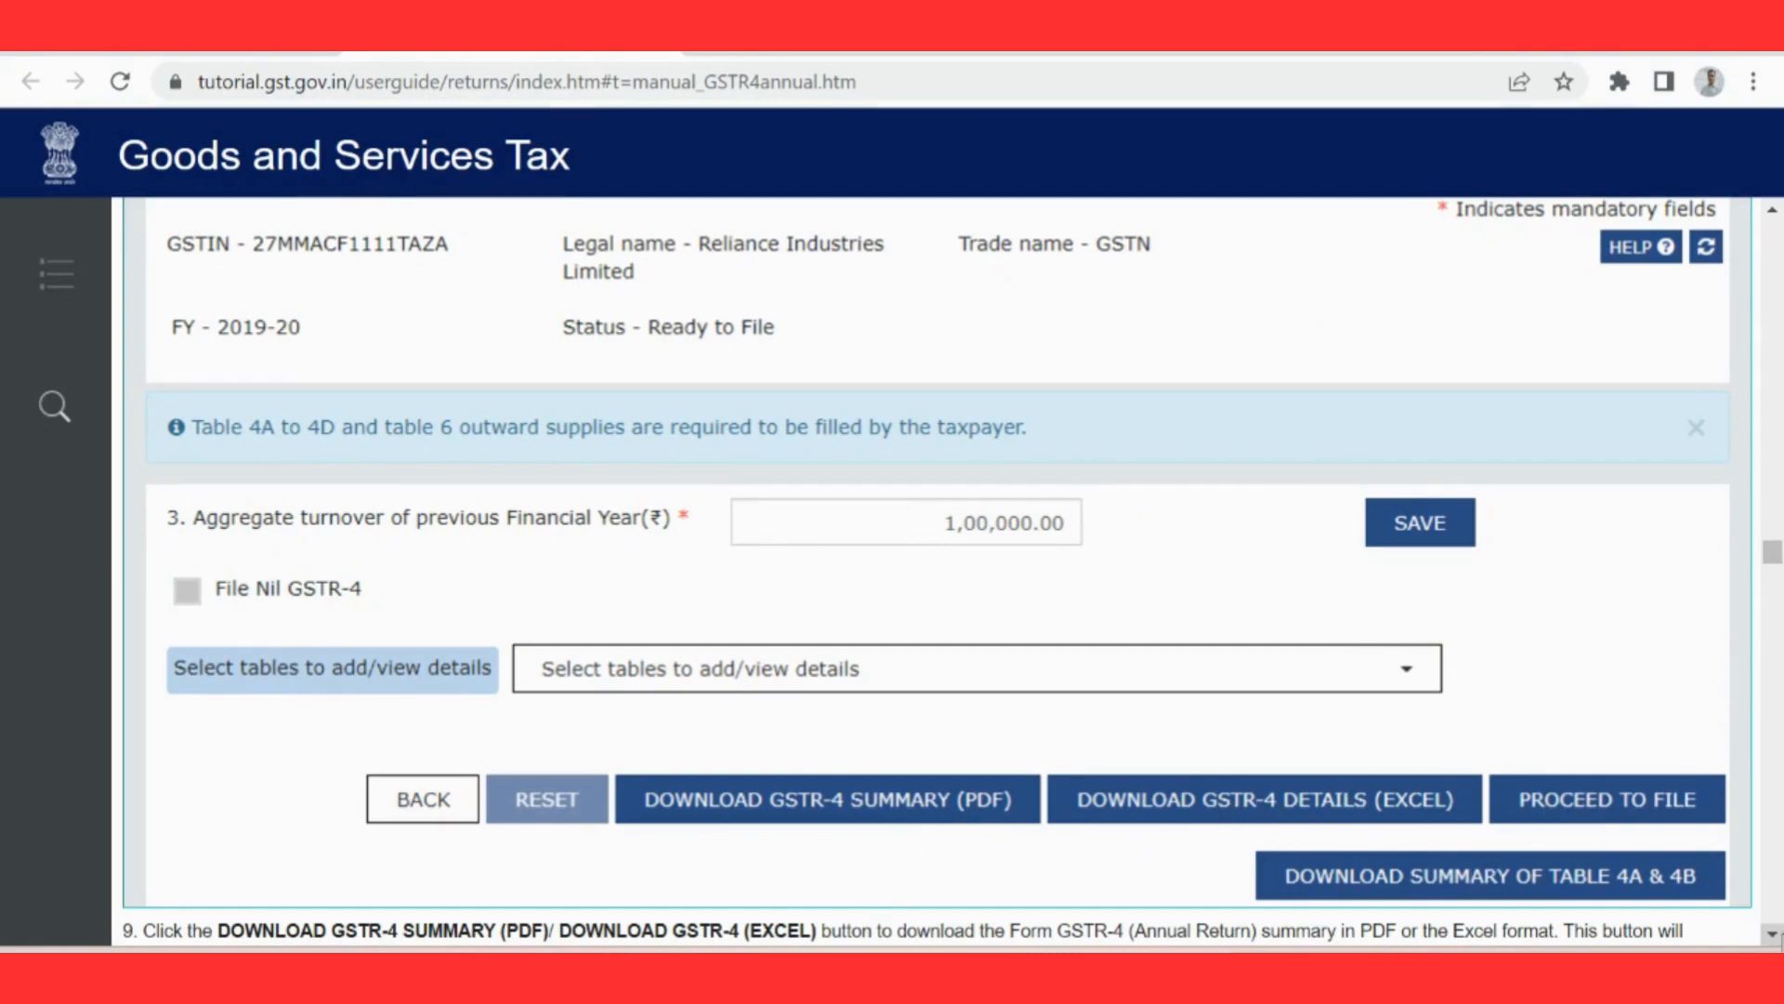
scroll(1772, 933, down, 10)
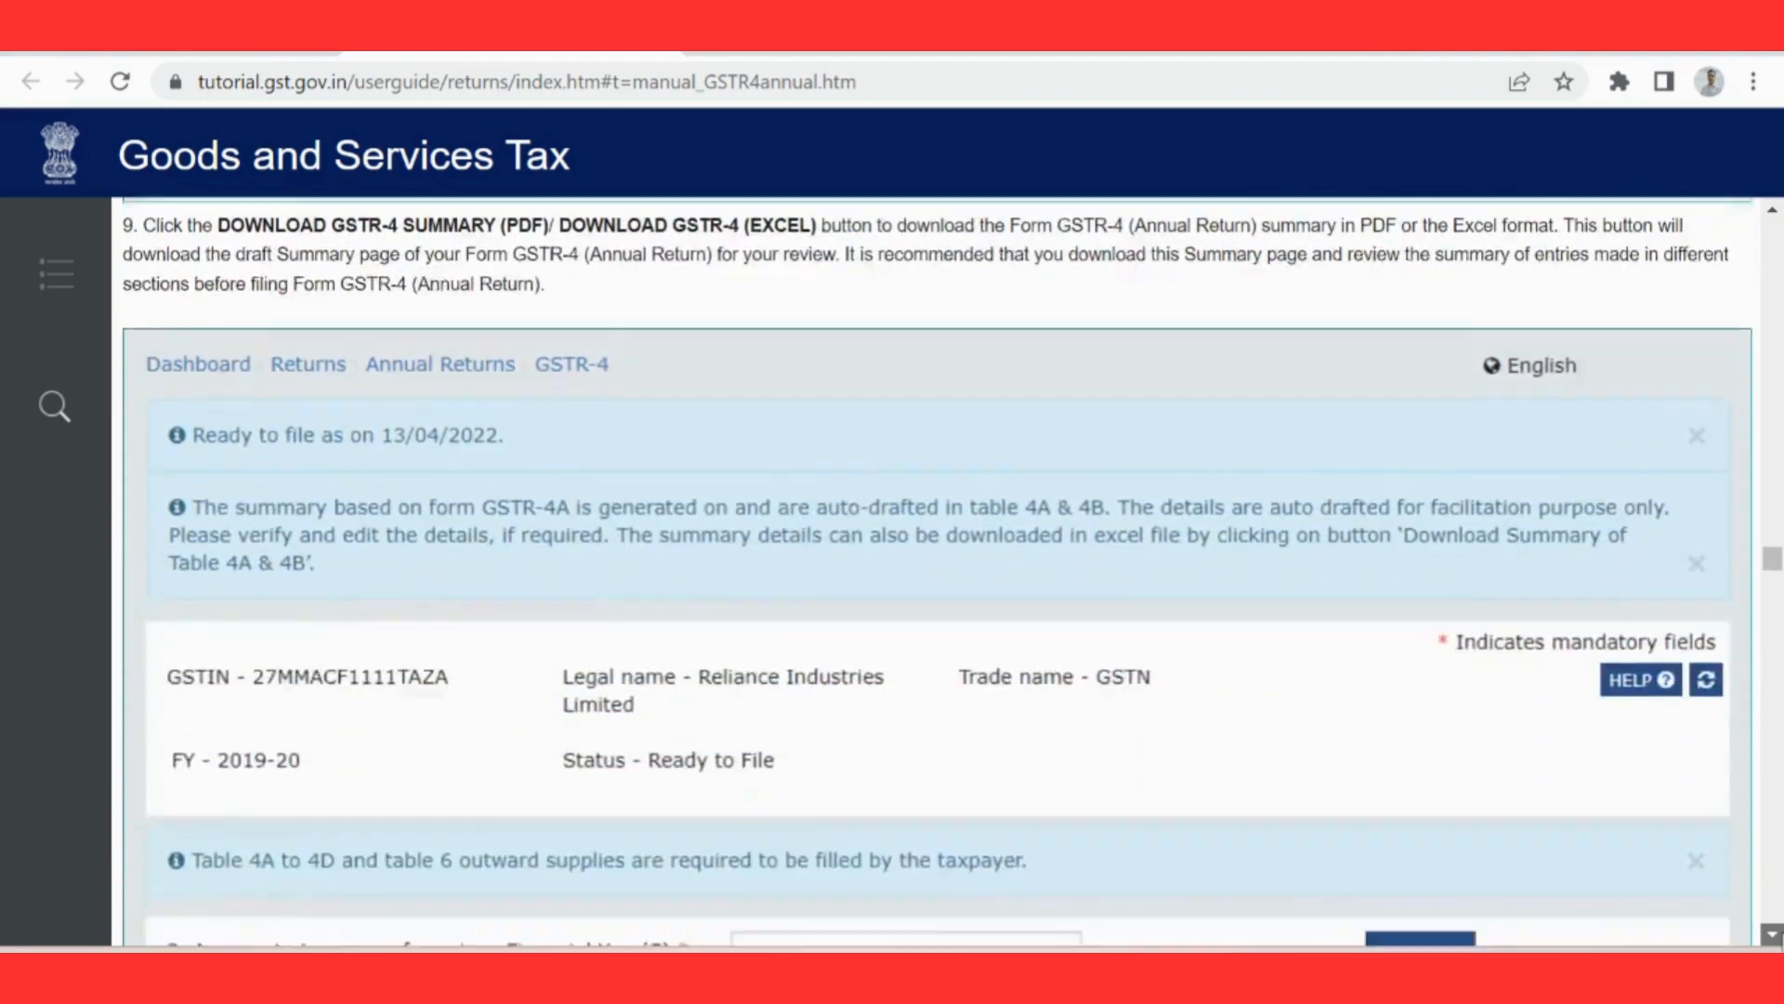
scroll(1772, 933, down, 15)
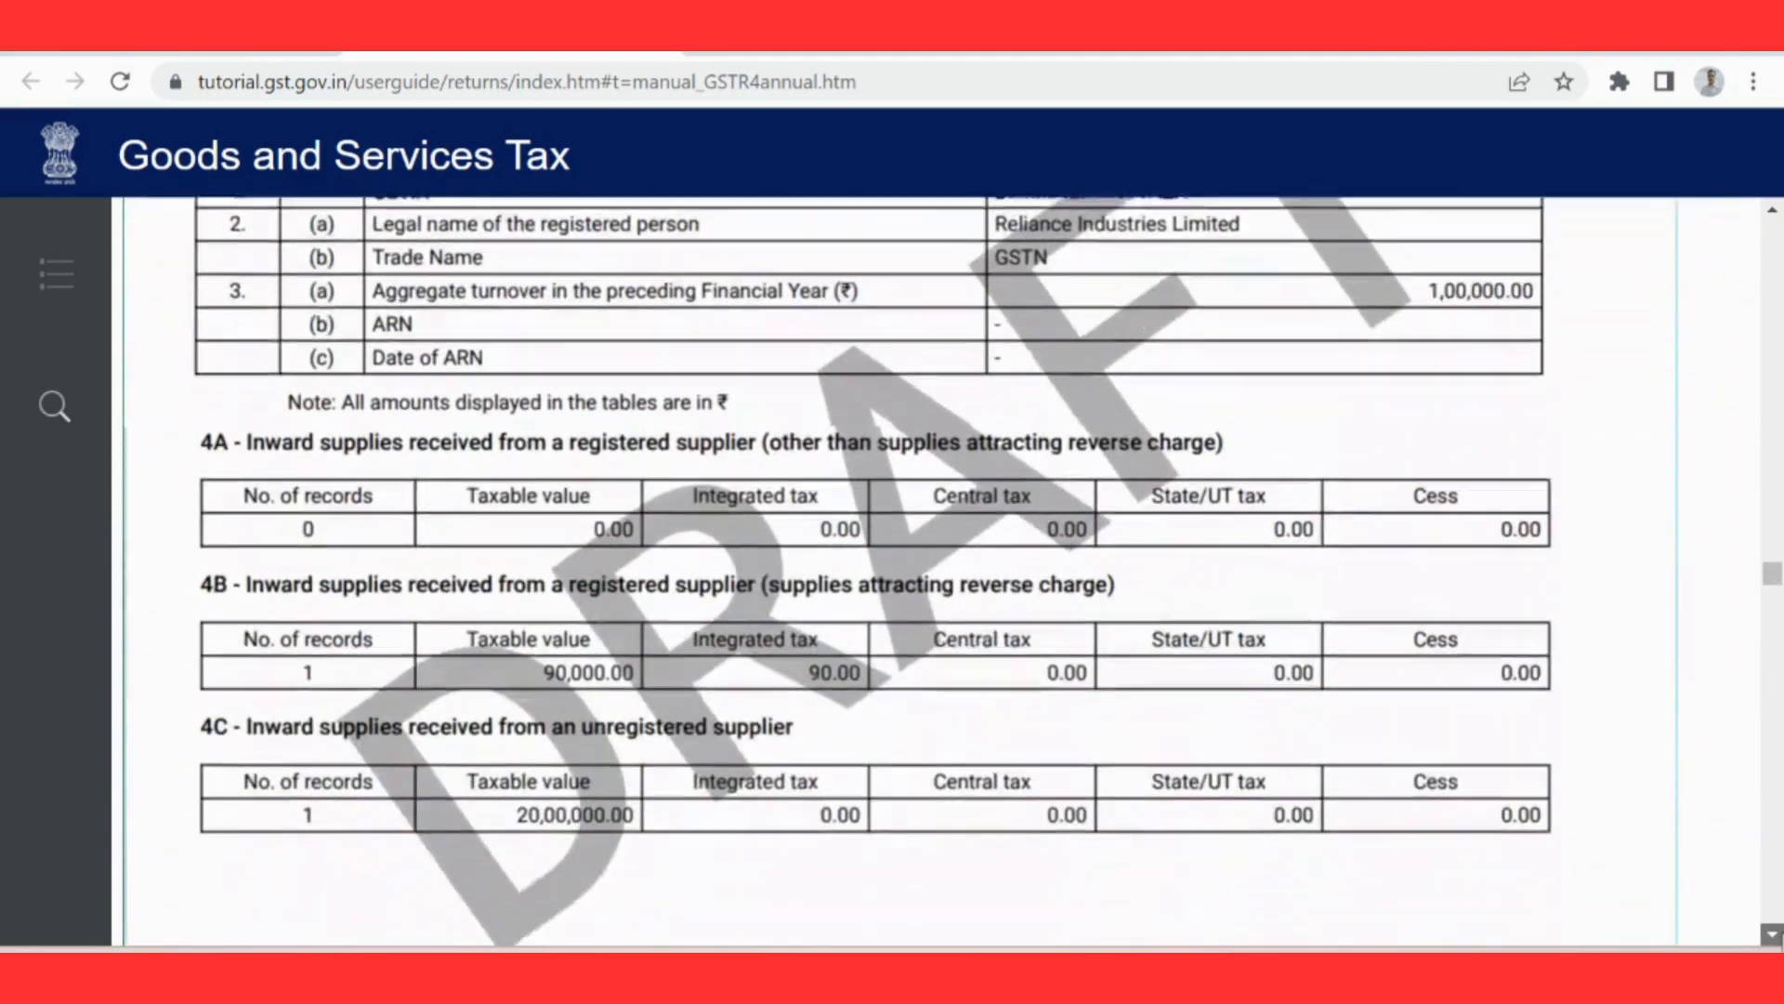
scroll(1772, 933, down, 15)
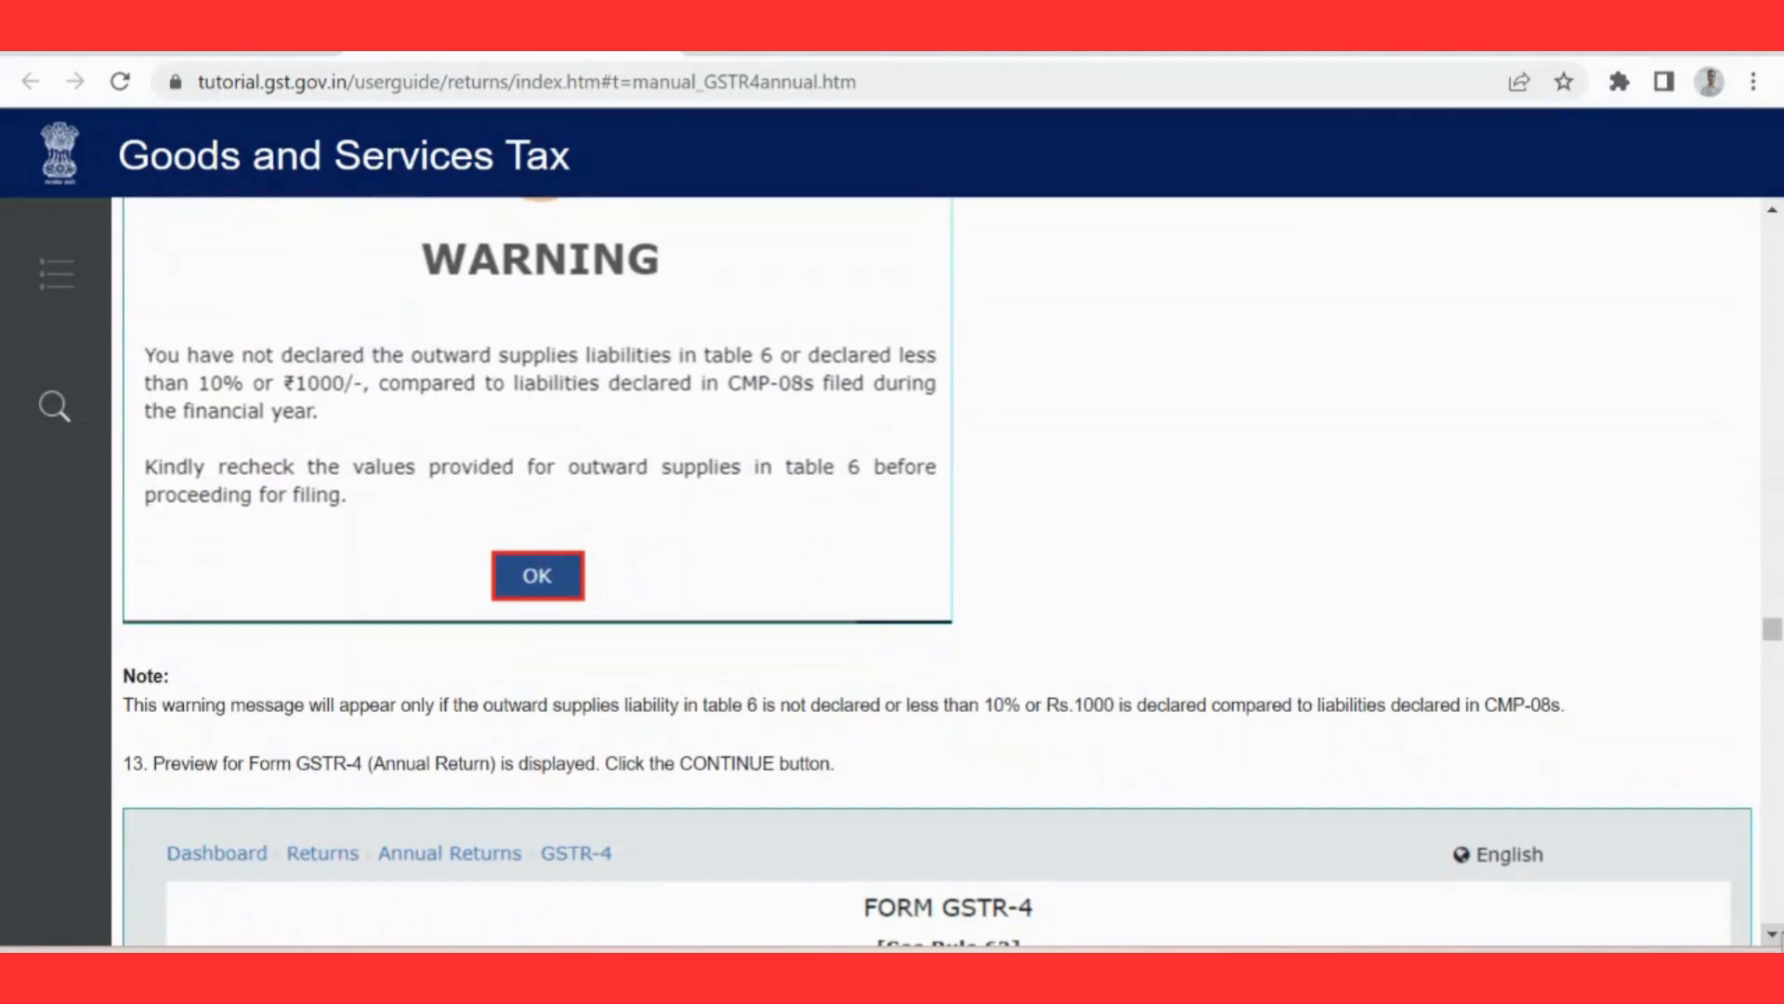
scroll(1772, 933, down, 3)
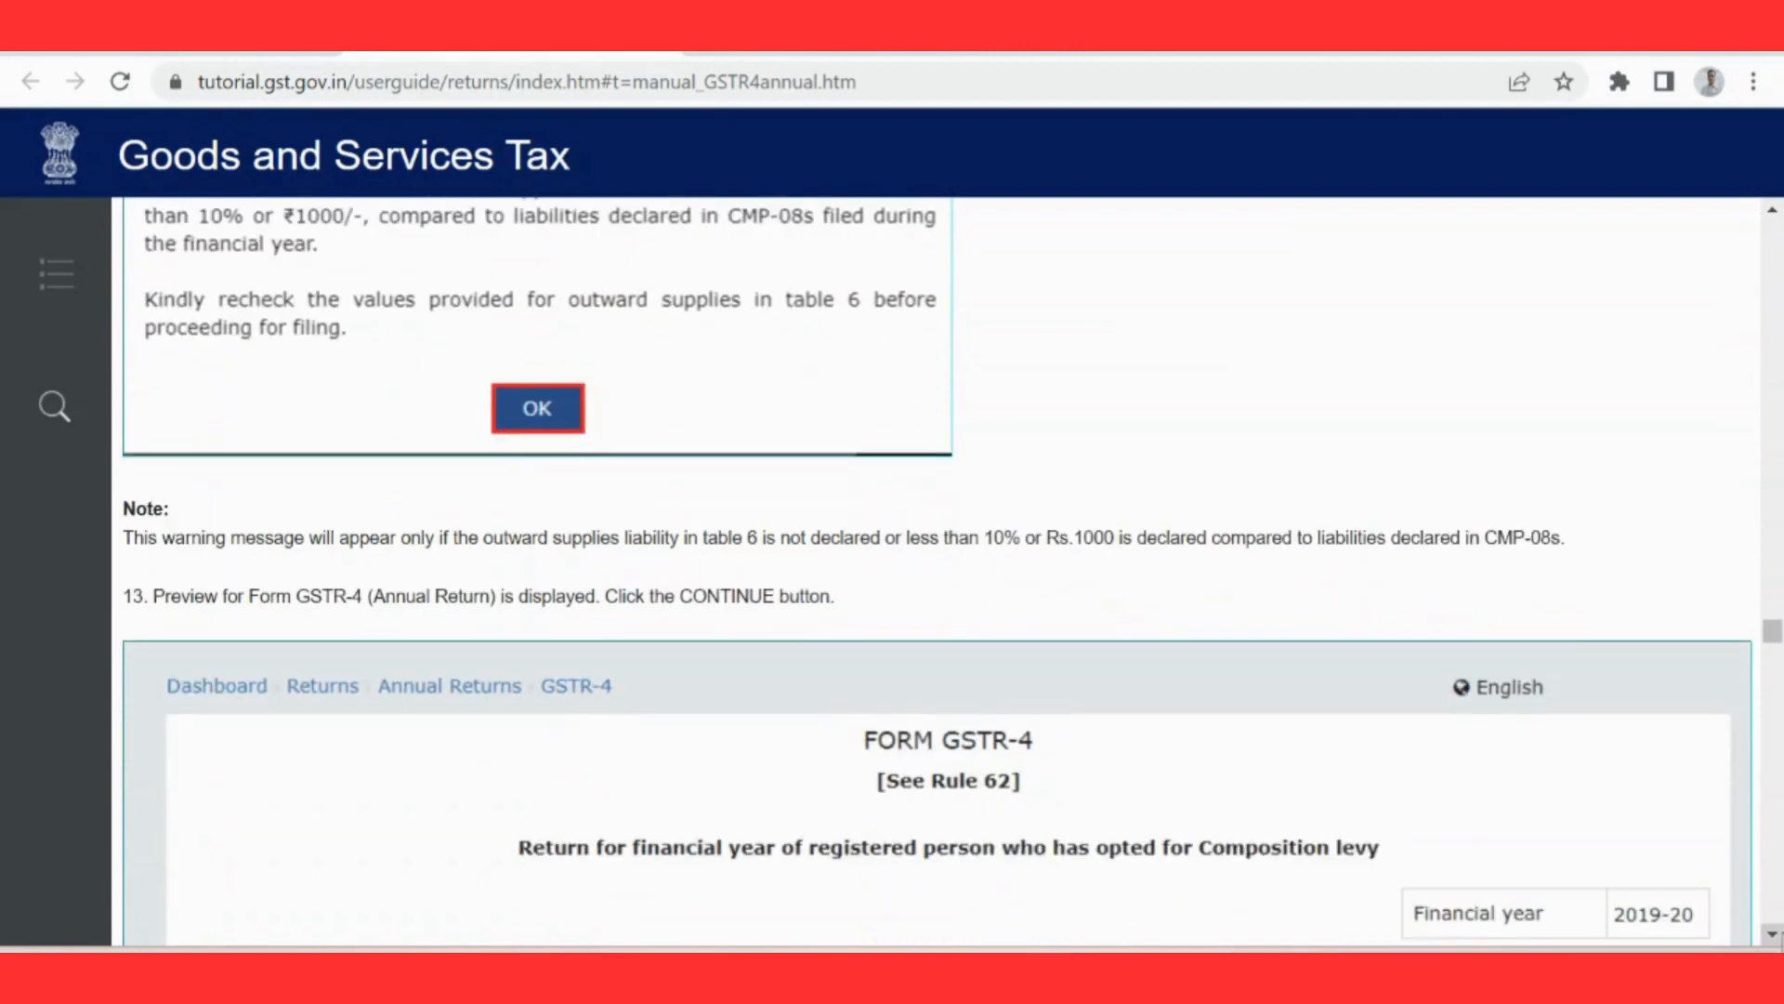
scroll(937, 576, down, 6)
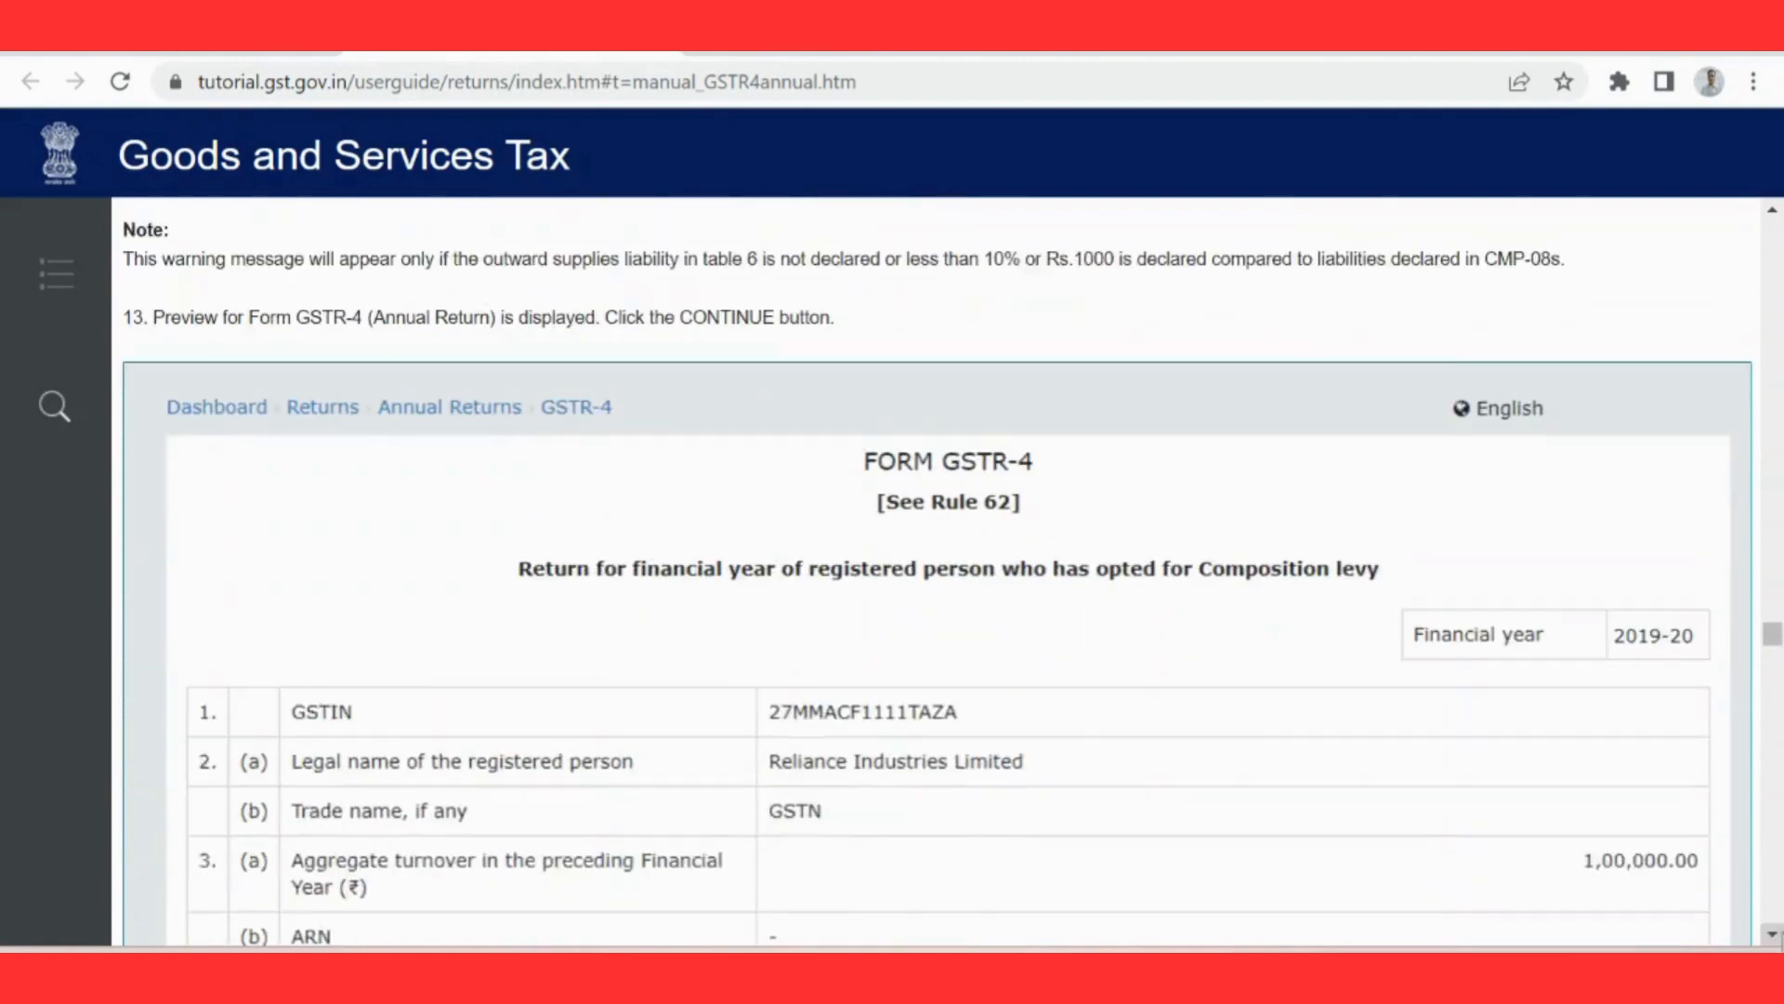
Step: Examine the guide's table 8, tax, interest, late fee payable and paid, through the payment of tax, declaration and filing options
scroll(1775, 938, down, 15)
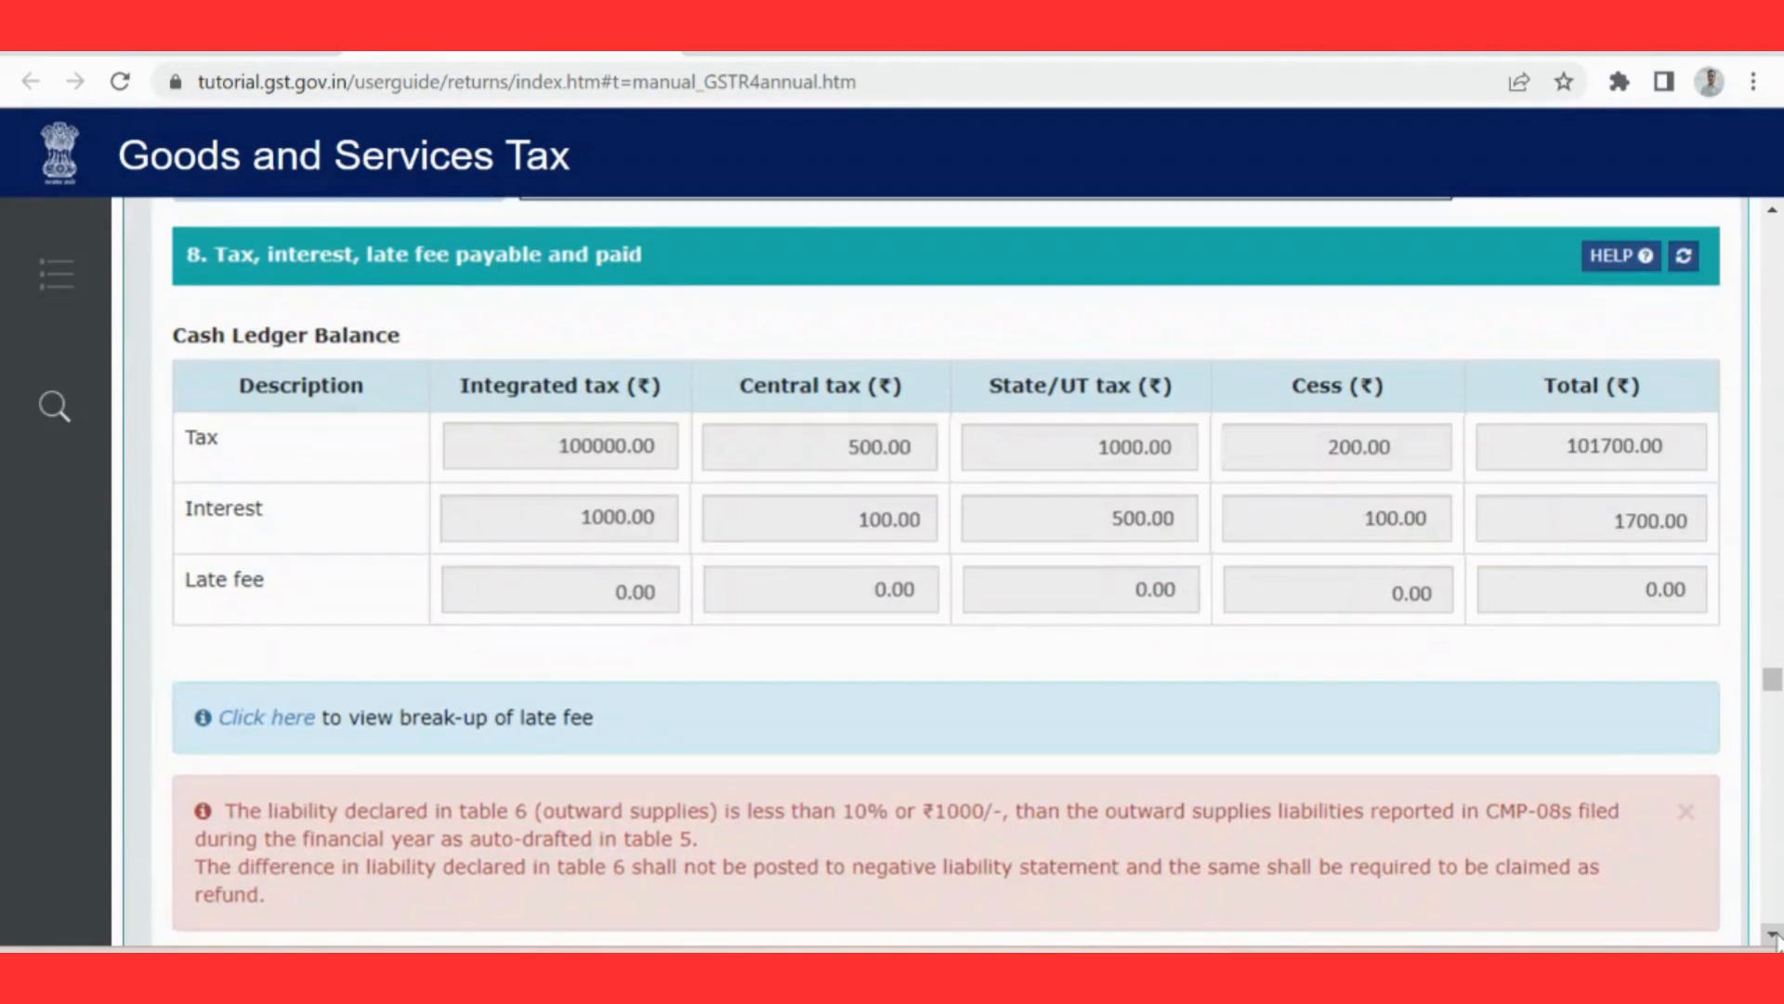
scroll(1774, 938, down, 1)
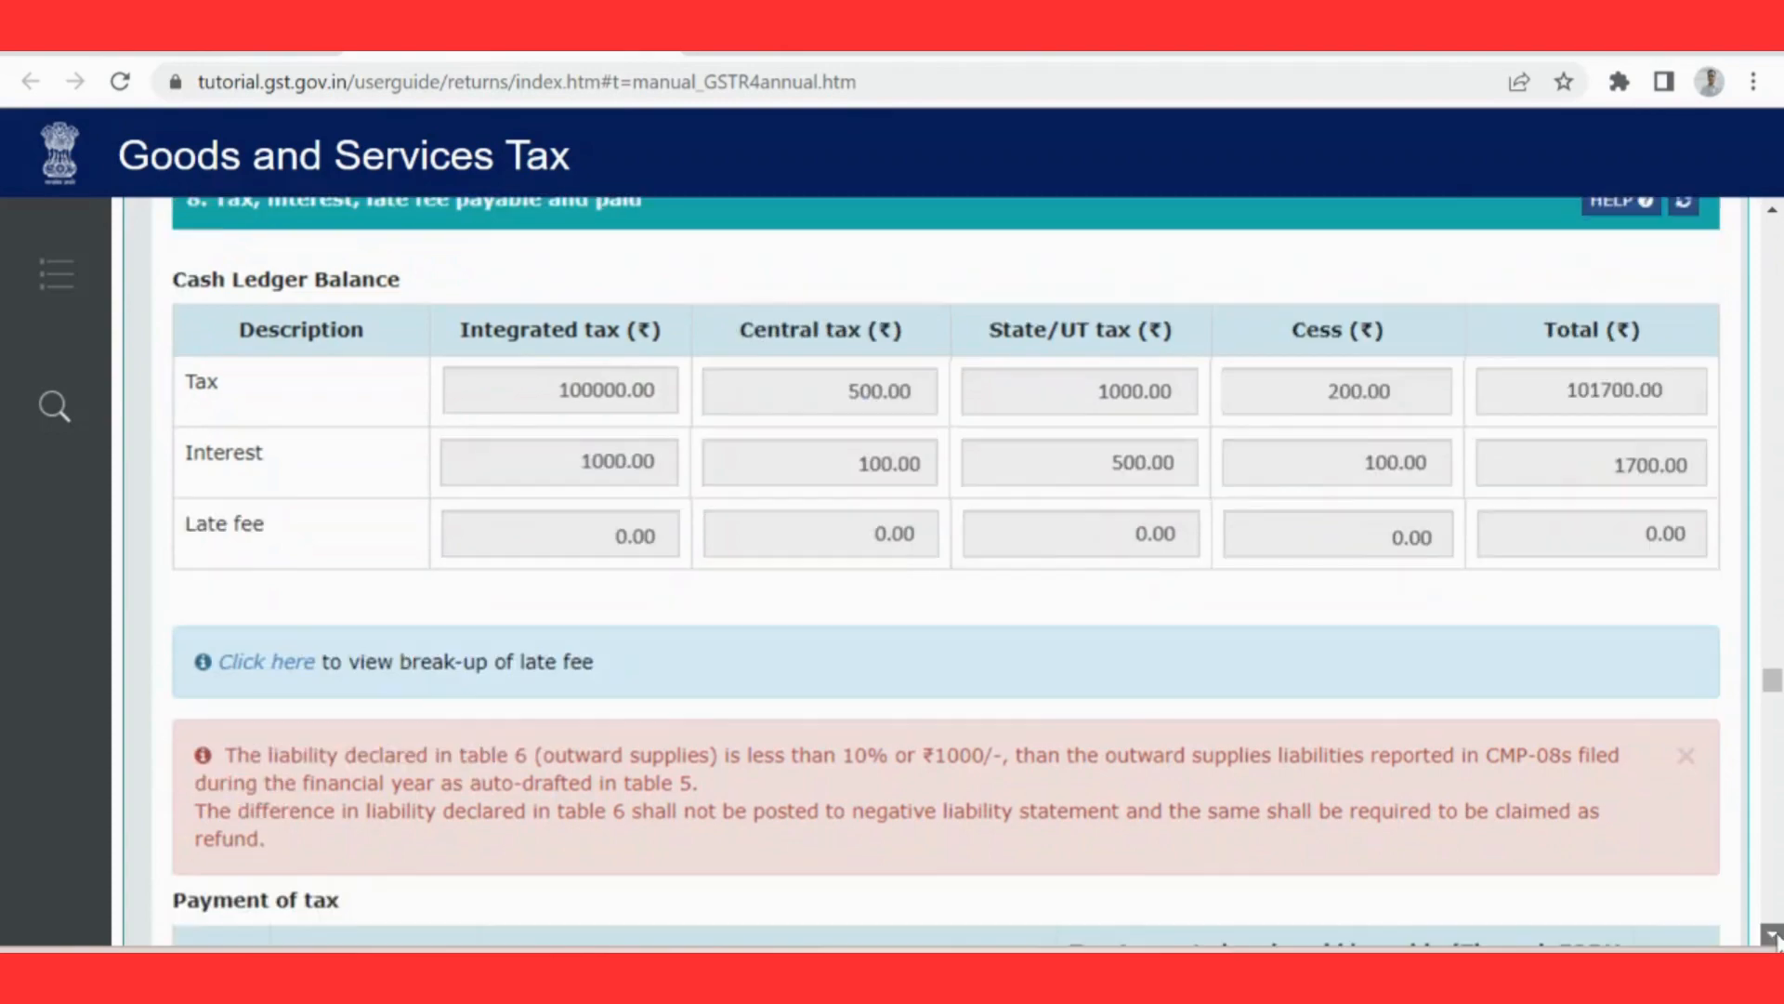
scroll(1774, 938, down, 7)
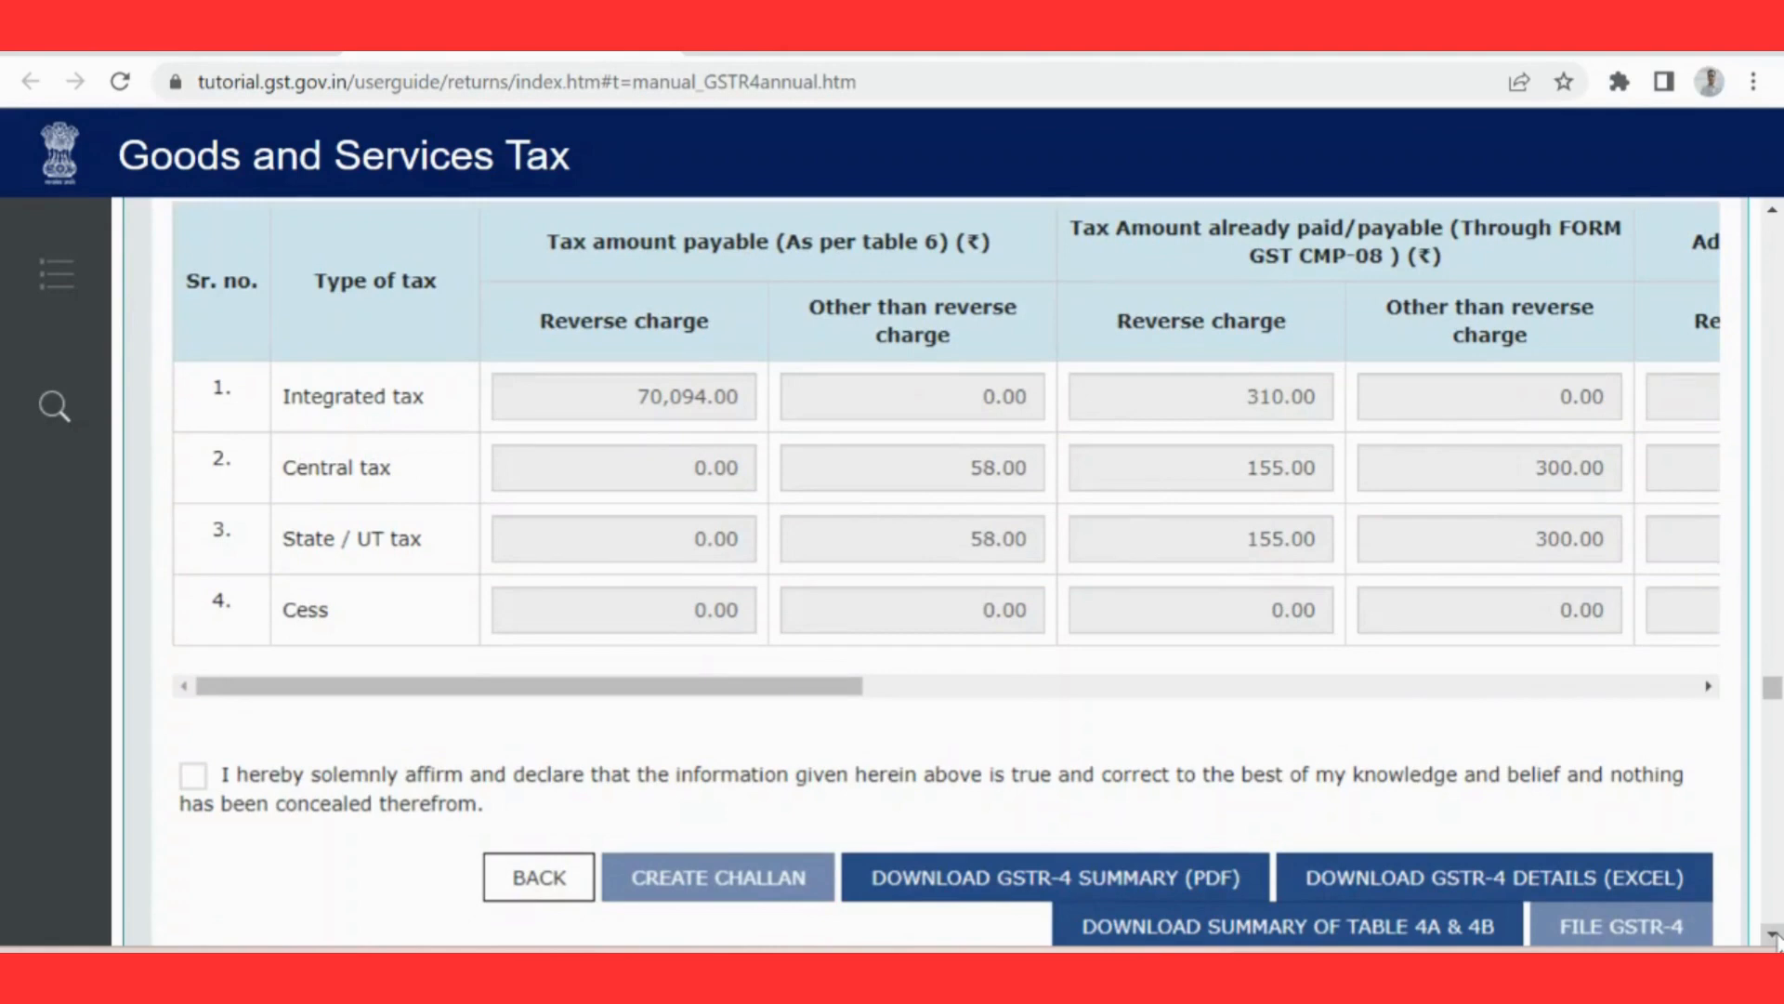
scroll(1775, 939, down, 1)
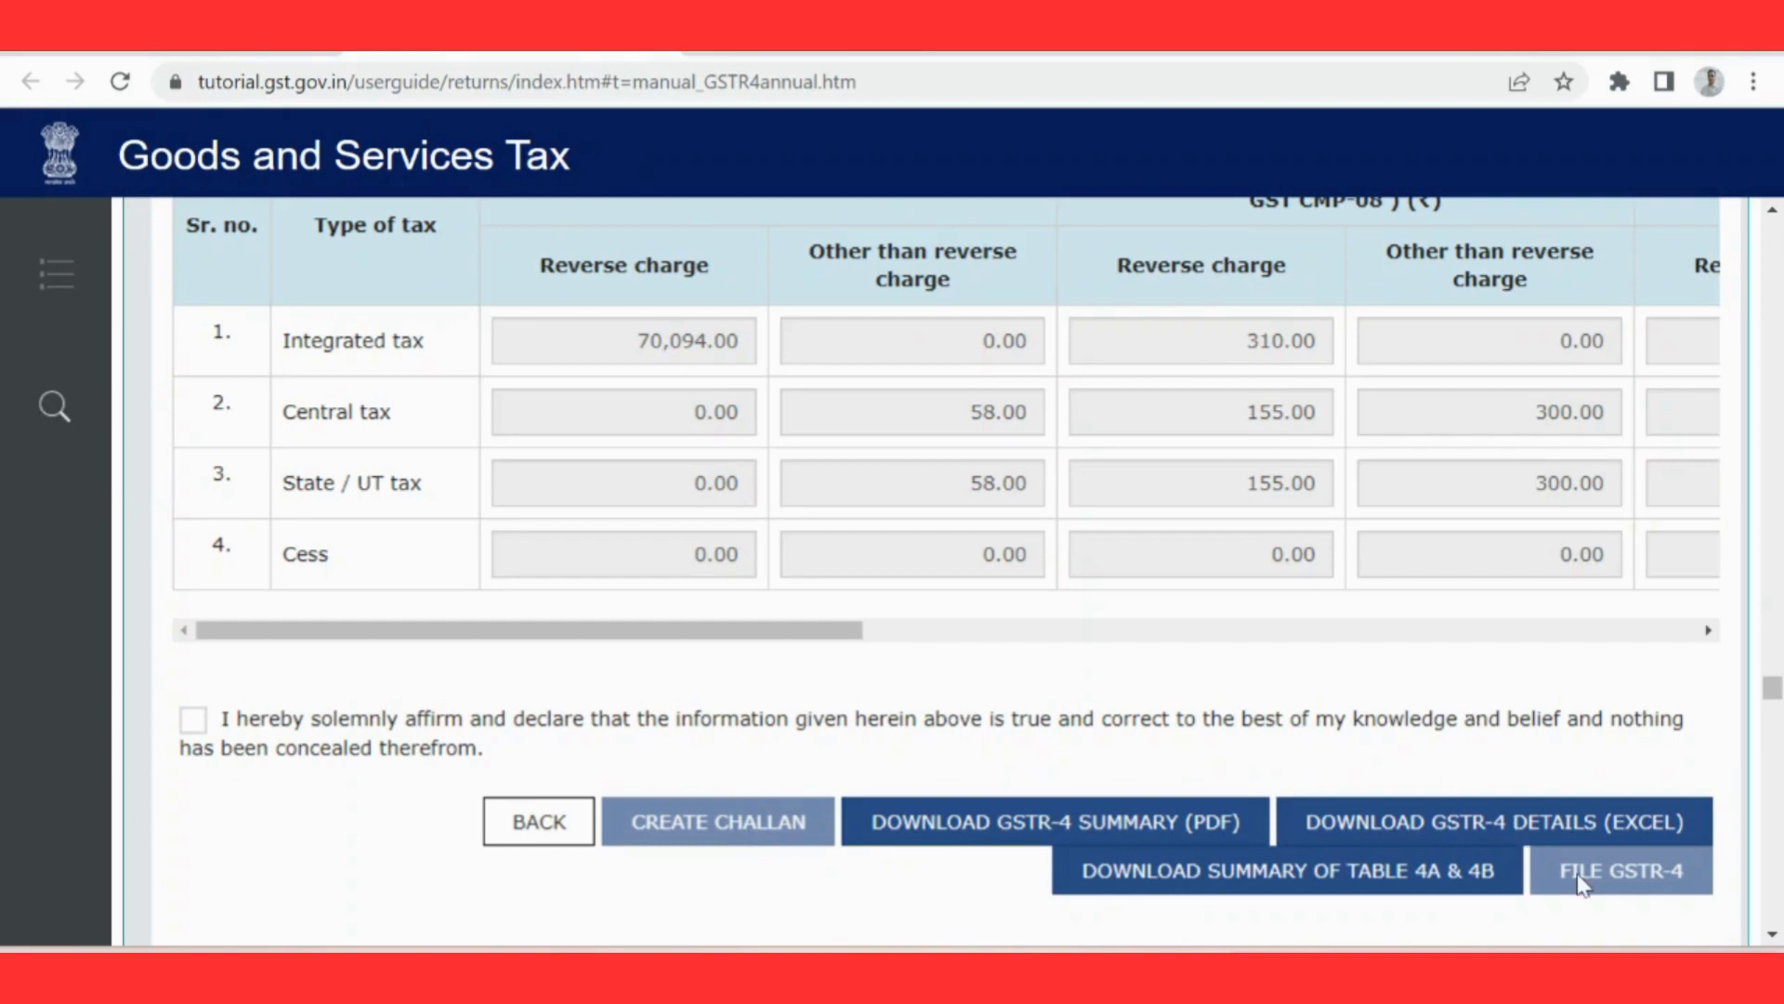
click(1773, 935)
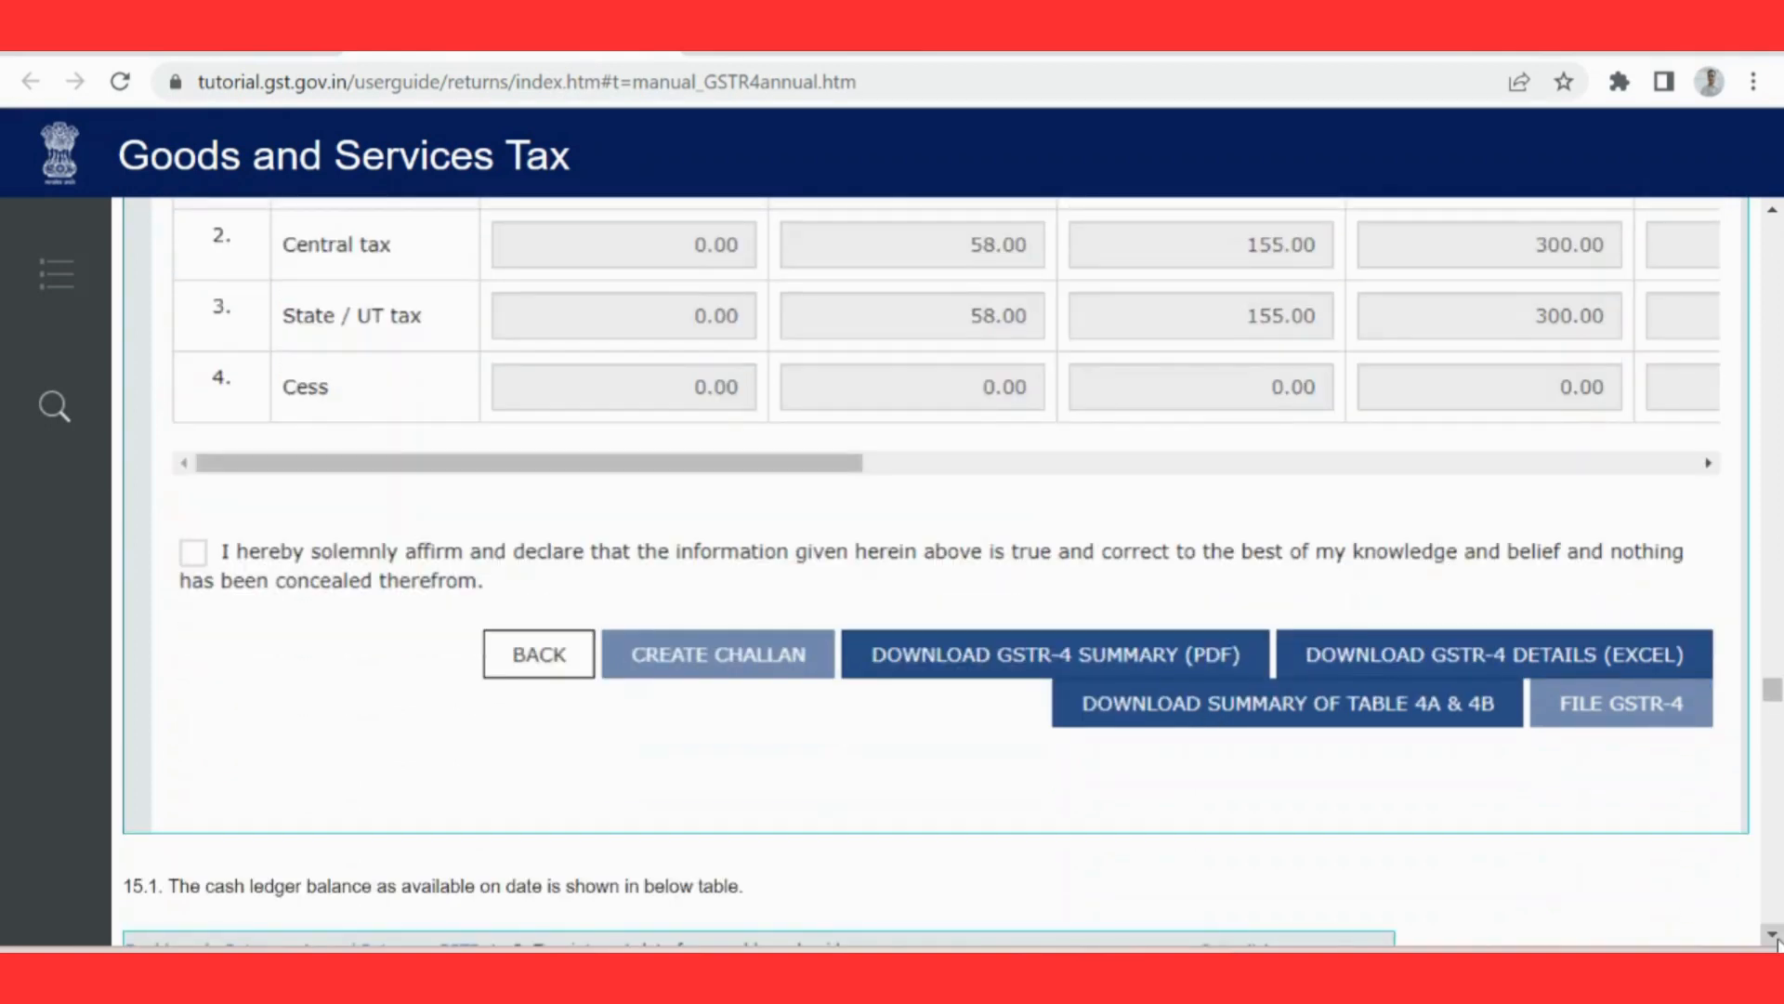